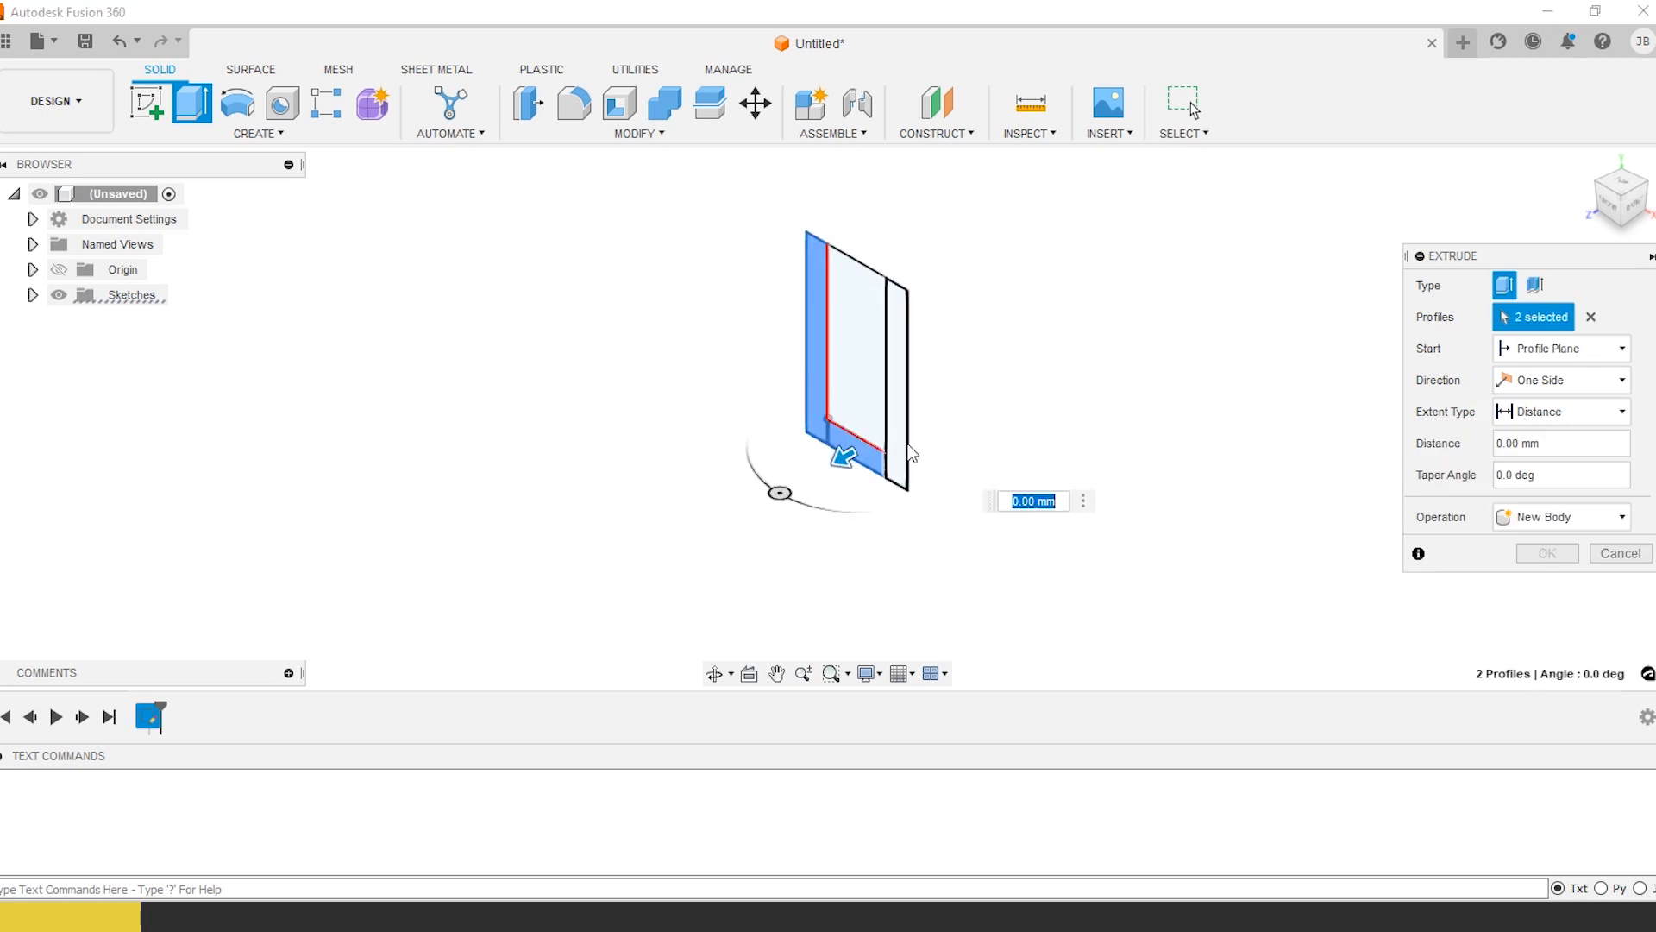
Extrude the three profiles forming the U shape 70 mm to one side as a new body
{"action": "left_click", "coordinate": [906, 440]}
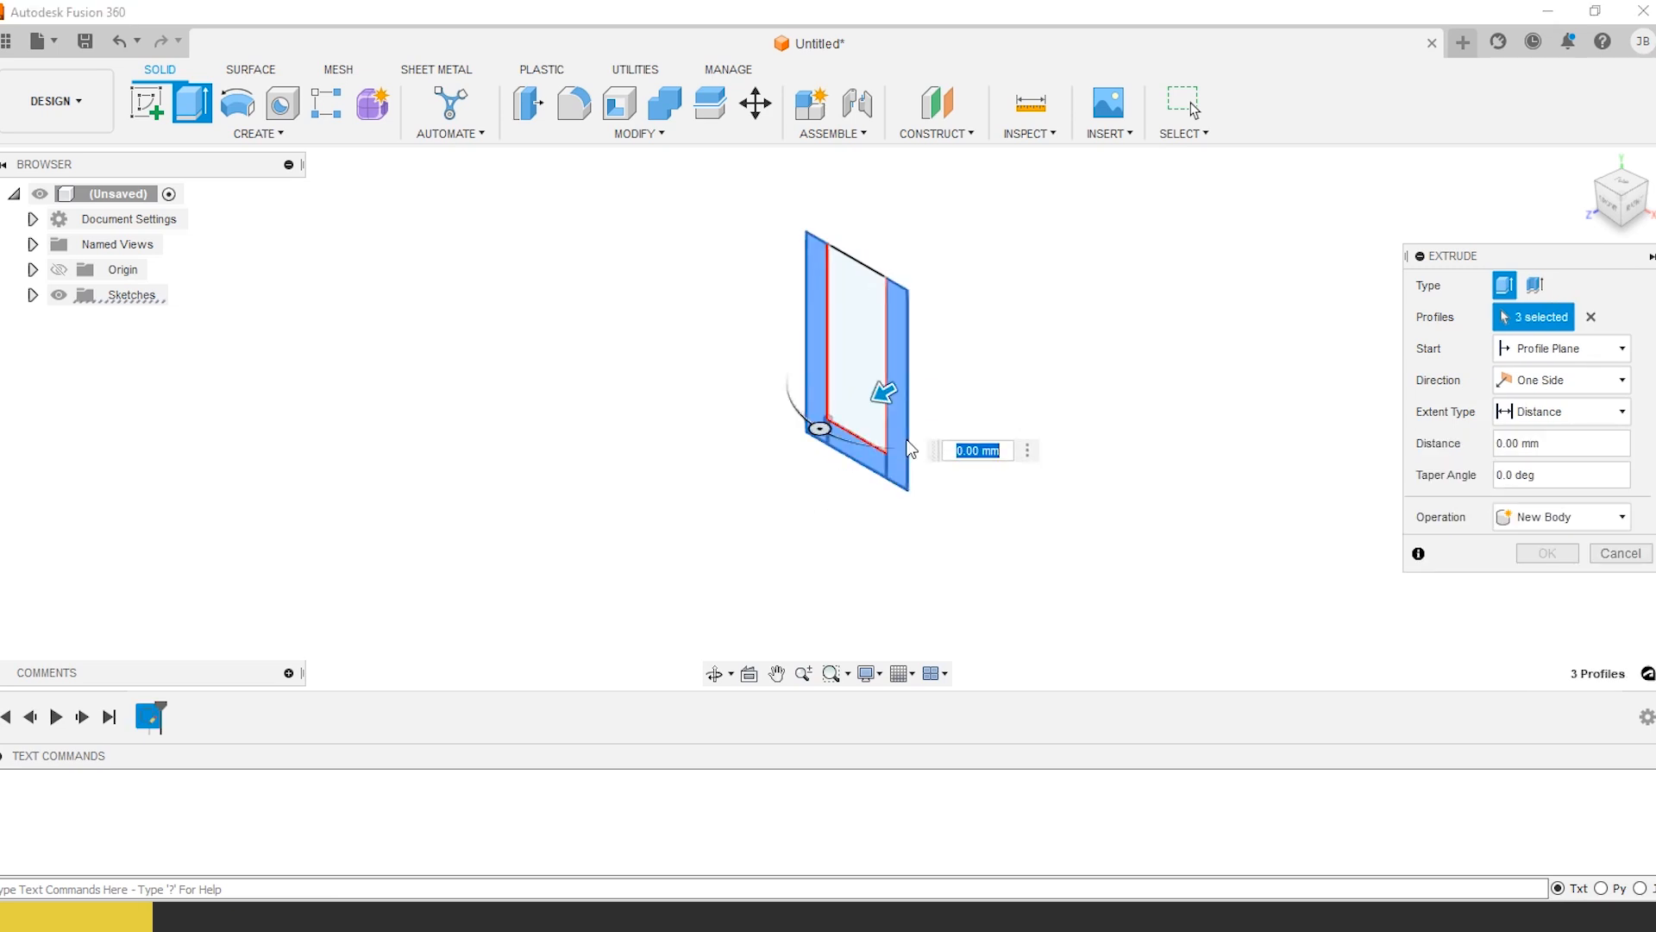
{"action": "type", "text": "70"}
{"action": "key", "text": "Return"}
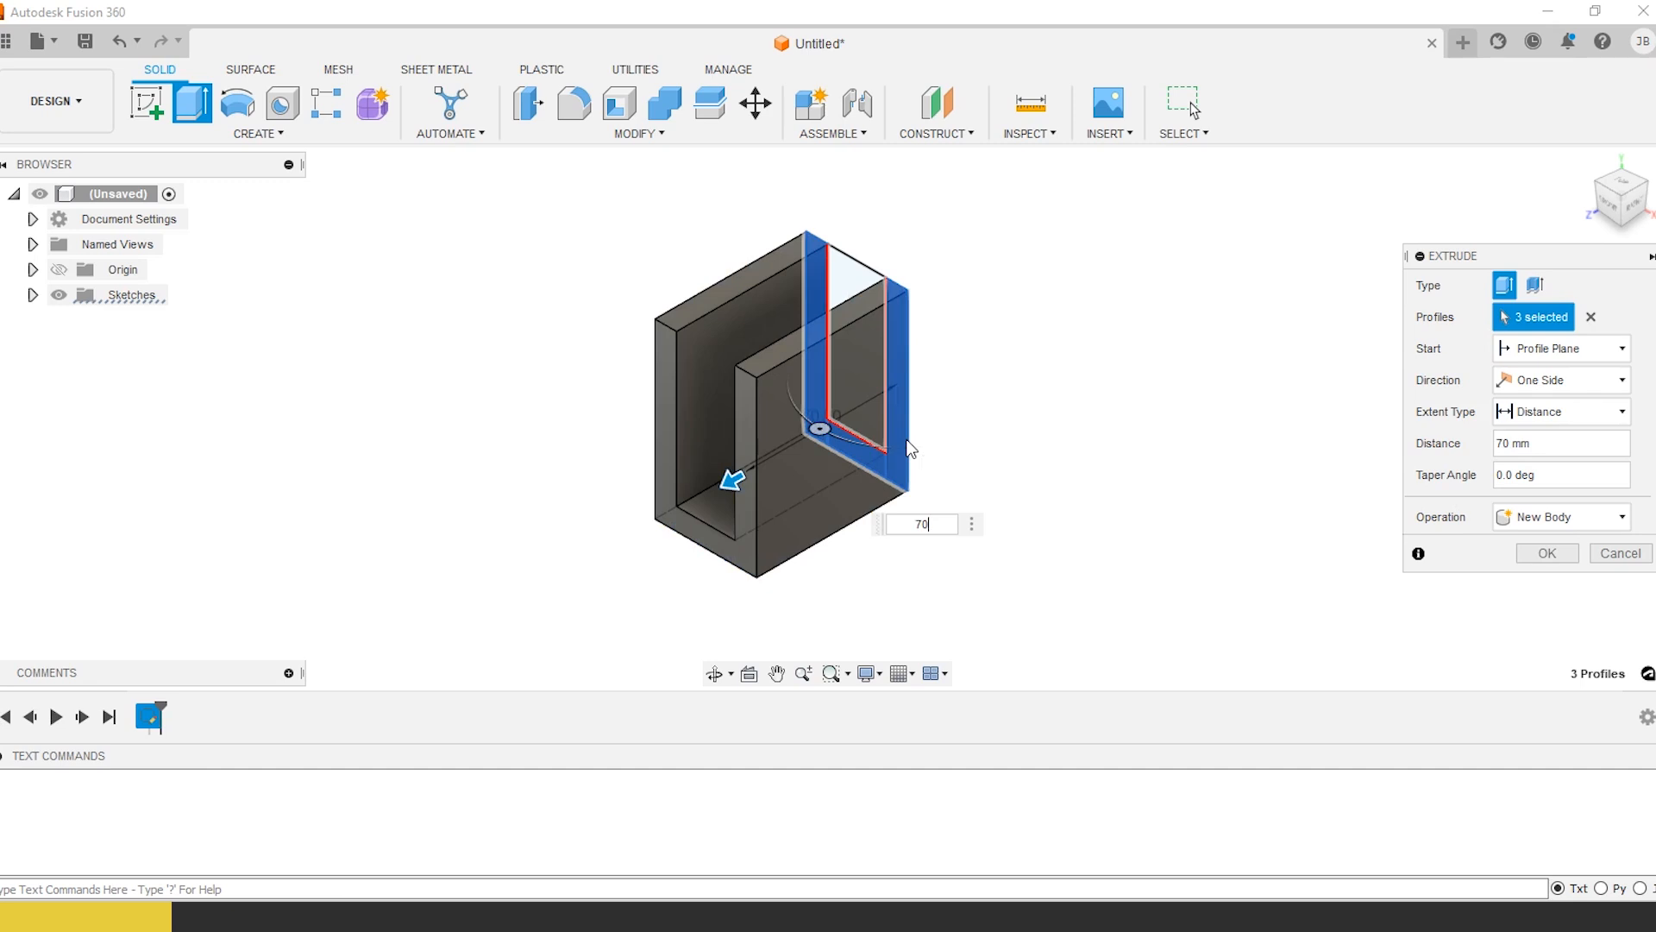
{"action": "key", "text": "Return"}
Start a sketch on the U-shaped body's back end and draw a rectangle filling the open gap between the two walls
{"action": "middle_click_drag", "start_coordinate": [694, 302], "coordinate": [714, 270], "text": "shift"}
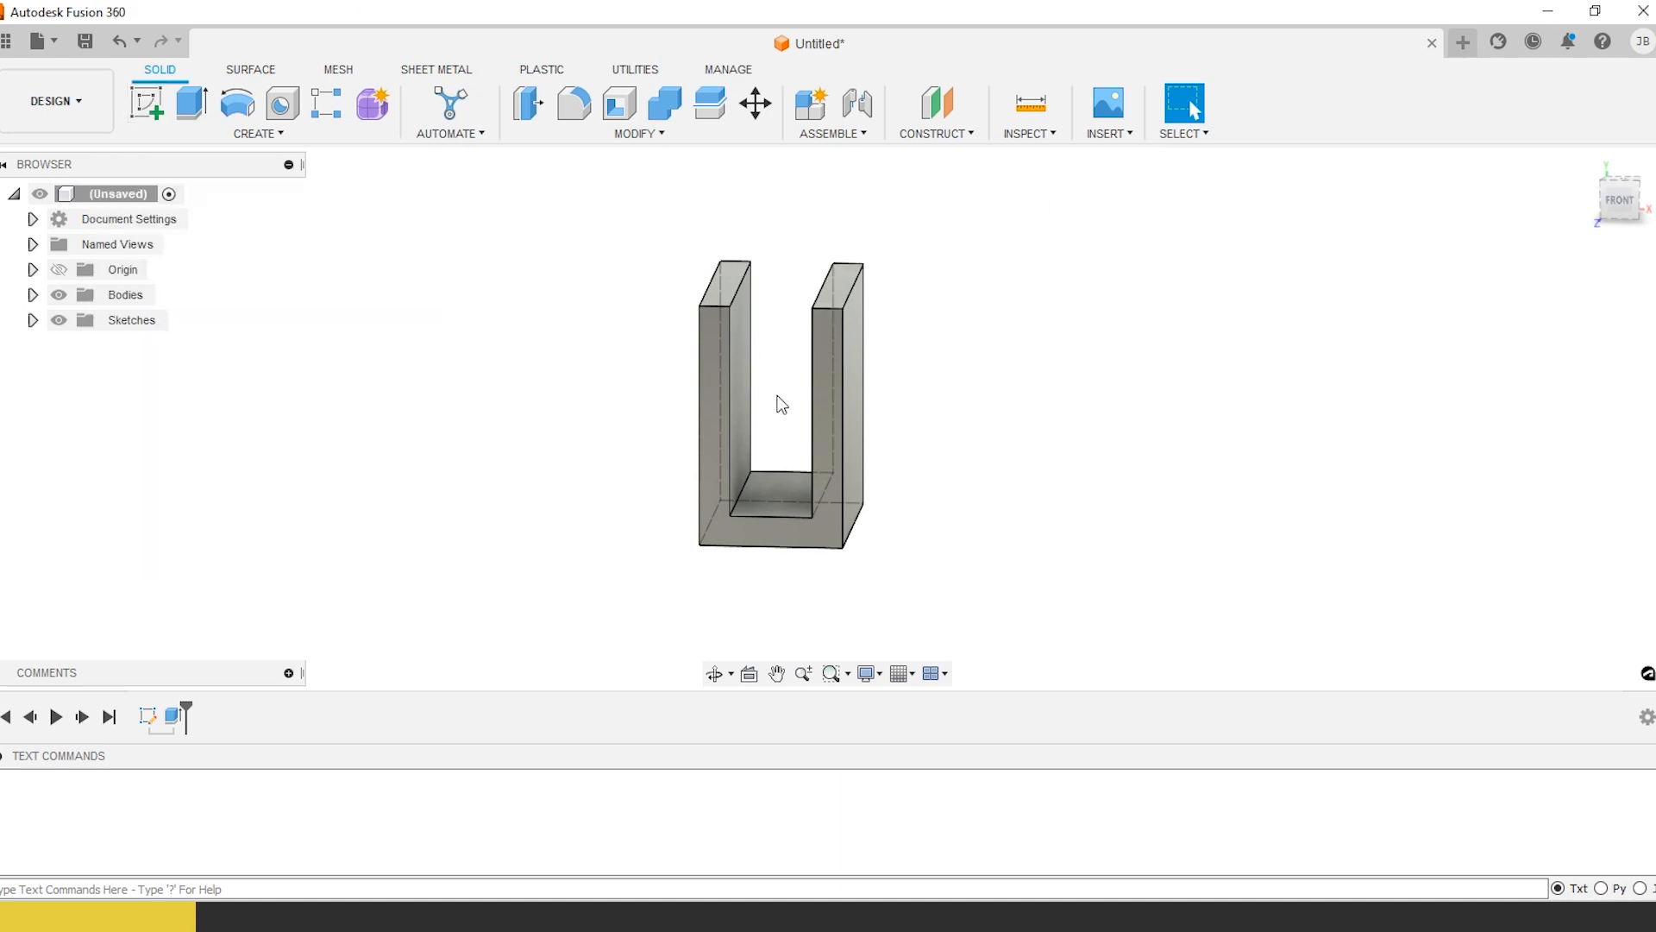
{"action": "mouse_move", "coordinate": [732, 399]}
{"action": "middle_mouse_down", "text": "shift"}
{"action": "mouse_move", "coordinate": [768, 401]}
{"action": "mouse_move", "coordinate": [740, 402]}
{"action": "middle_mouse_up", "text": "shift"}
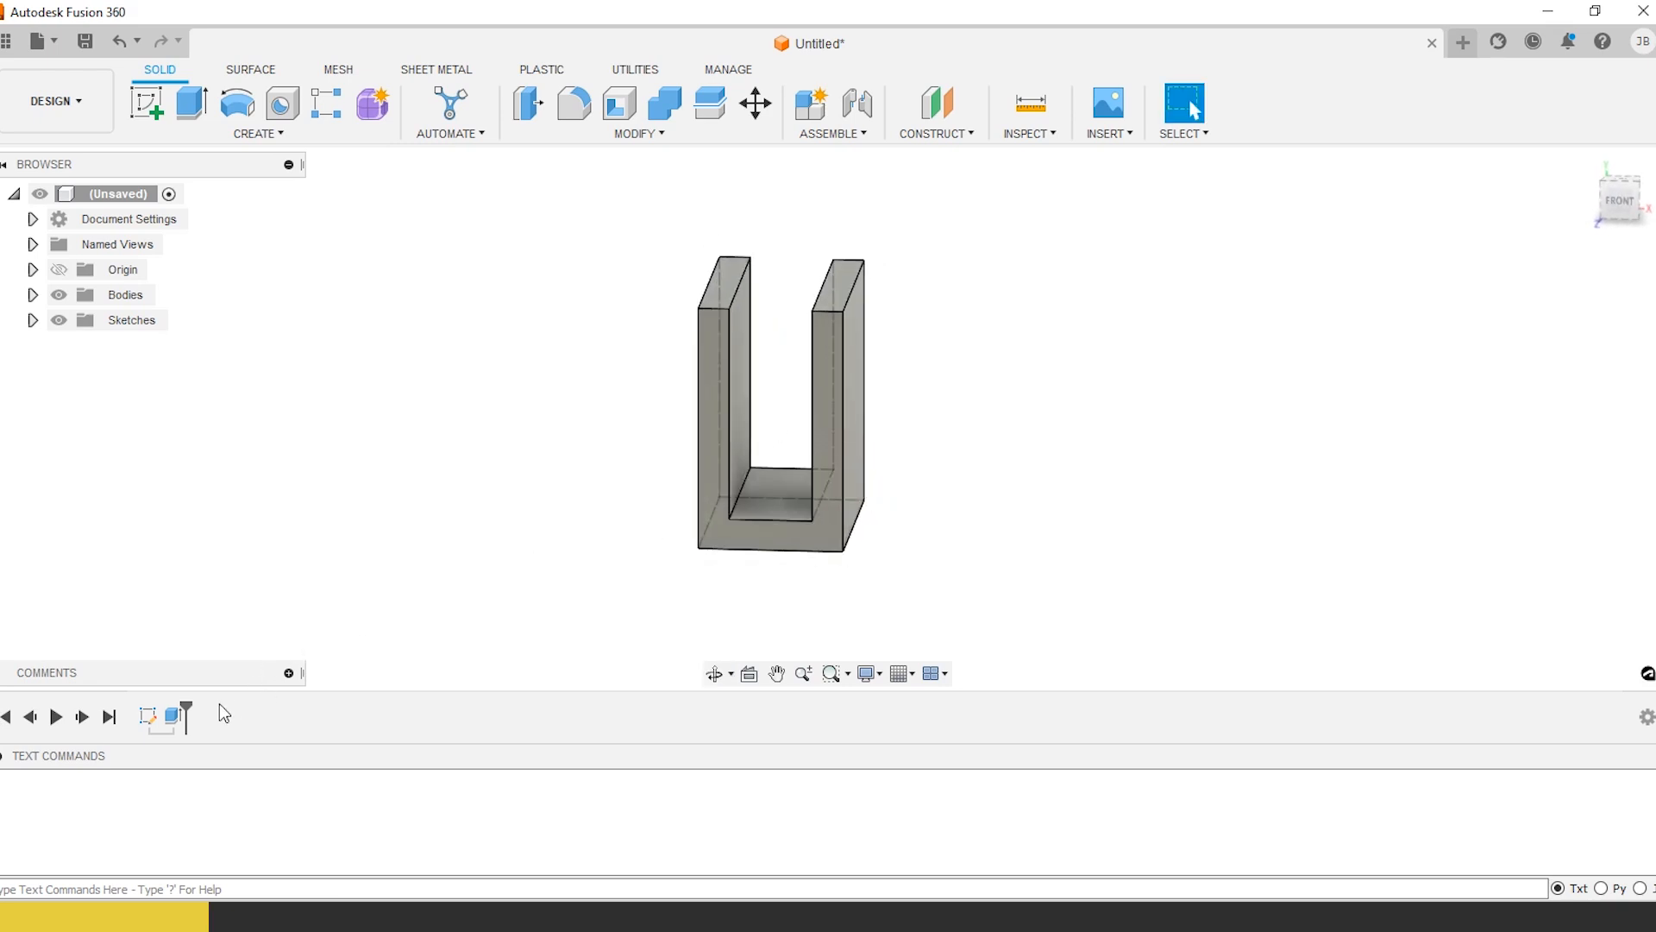
{"action": "middle_click_drag", "start_coordinate": [753, 550], "coordinate": [780, 442], "text": "shift"}
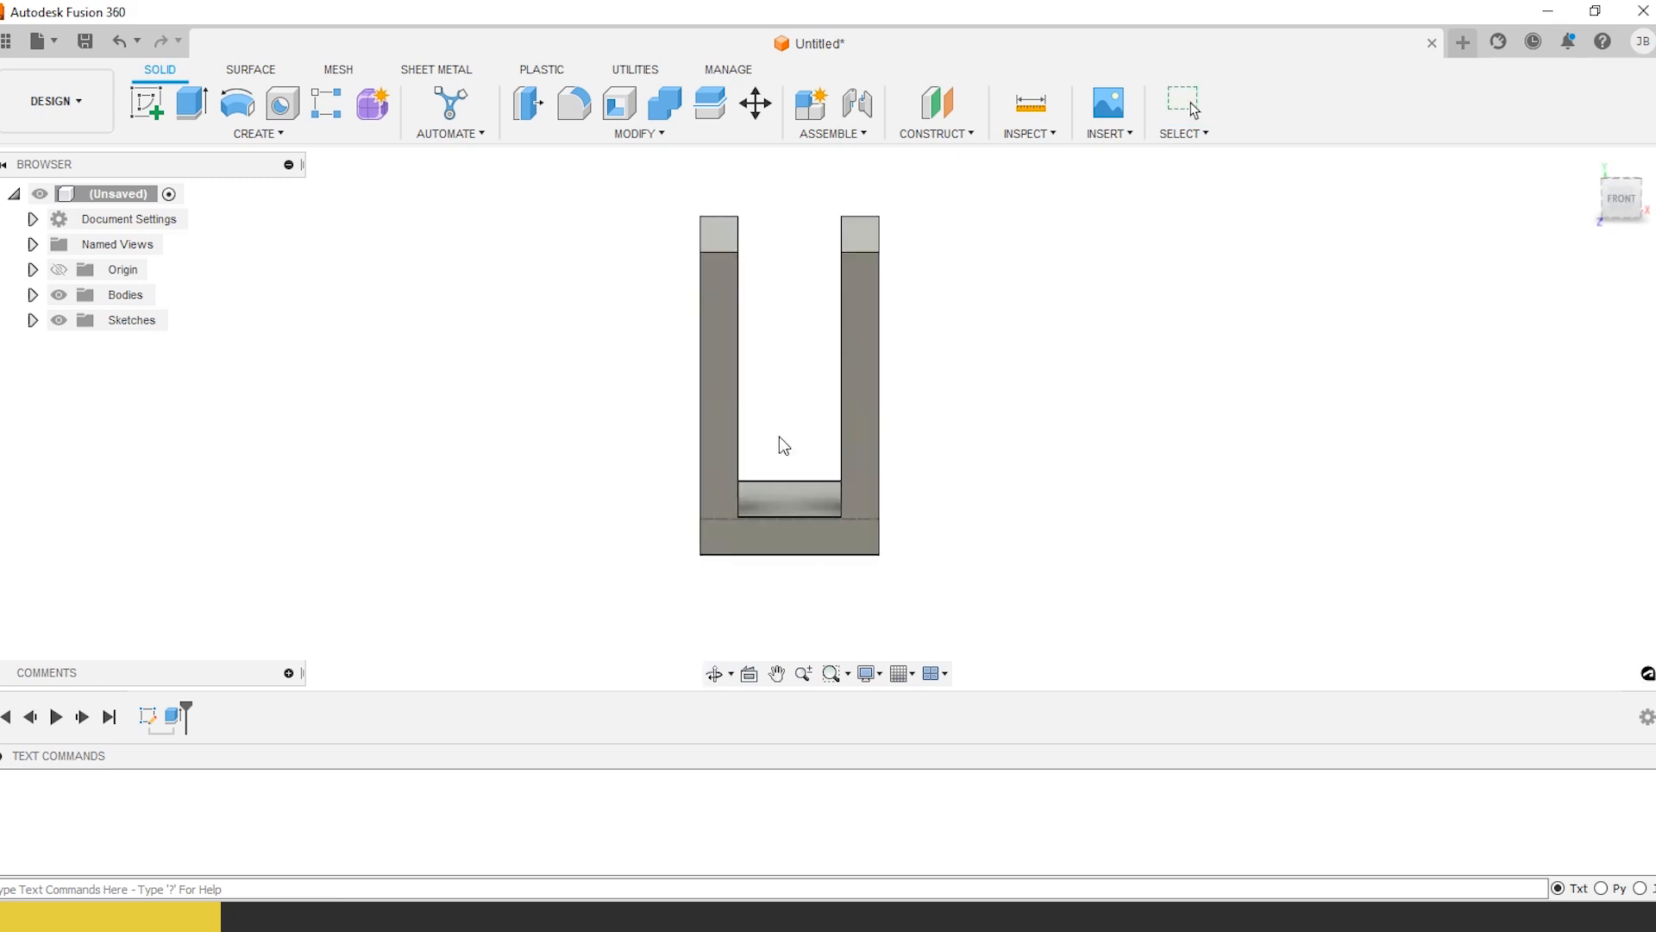
{"action": "middle_click_drag", "start_coordinate": [786, 385], "coordinate": [802, 458], "text": "shift"}
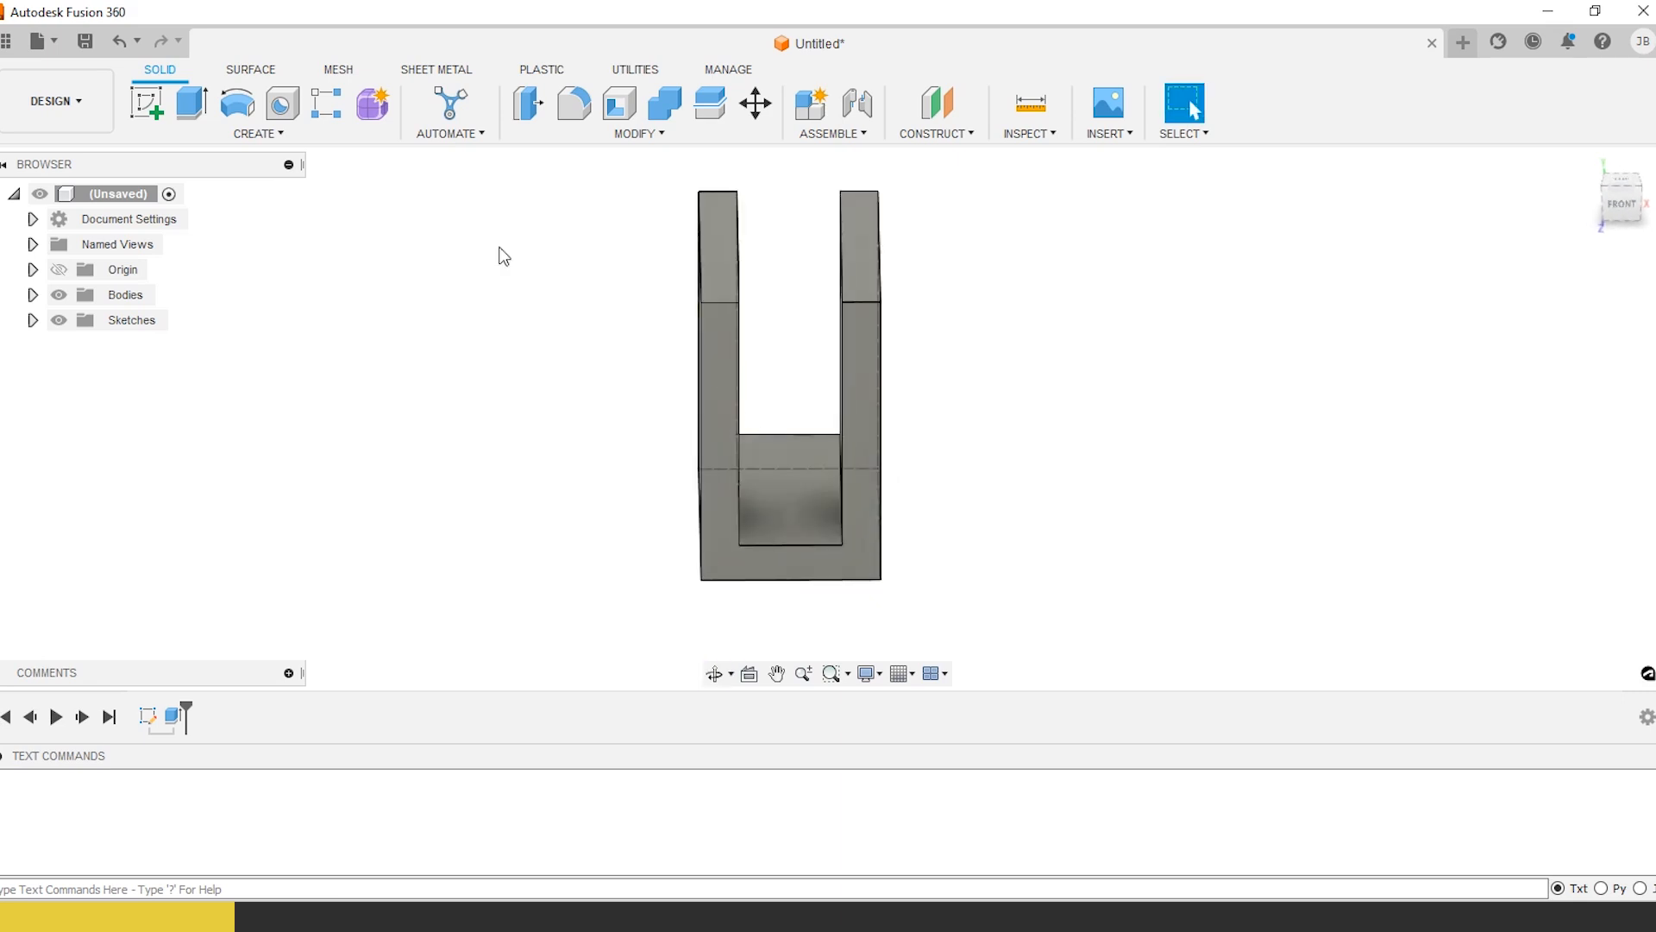
{"action": "left_click", "coordinate": [149, 109]}
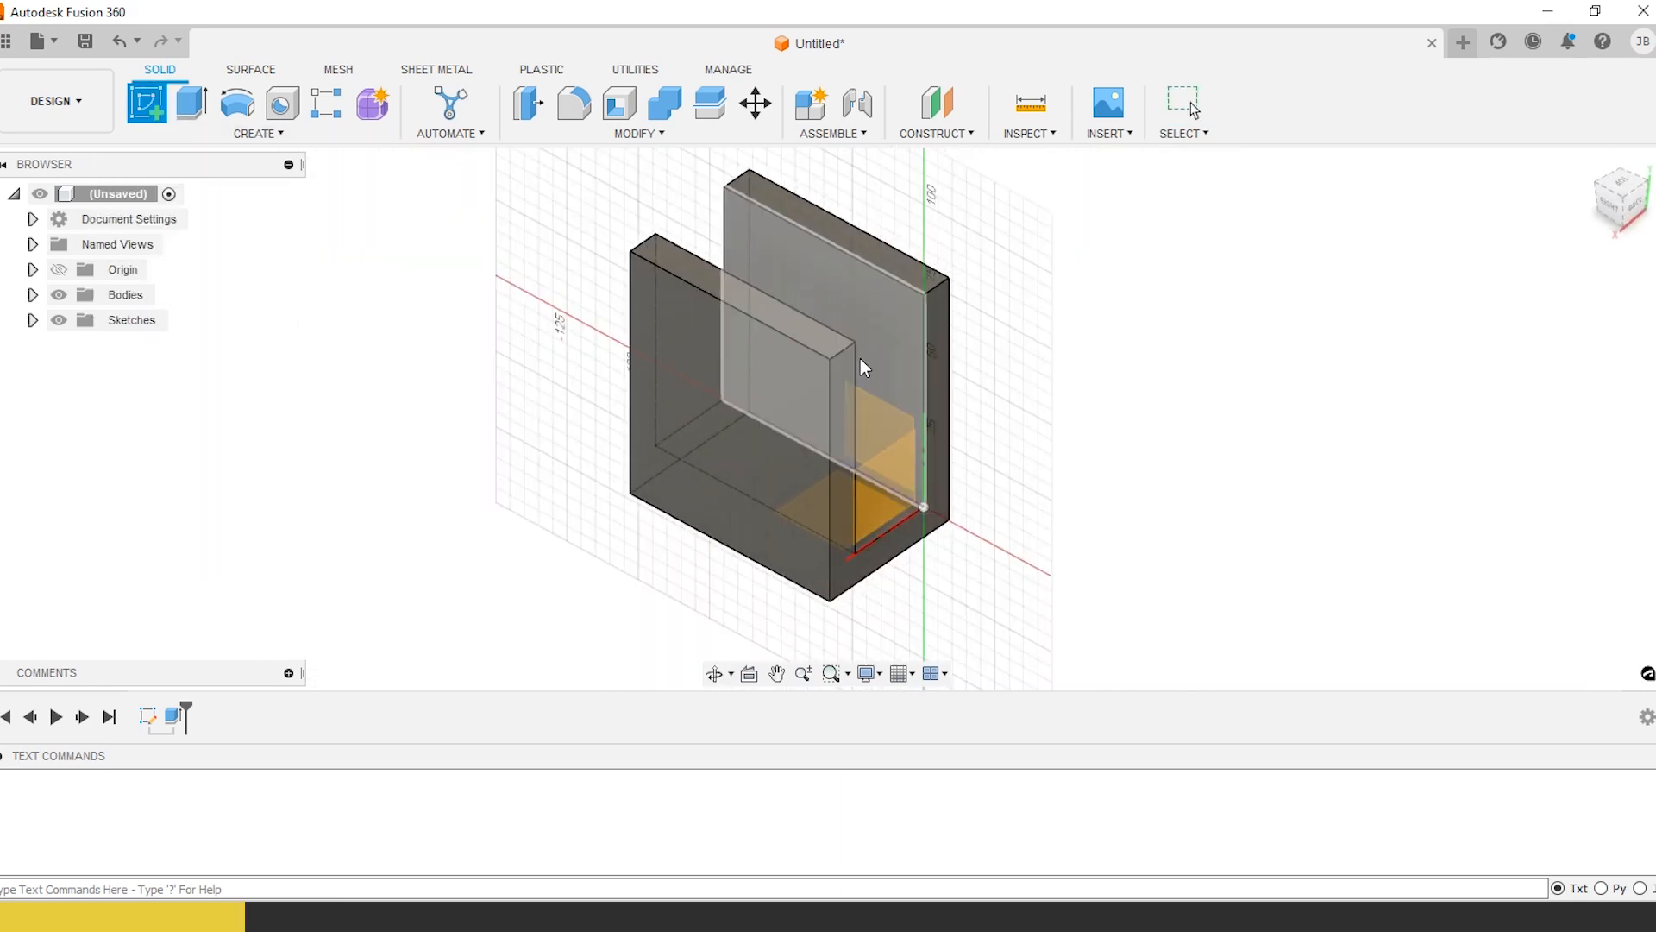
{"action": "left_click", "coordinate": [776, 417]}
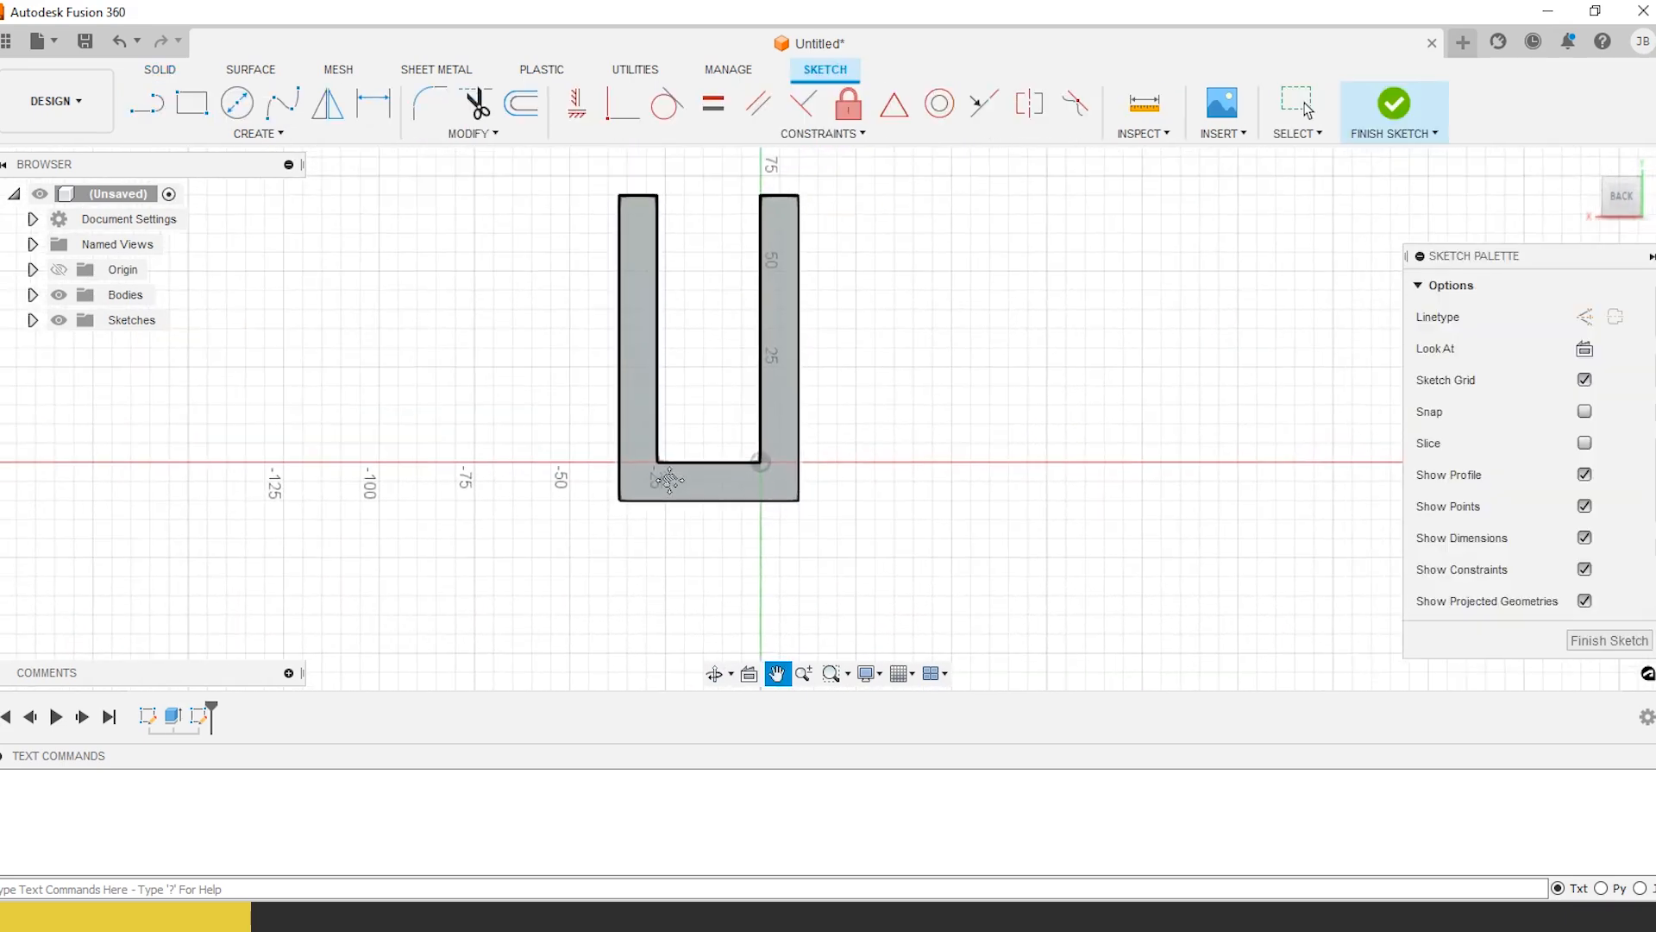
{"action": "left_click", "coordinate": [215, 110]}
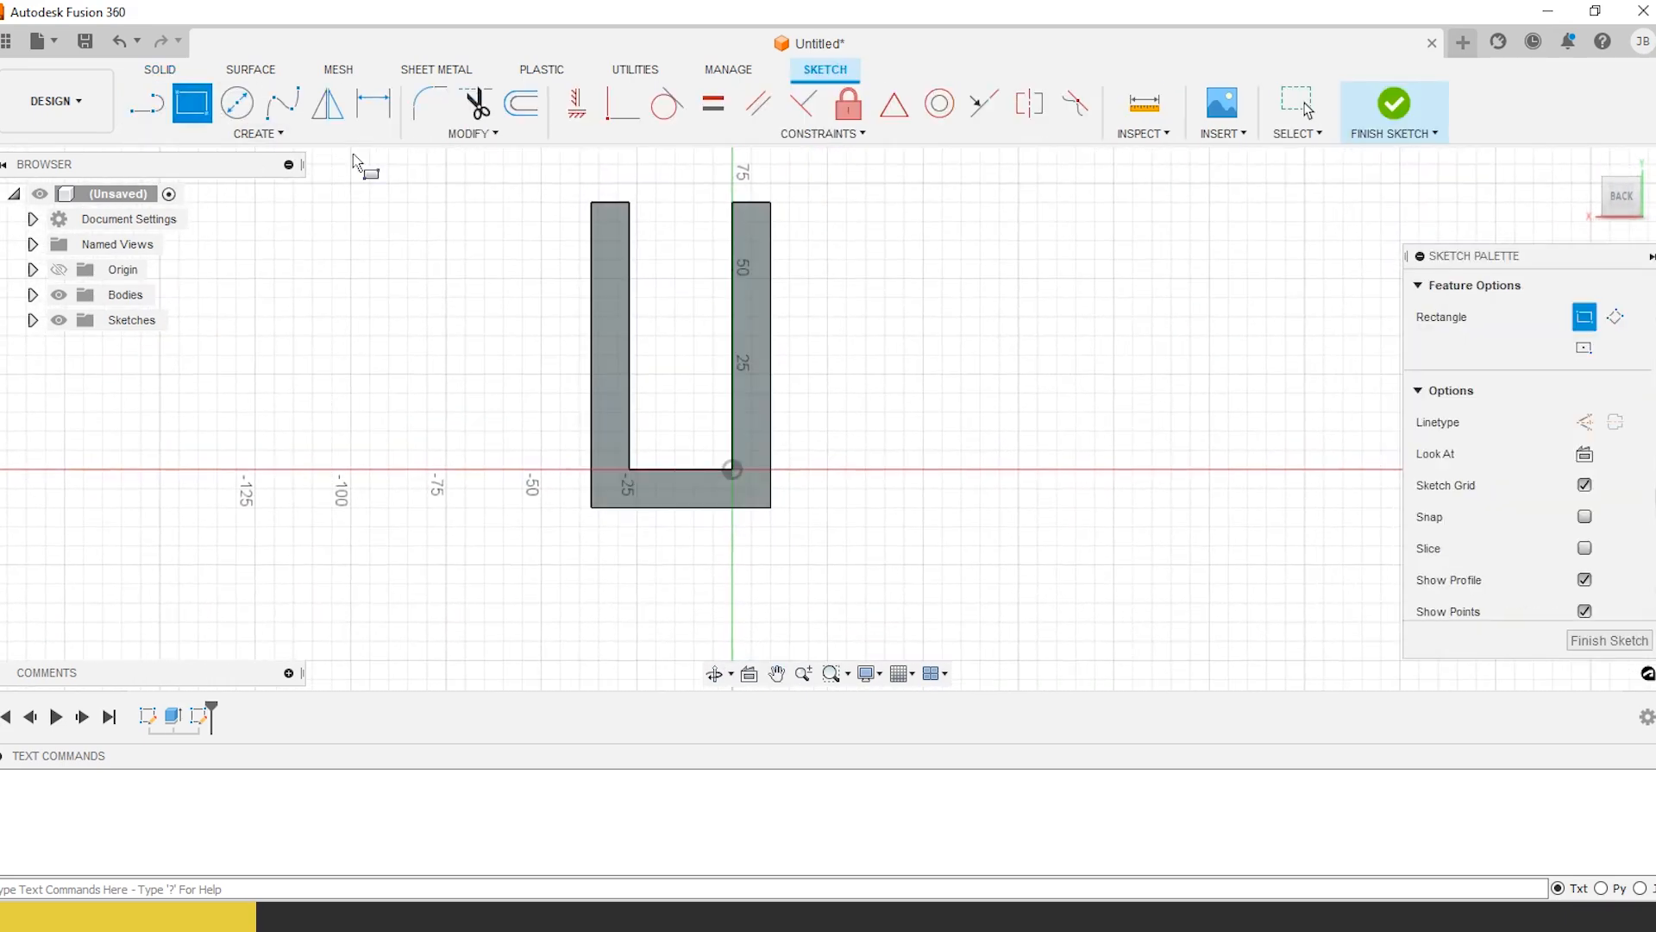
{"action": "left_click", "coordinate": [630, 204]}
{"action": "left_click", "coordinate": [733, 469]}
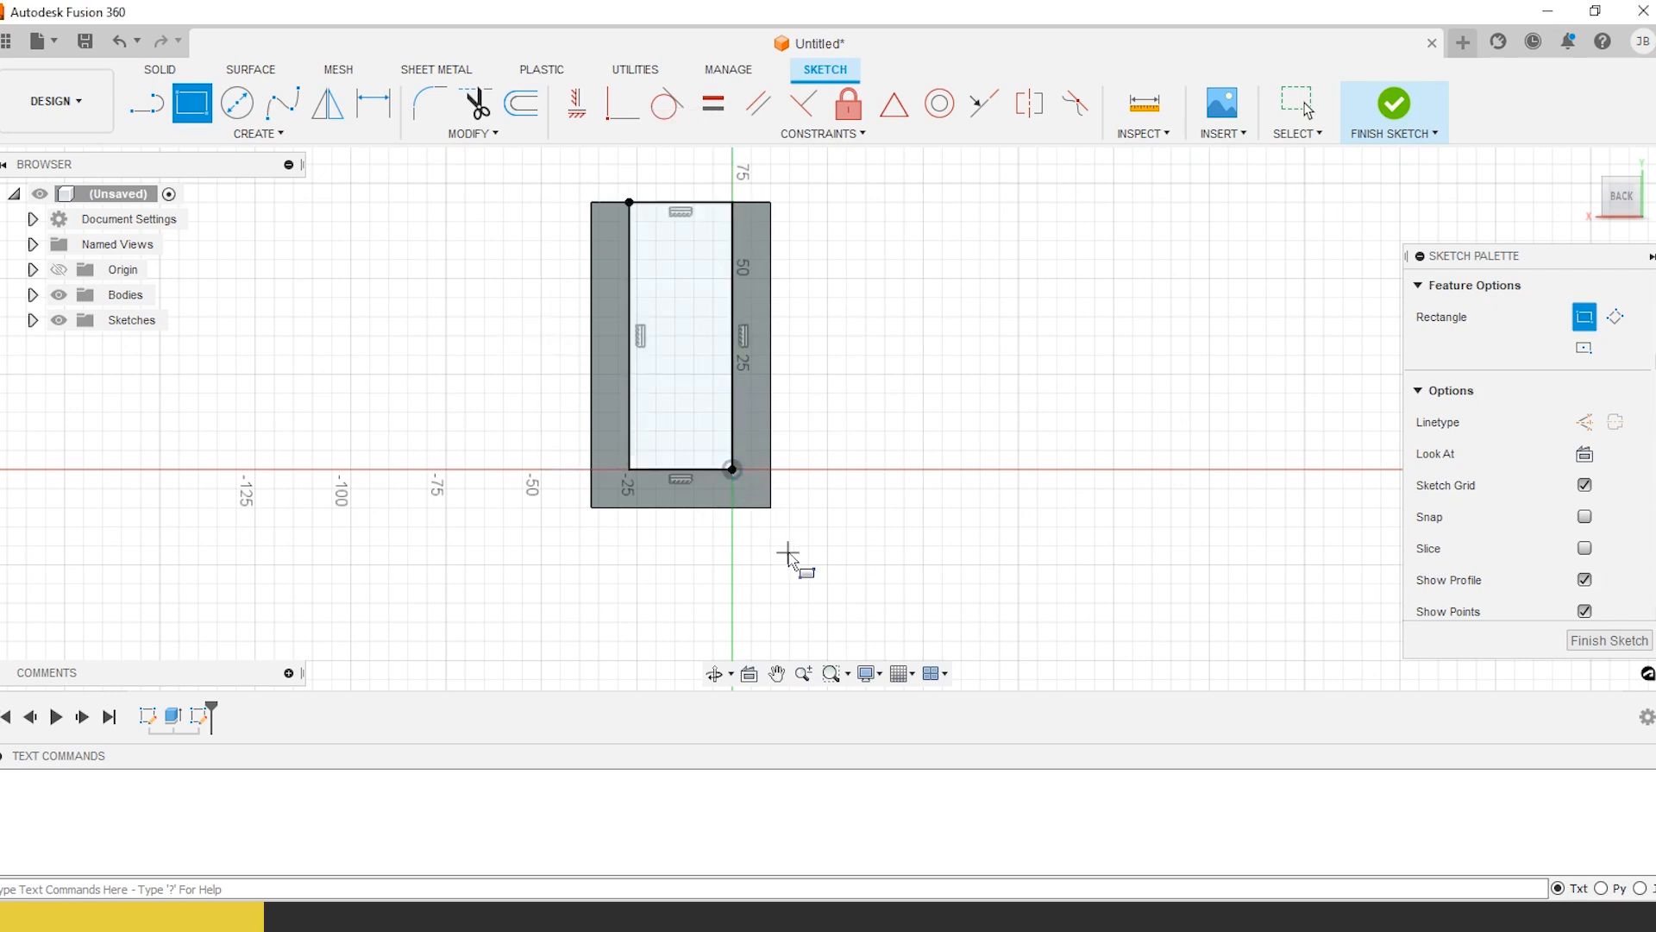
{"action": "key", "text": "Escape"}
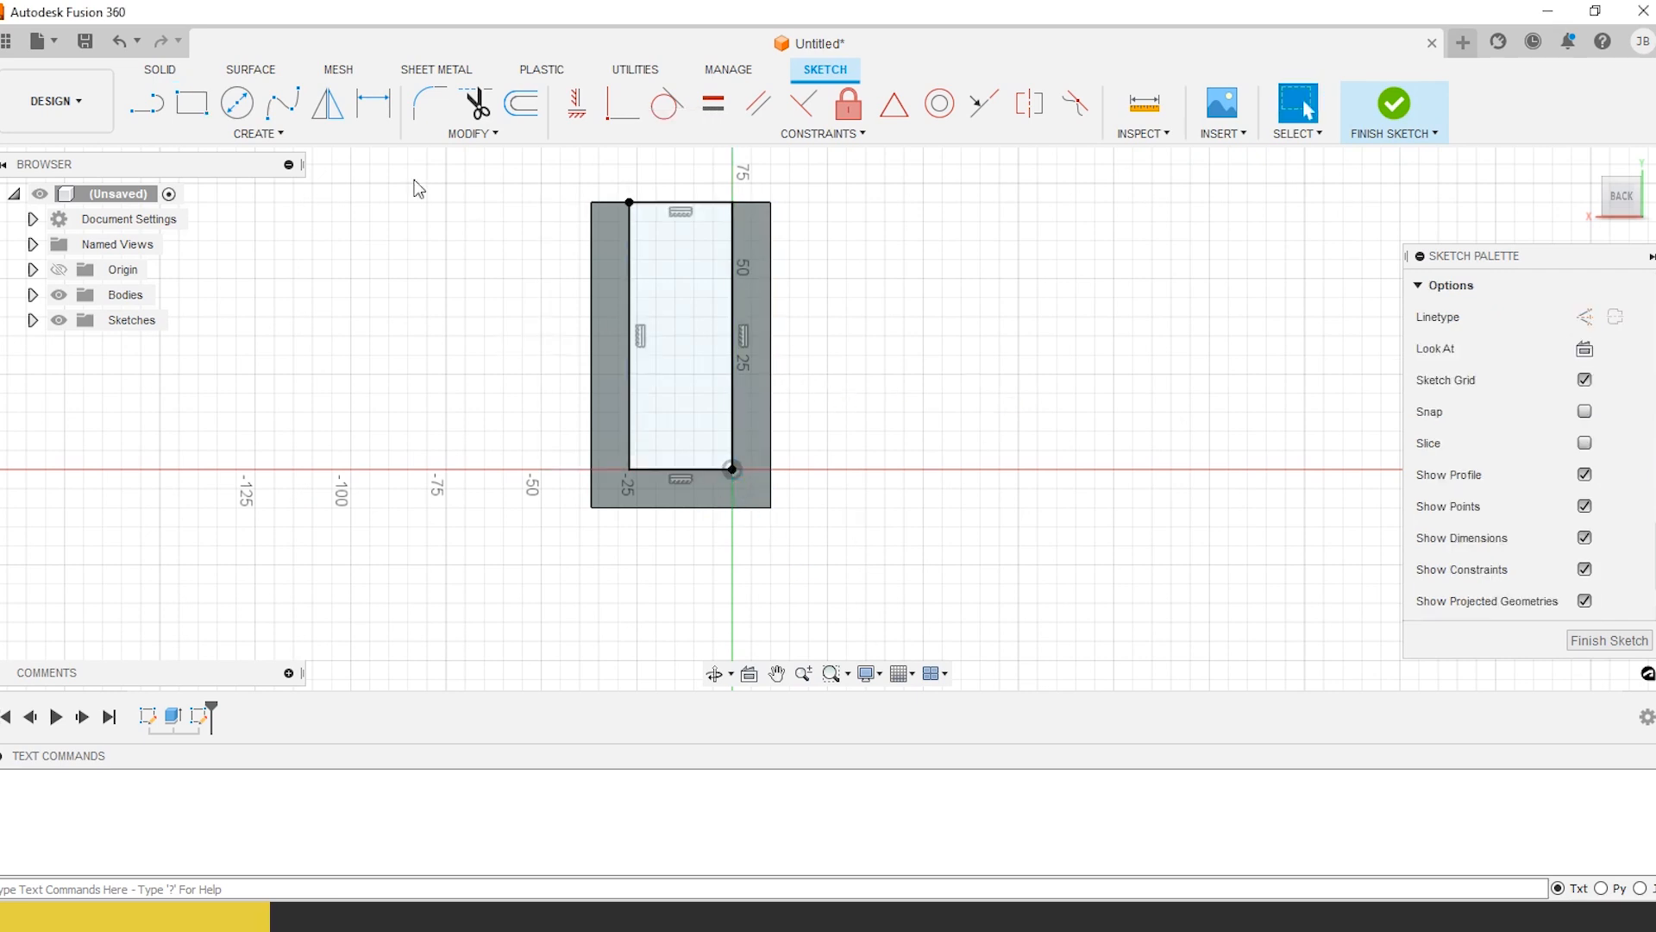
Sketch a vertical center-to-center slot about 13.8 mm wide inside the rectangle, midway between the walls
{"action": "left_click", "coordinate": [257, 137]}
{"action": "mouse_move", "coordinate": [210, 201]}
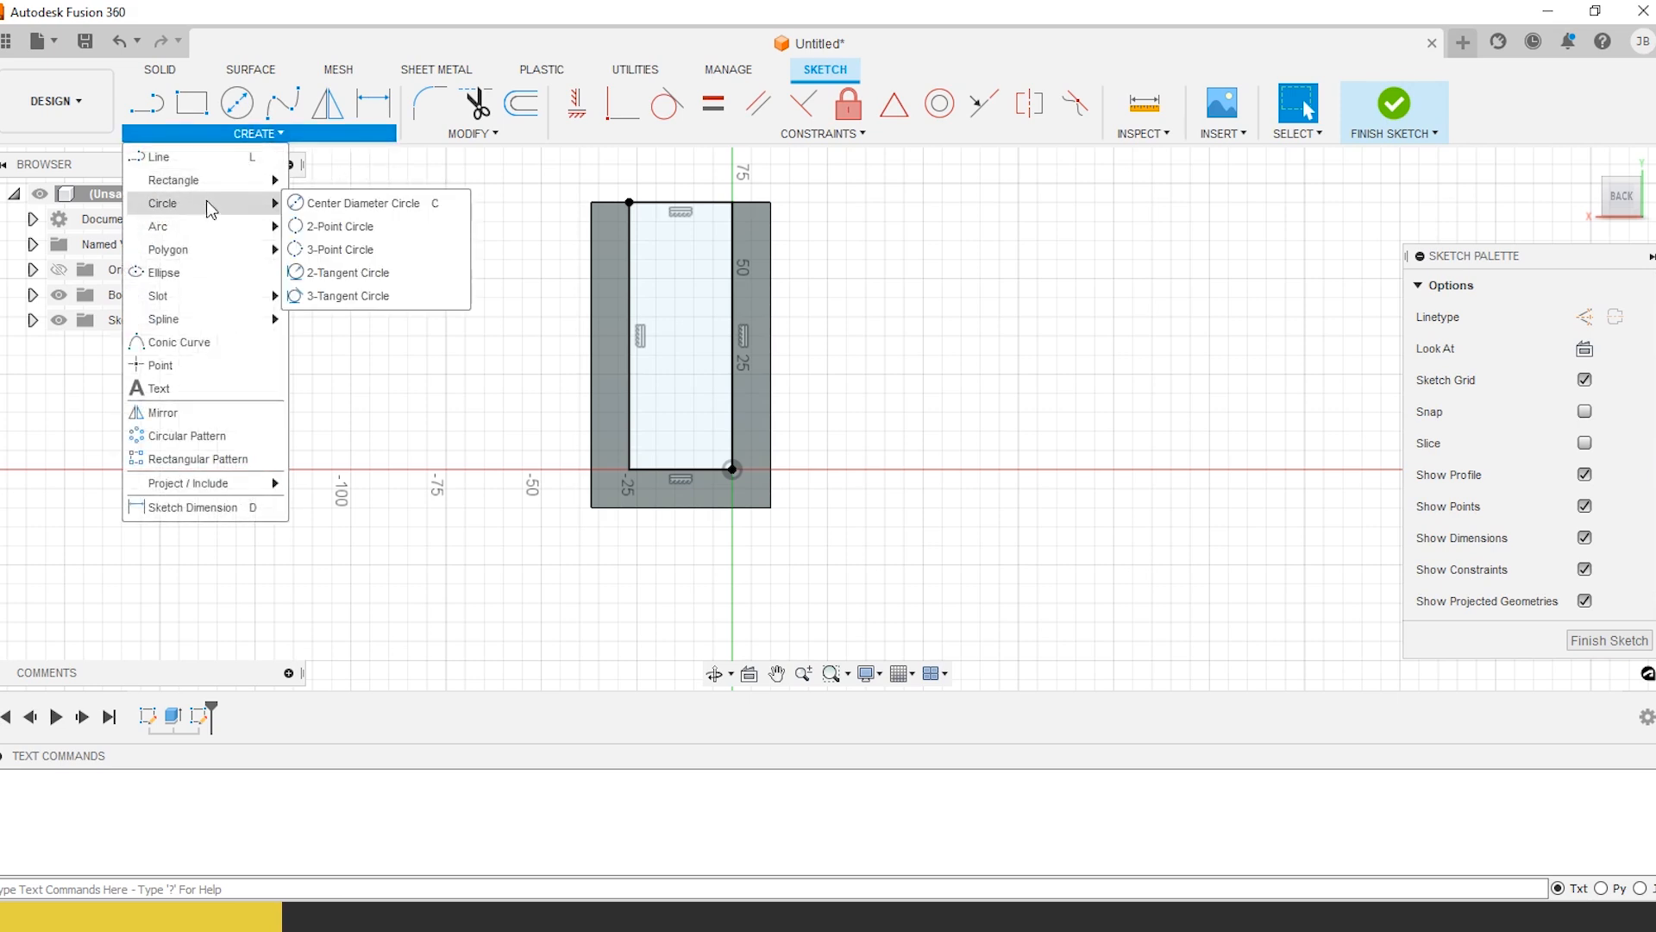
{"action": "mouse_move", "coordinate": [191, 299]}
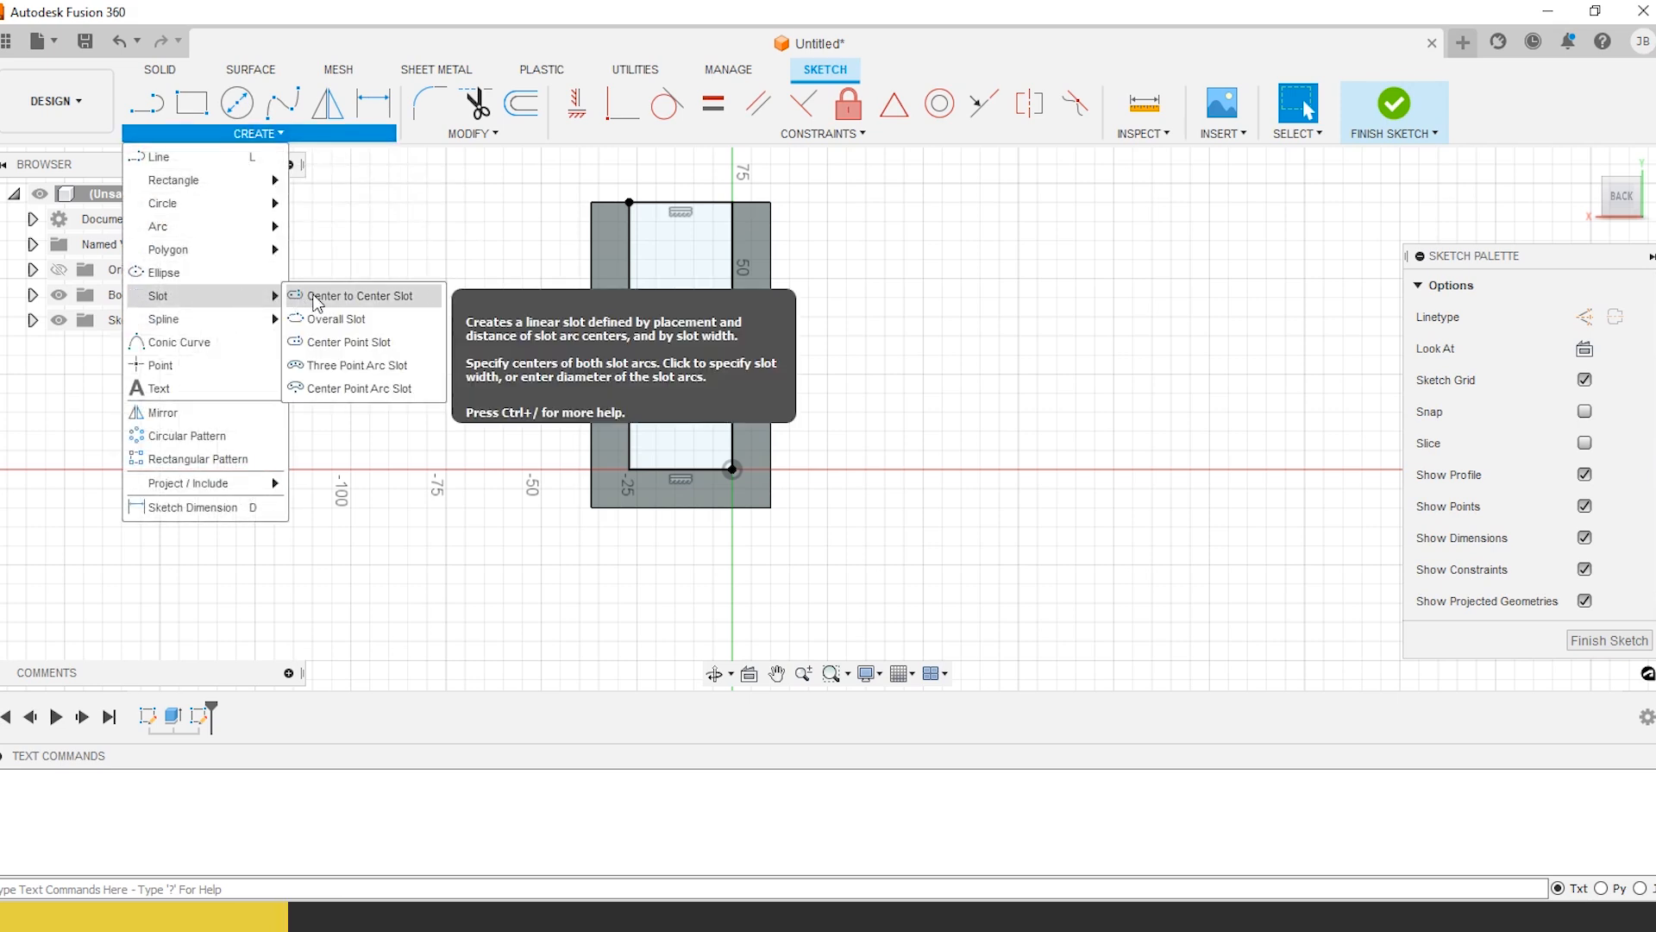
{"action": "left_click", "coordinate": [326, 304]}
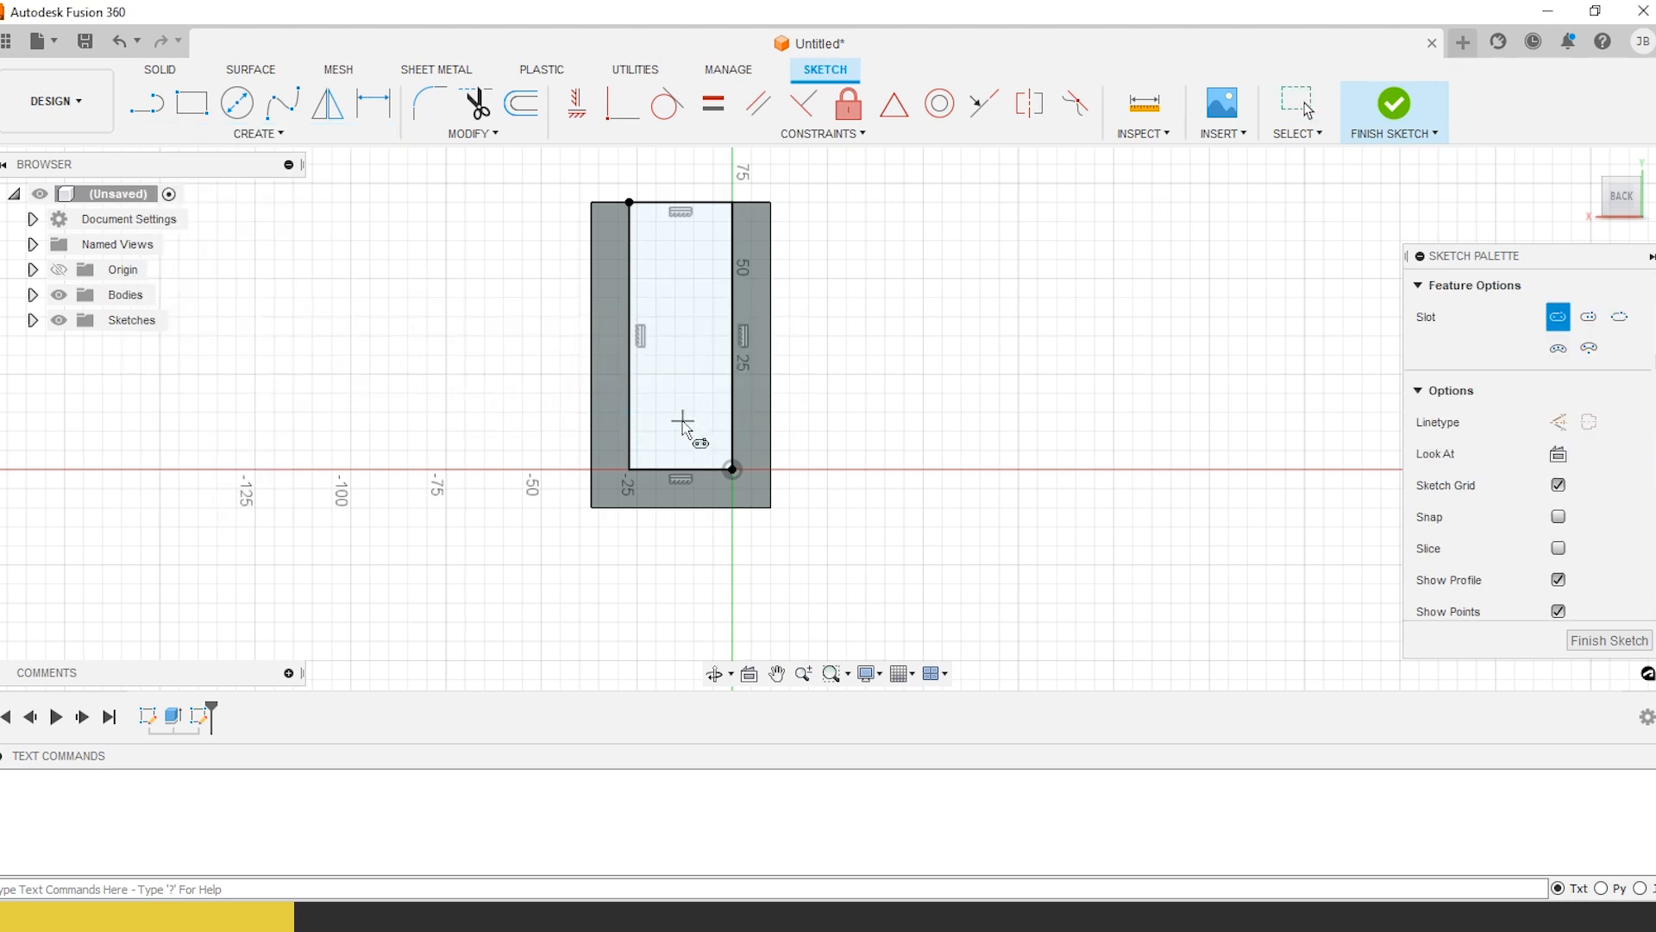
{"action": "left_click", "coordinate": [682, 277]}
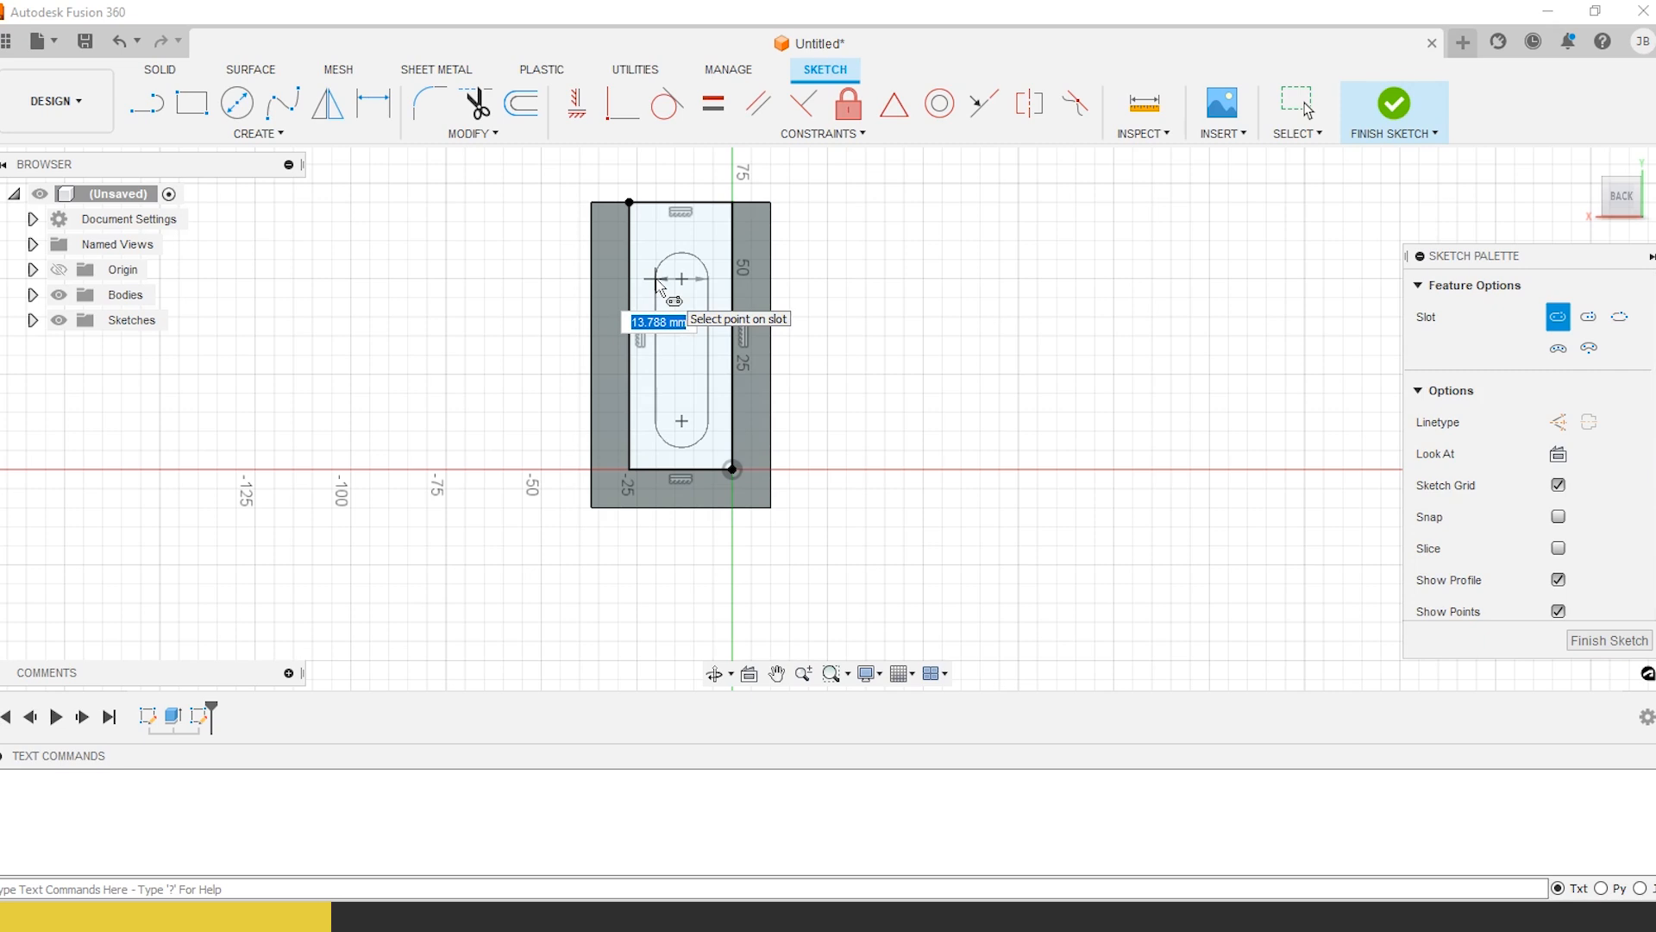
{"action": "left_click", "coordinate": [695, 385]}
{"action": "key", "text": "Escape"}
{"action": "key", "text": "d"}
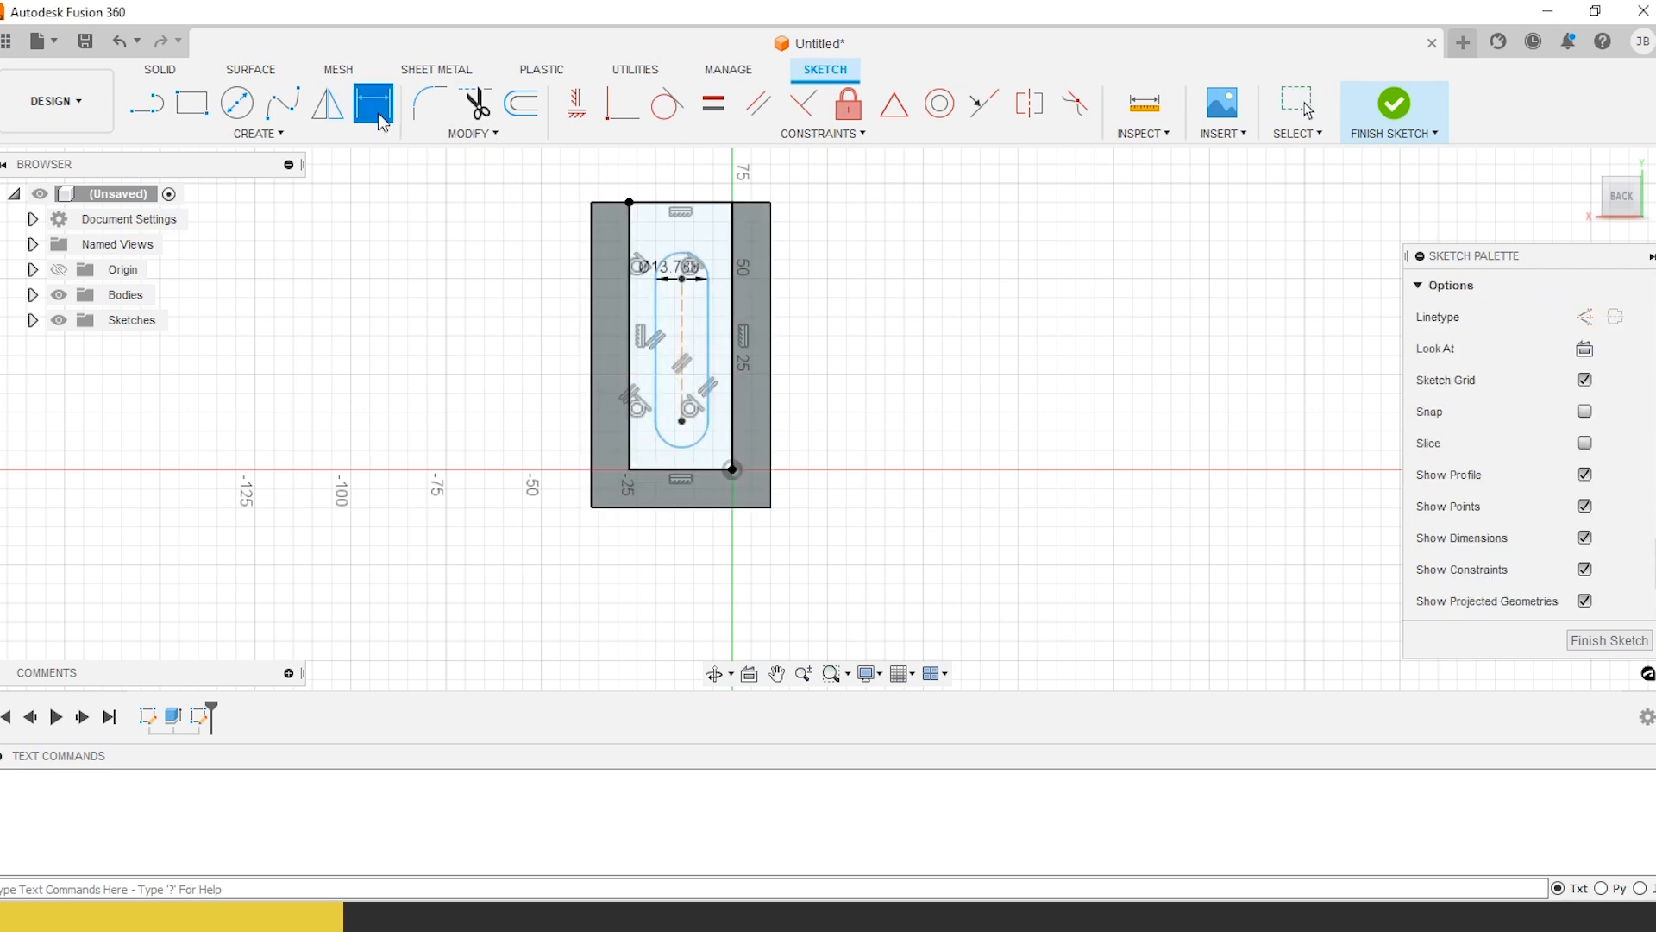
{"action": "left_click", "coordinate": [687, 471]}
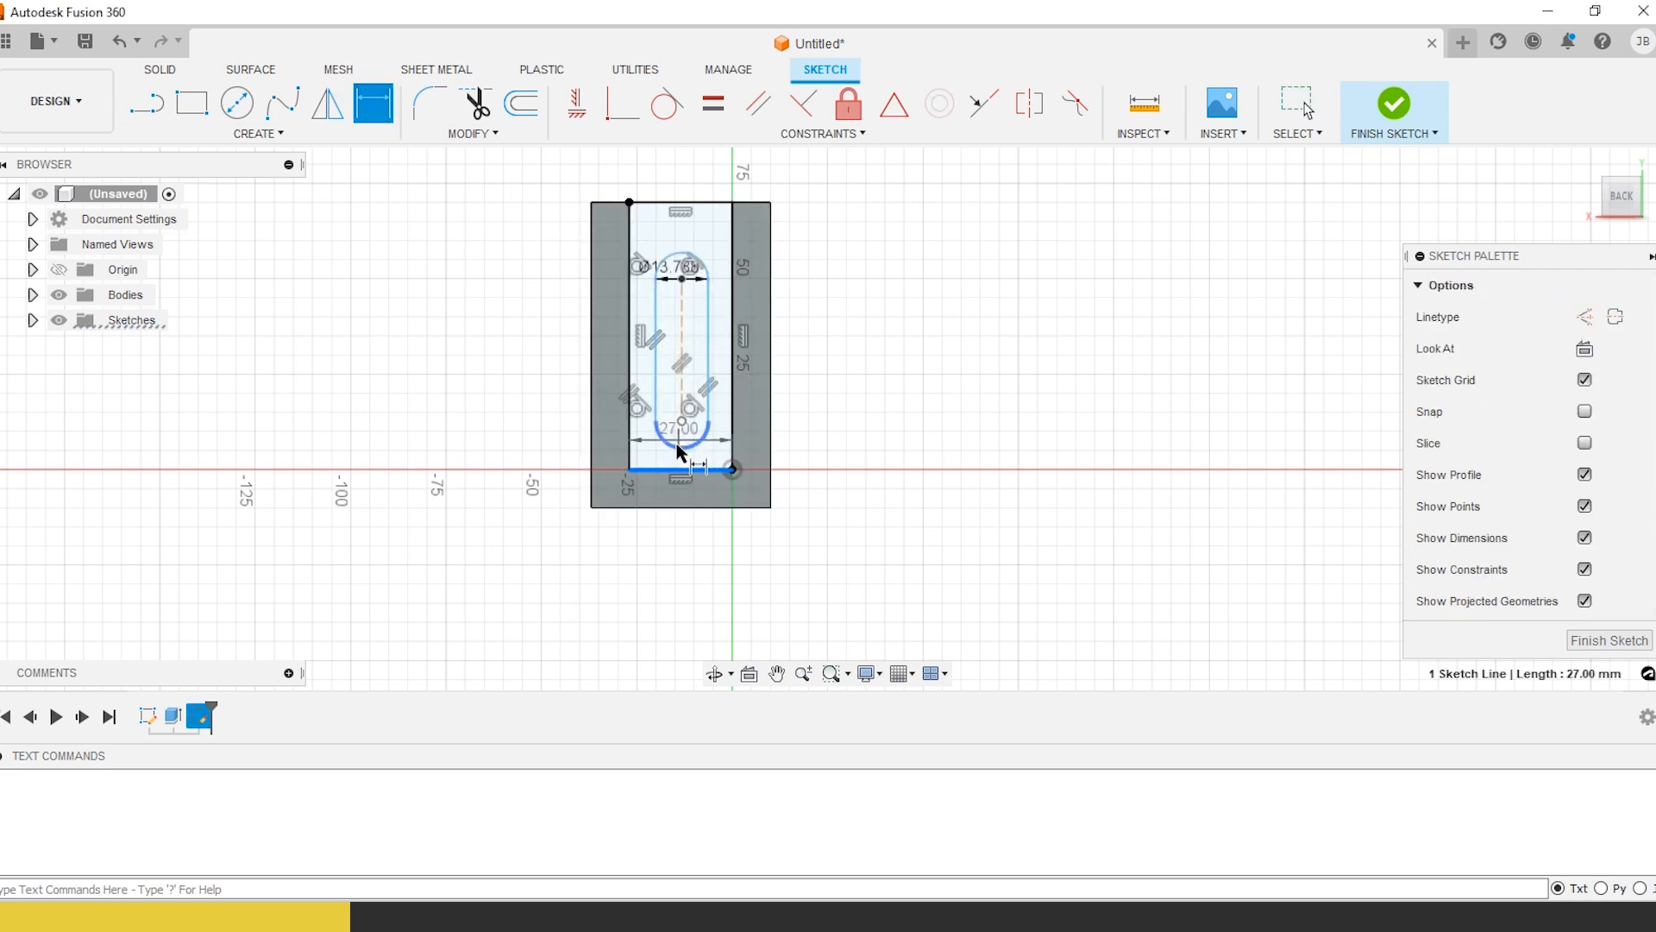
{"action": "key", "text": "Escape"}
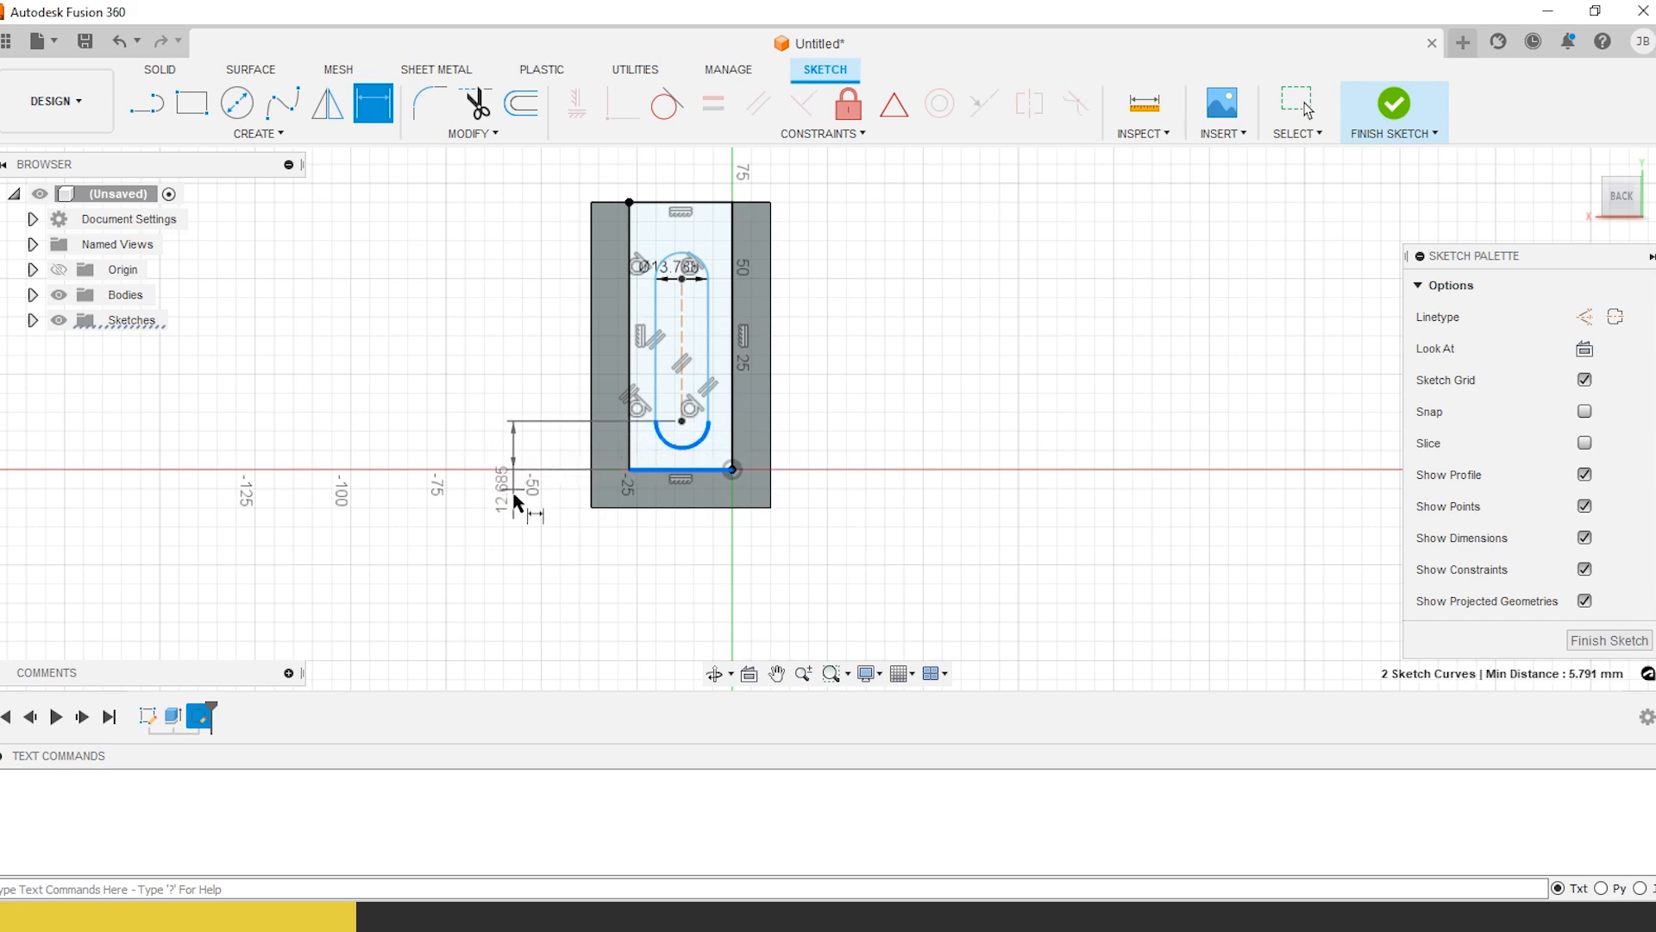
{"action": "key", "text": "Escape"}
{"action": "left_click", "coordinate": [374, 105]}
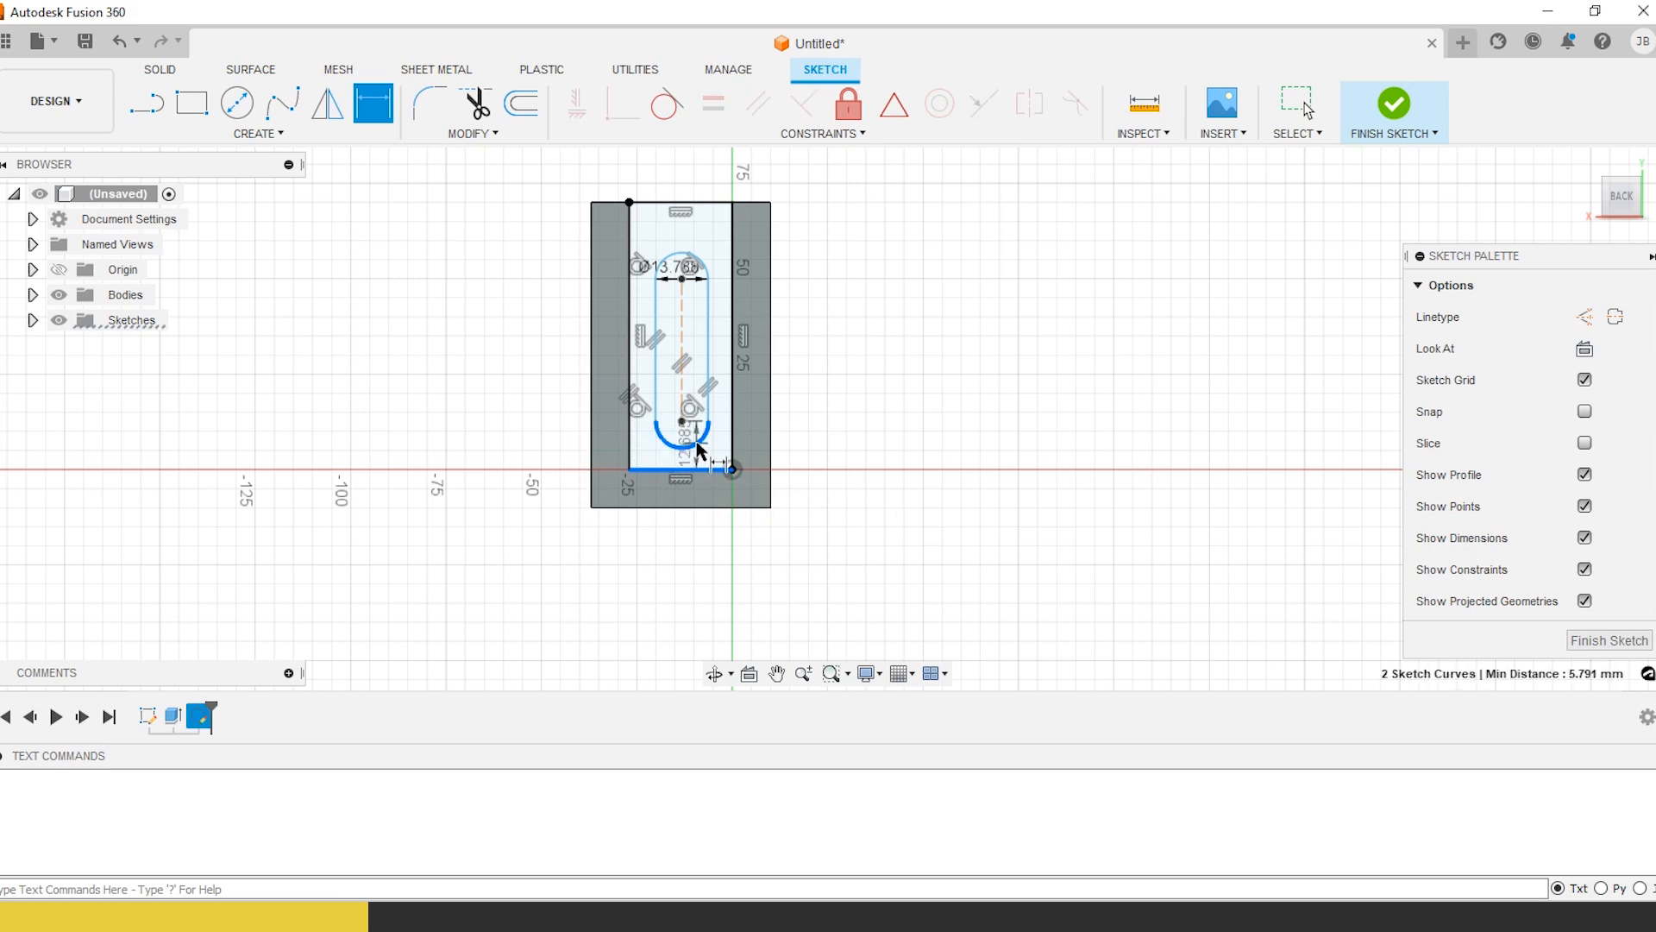
{"action": "key", "text": "Escape"}
Draw a horizontal line about 53 mm long from the slot's lowest point outward past the nearer side wall
{"action": "left_click", "coordinate": [148, 103]}
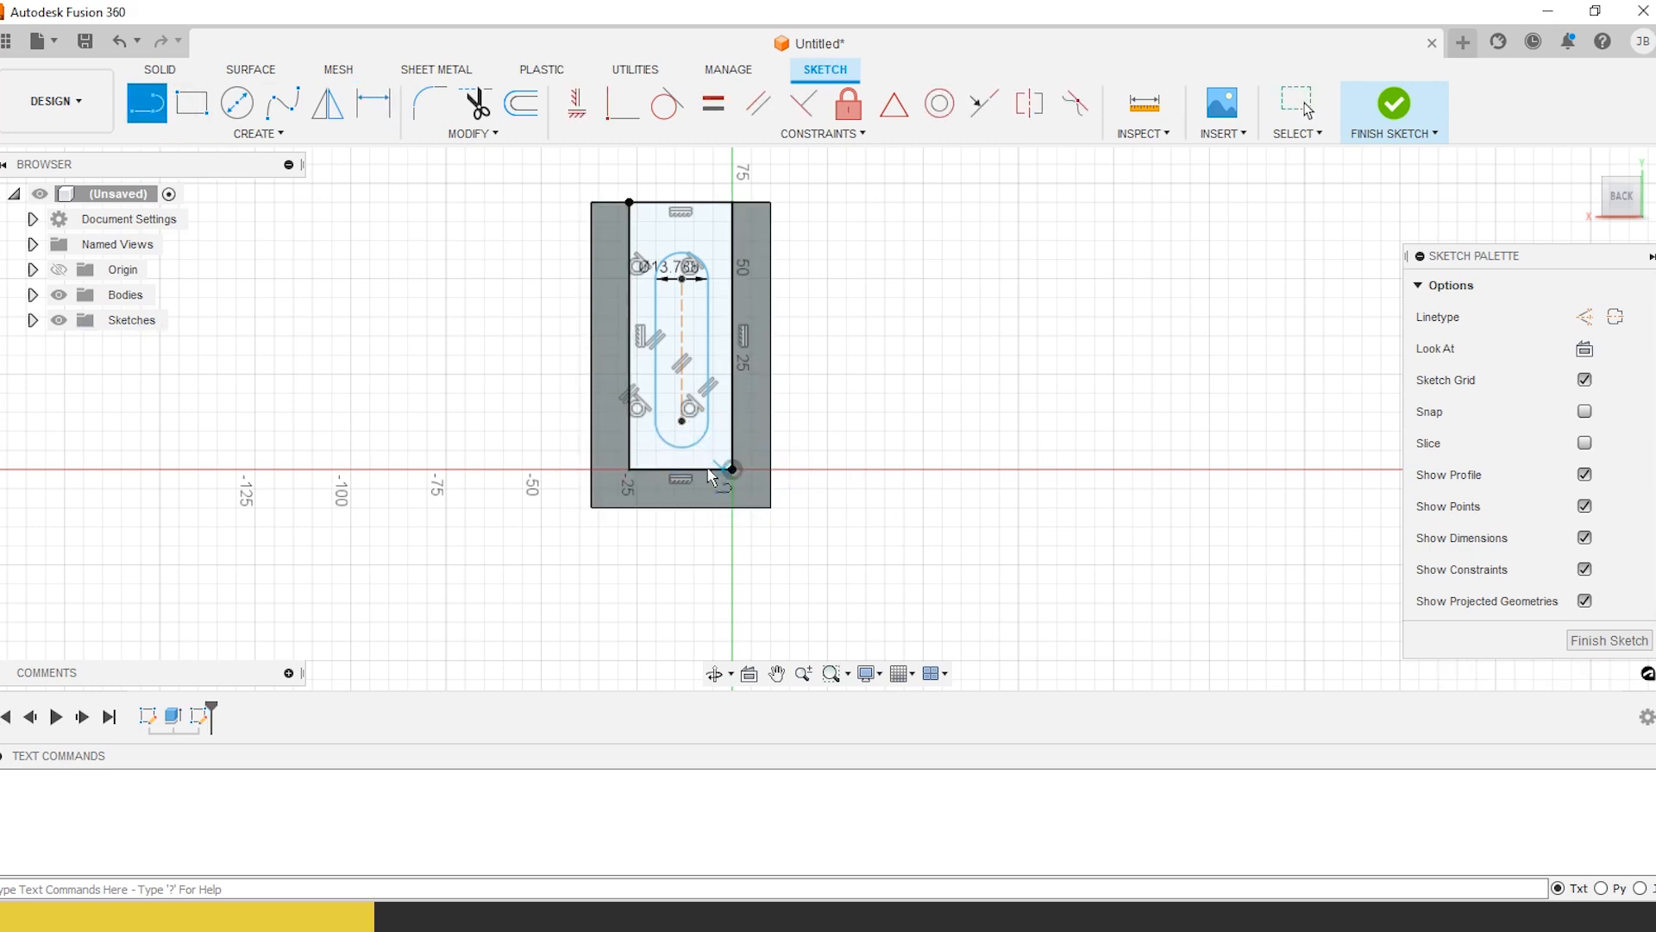
{"action": "left_click", "coordinate": [681, 447]}
{"action": "left_click", "coordinate": [480, 447]}
{"action": "key", "text": "Escape"}
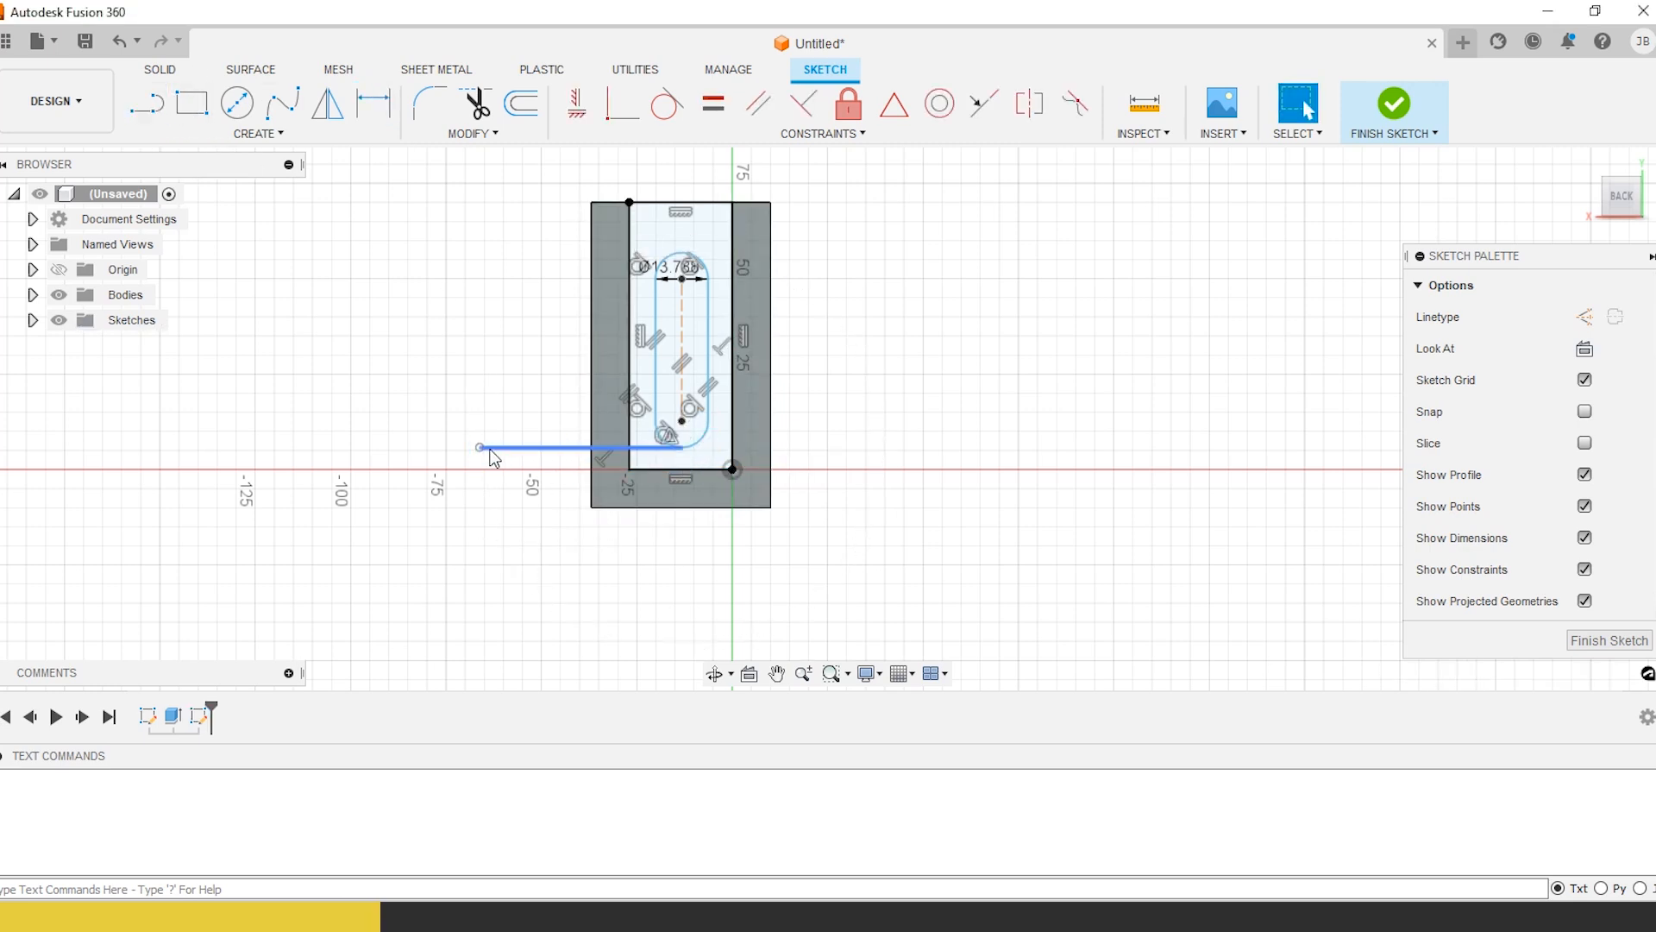
{"action": "left_click", "coordinate": [536, 449]}
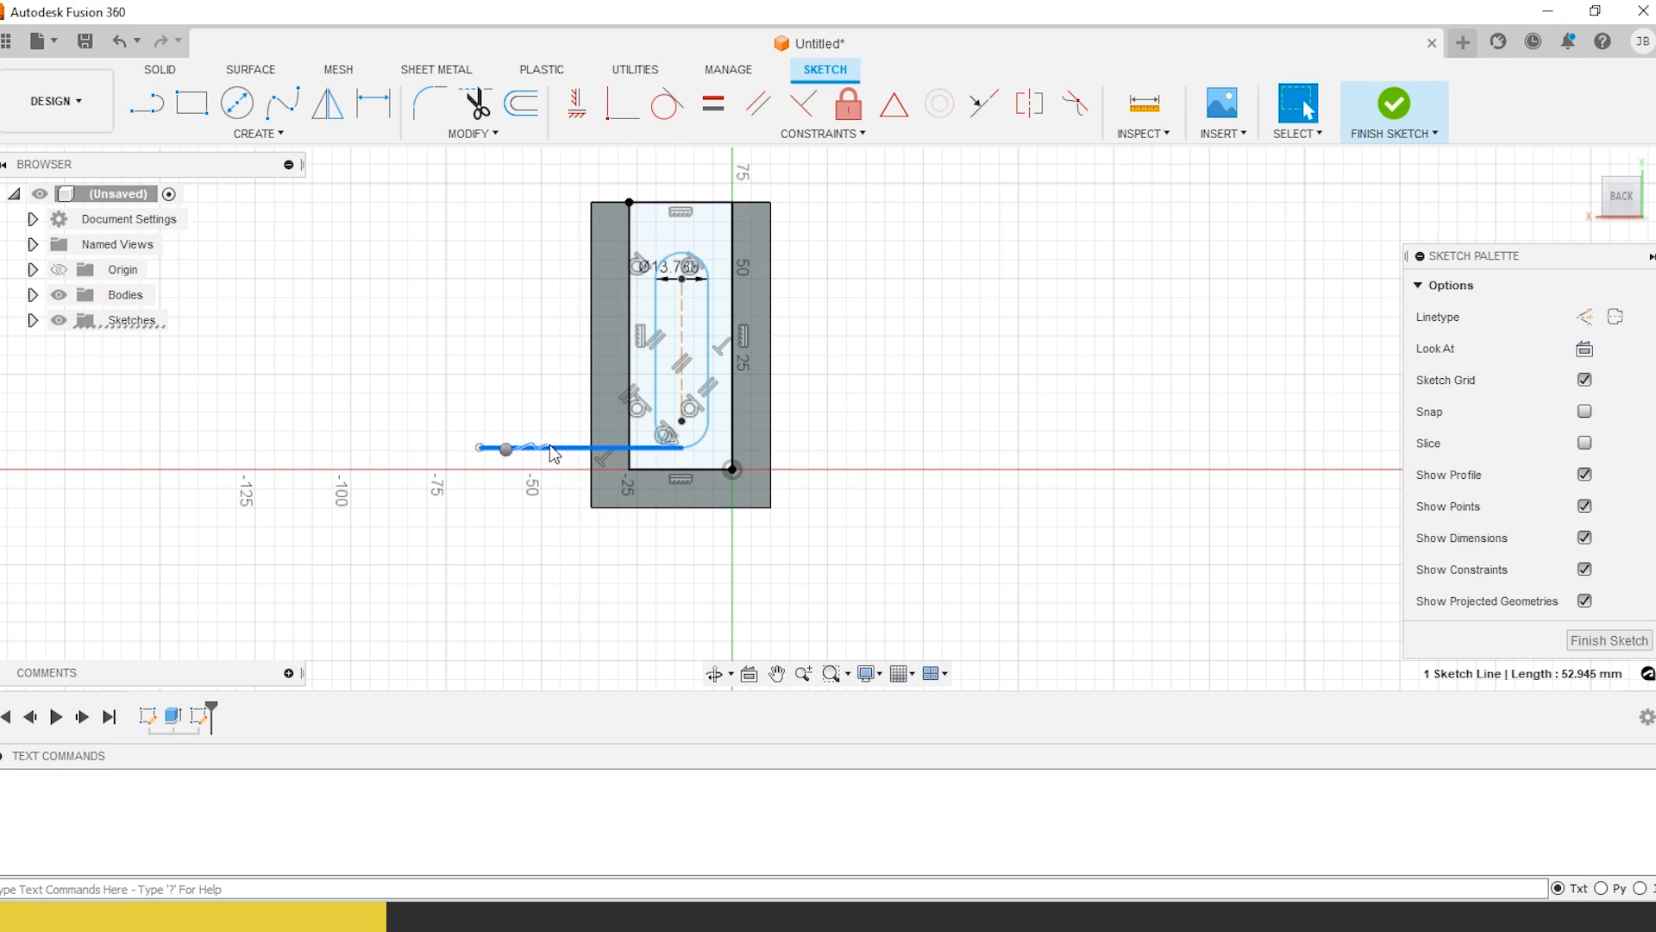
{"action": "key", "text": "Escape"}
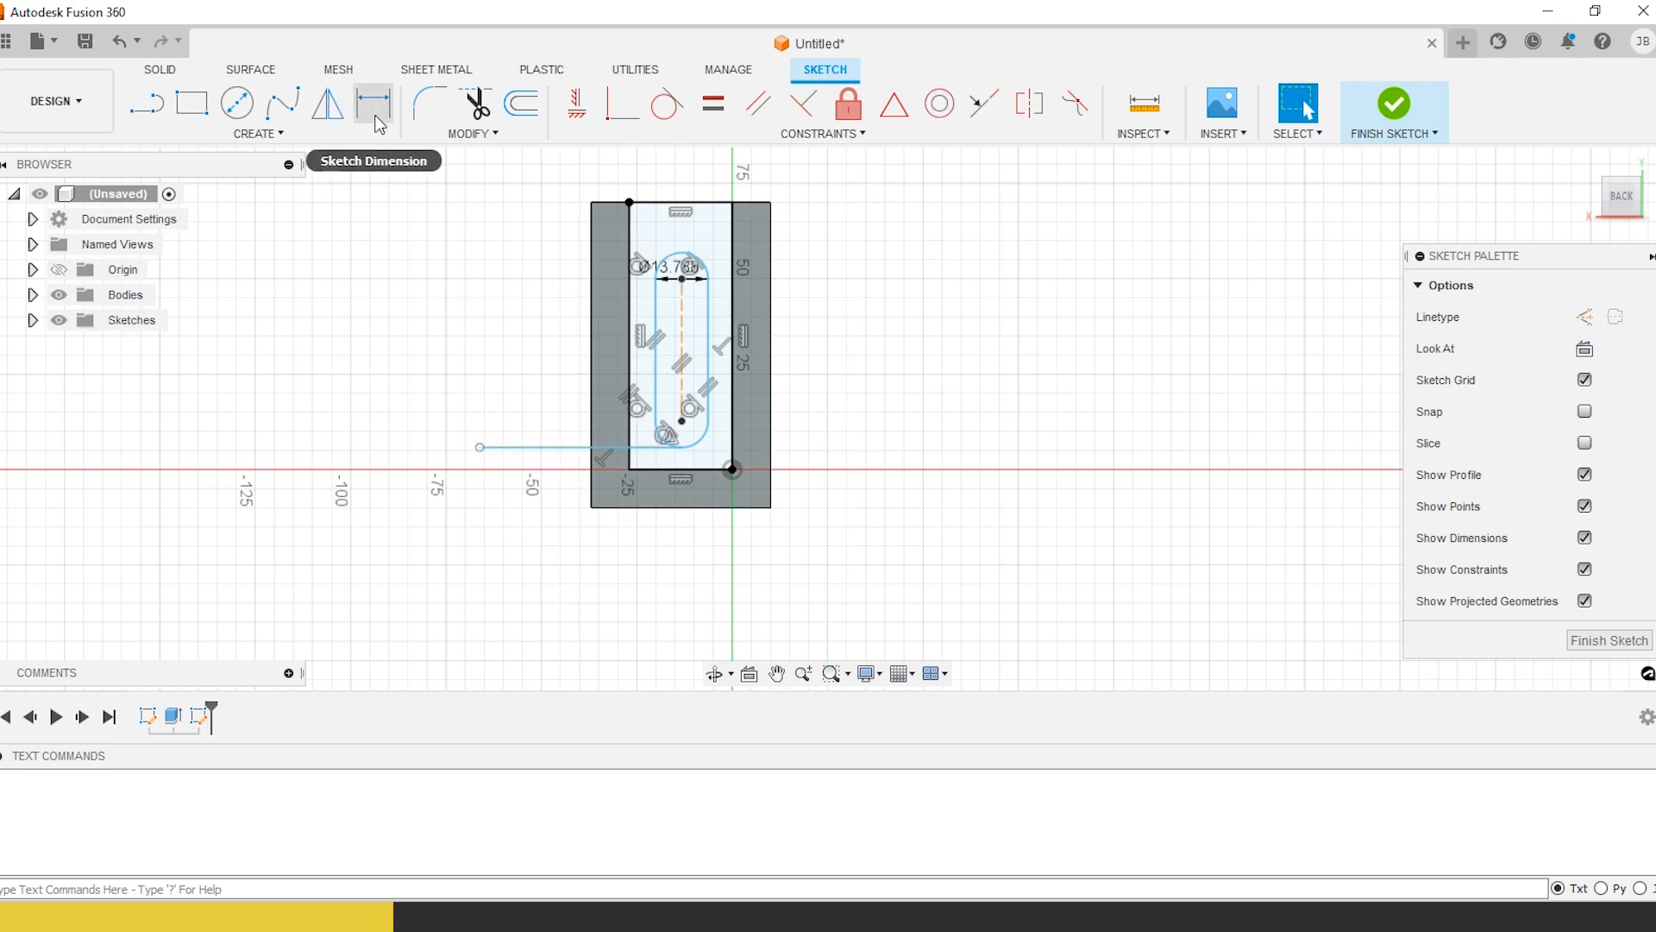
Dimension the distance between the horizontal line and the rectangle's lower edge as 12 mm
{"action": "left_click", "coordinate": [373, 105]}
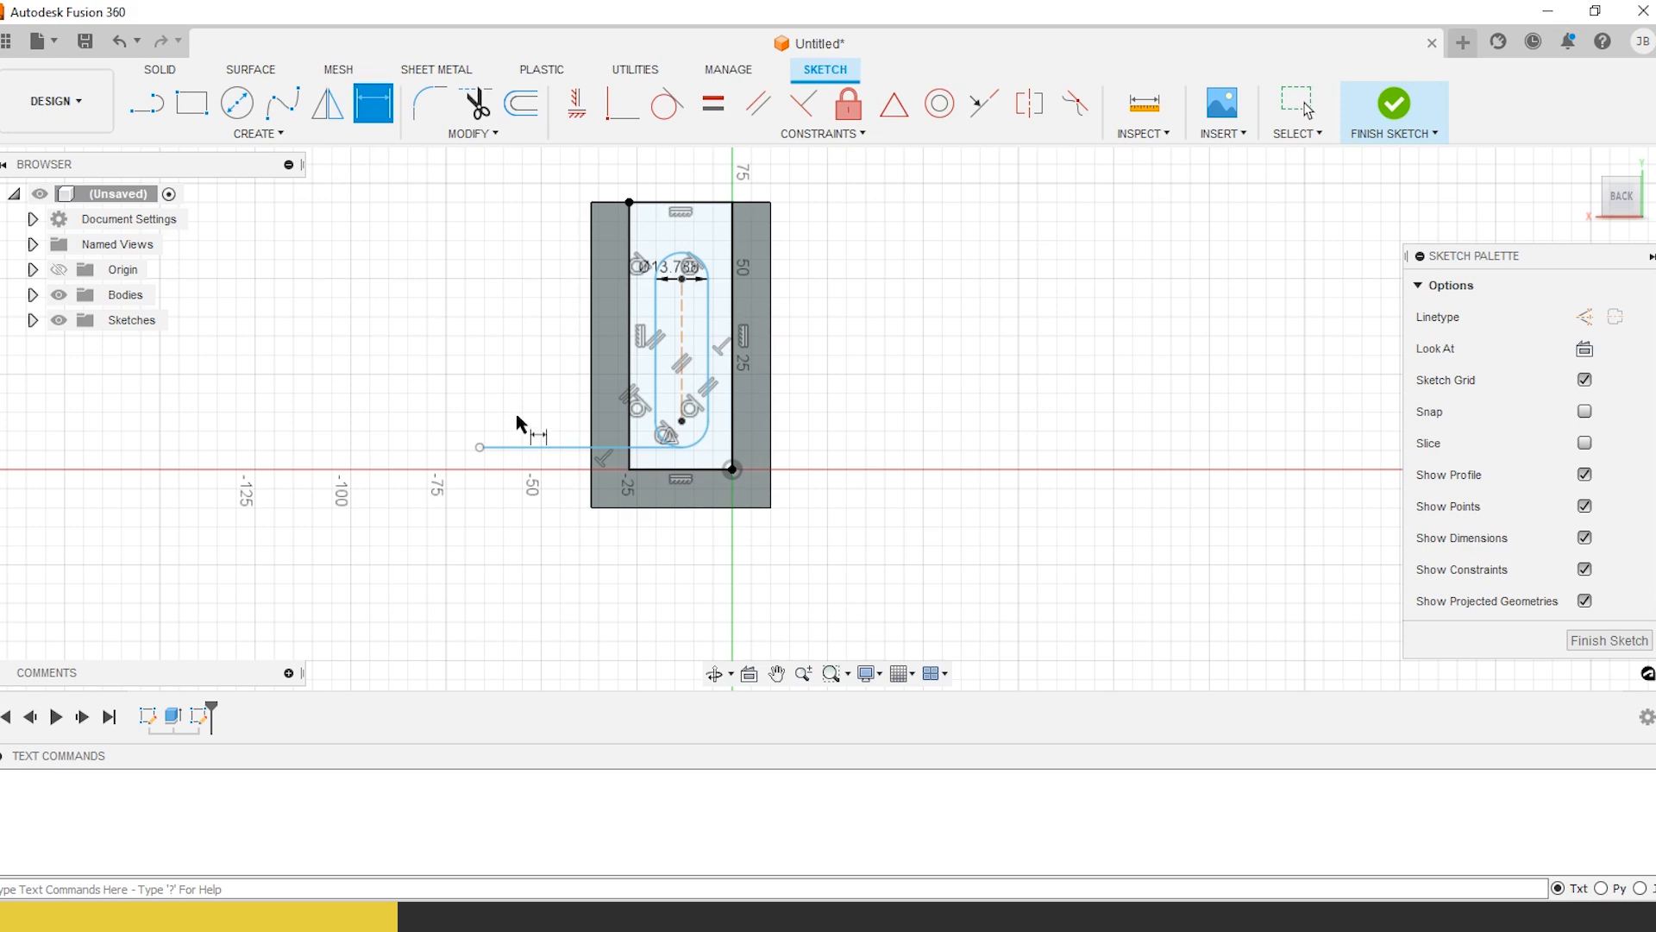
{"action": "left_click", "coordinate": [565, 447]}
{"action": "left_click", "coordinate": [673, 469]}
{"action": "left_click", "coordinate": [380, 559]}
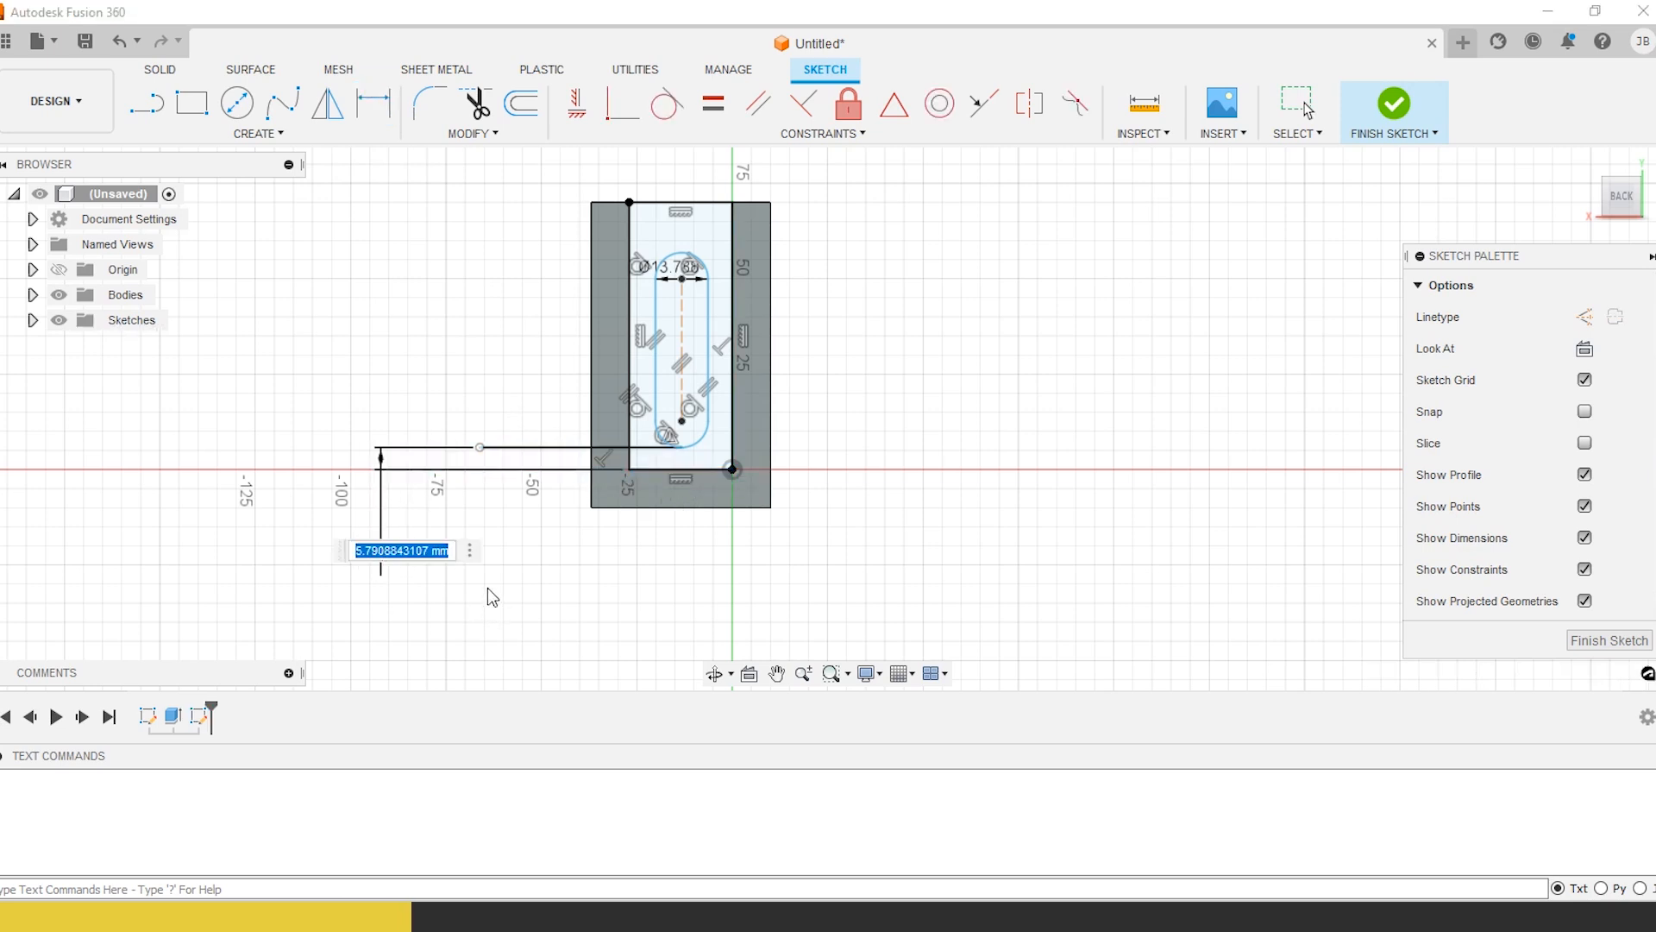
{"action": "type", "text": "12"}
{"action": "key", "text": "Return"}
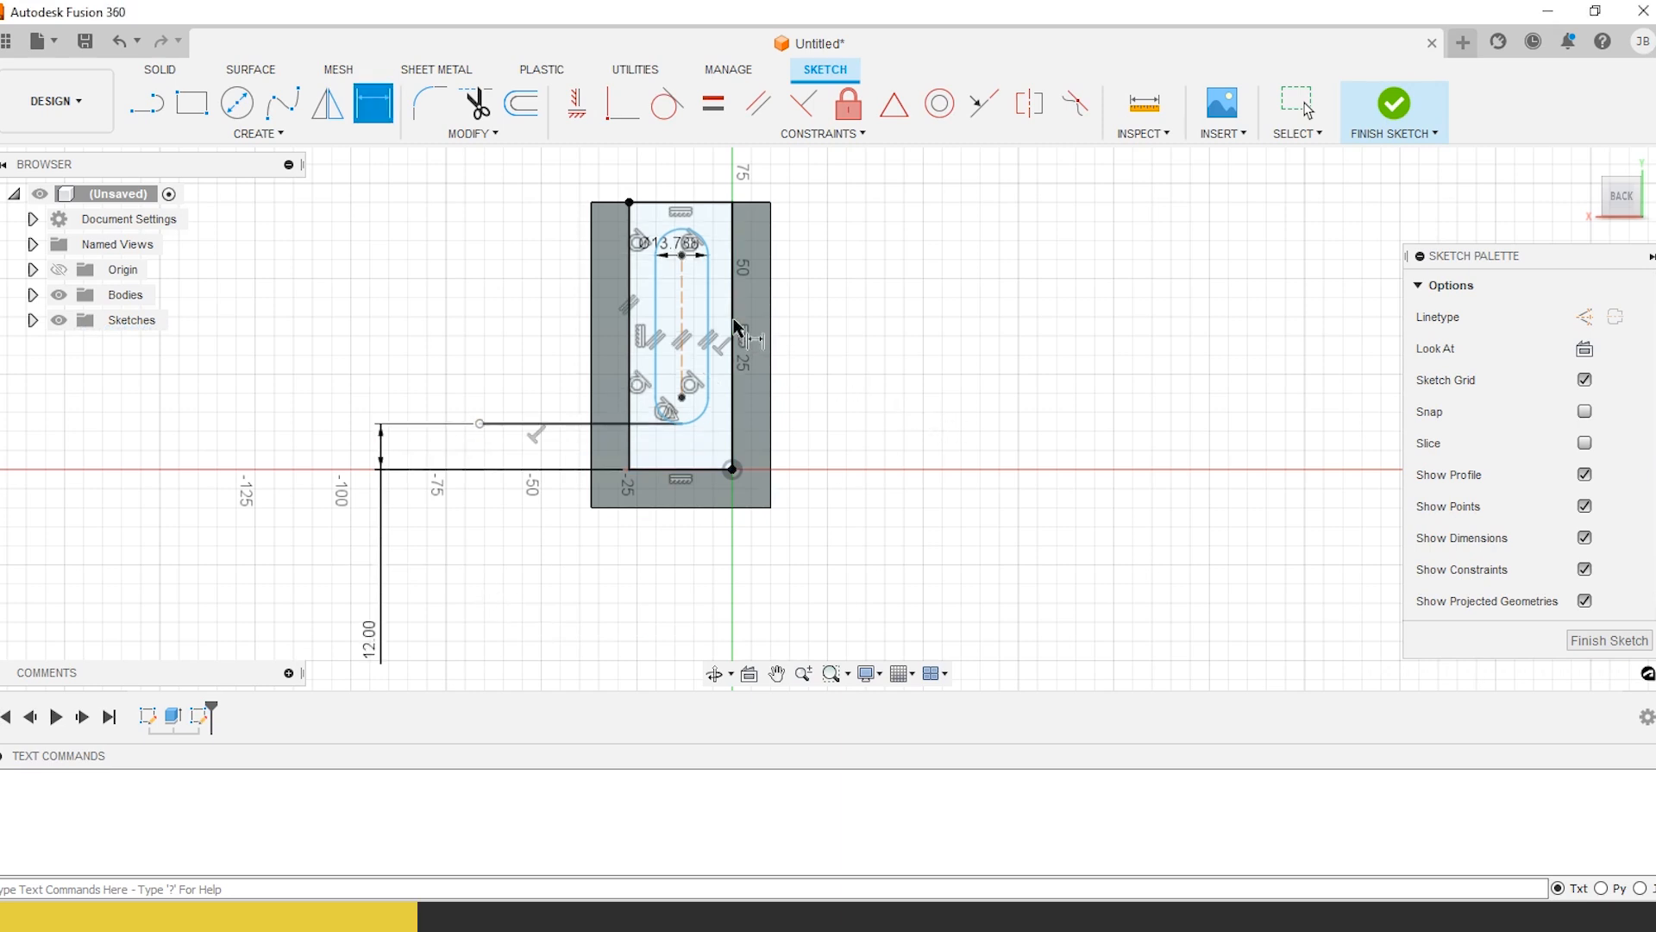
{"action": "key", "text": "Escape"}
Shorten the slot by moving its upper arc centre down to about 37.5 mm above the rectangle's lower edge
{"action": "left_click_drag", "start_coordinate": [686, 248], "coordinate": [687, 365]}
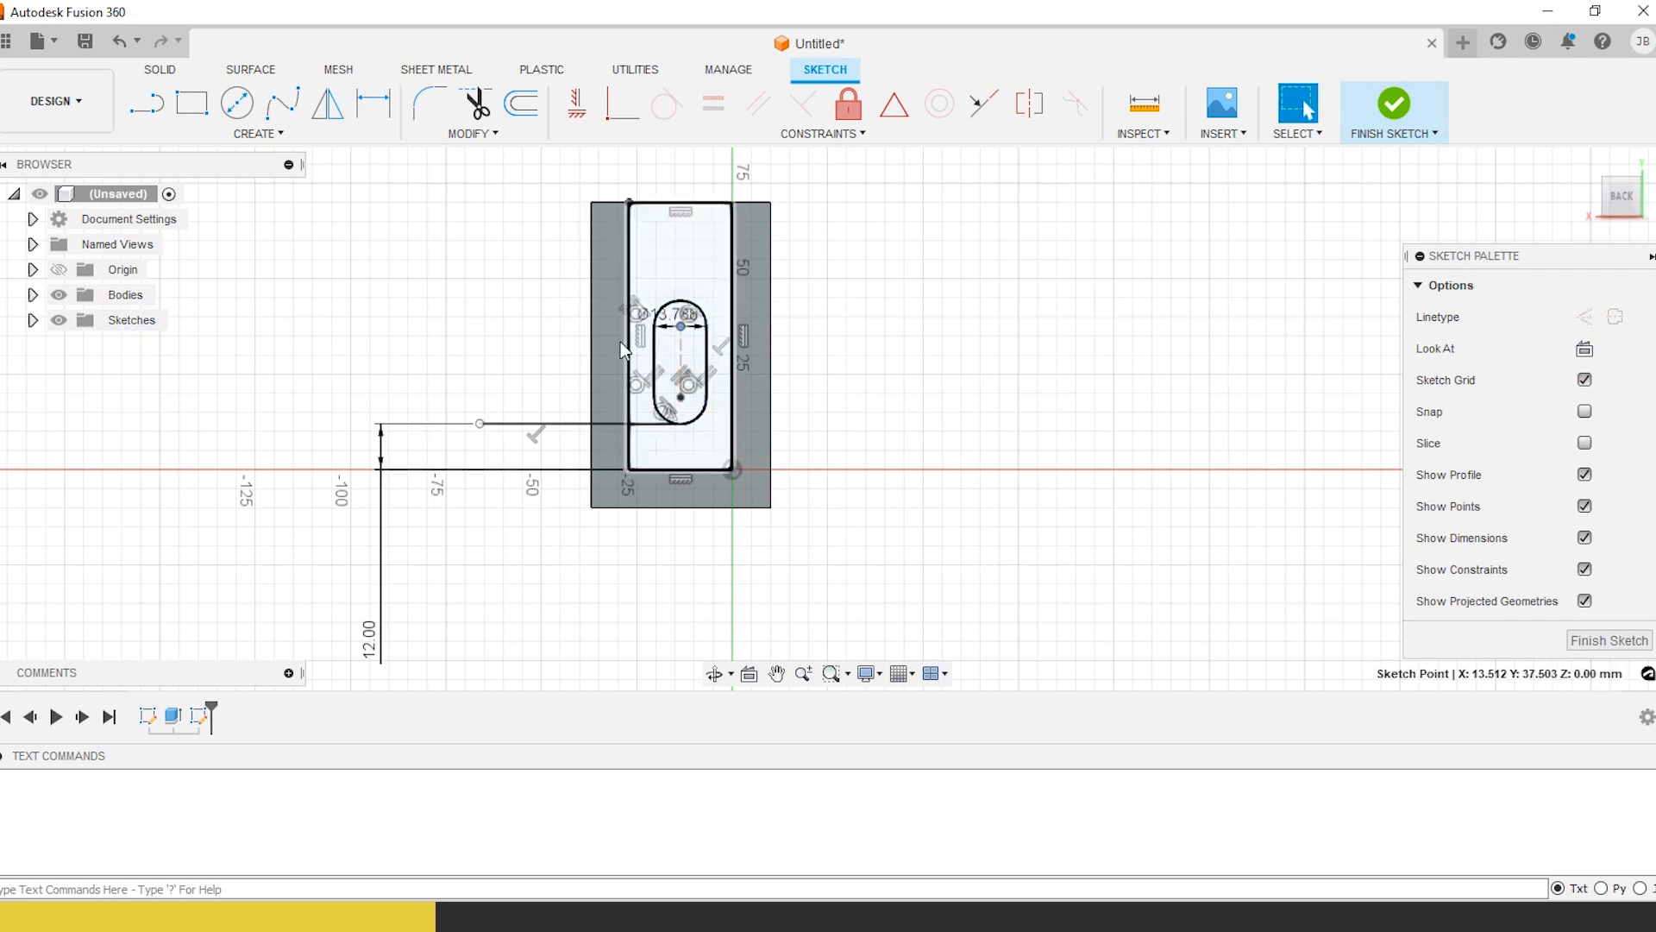
{"action": "key", "text": "d"}
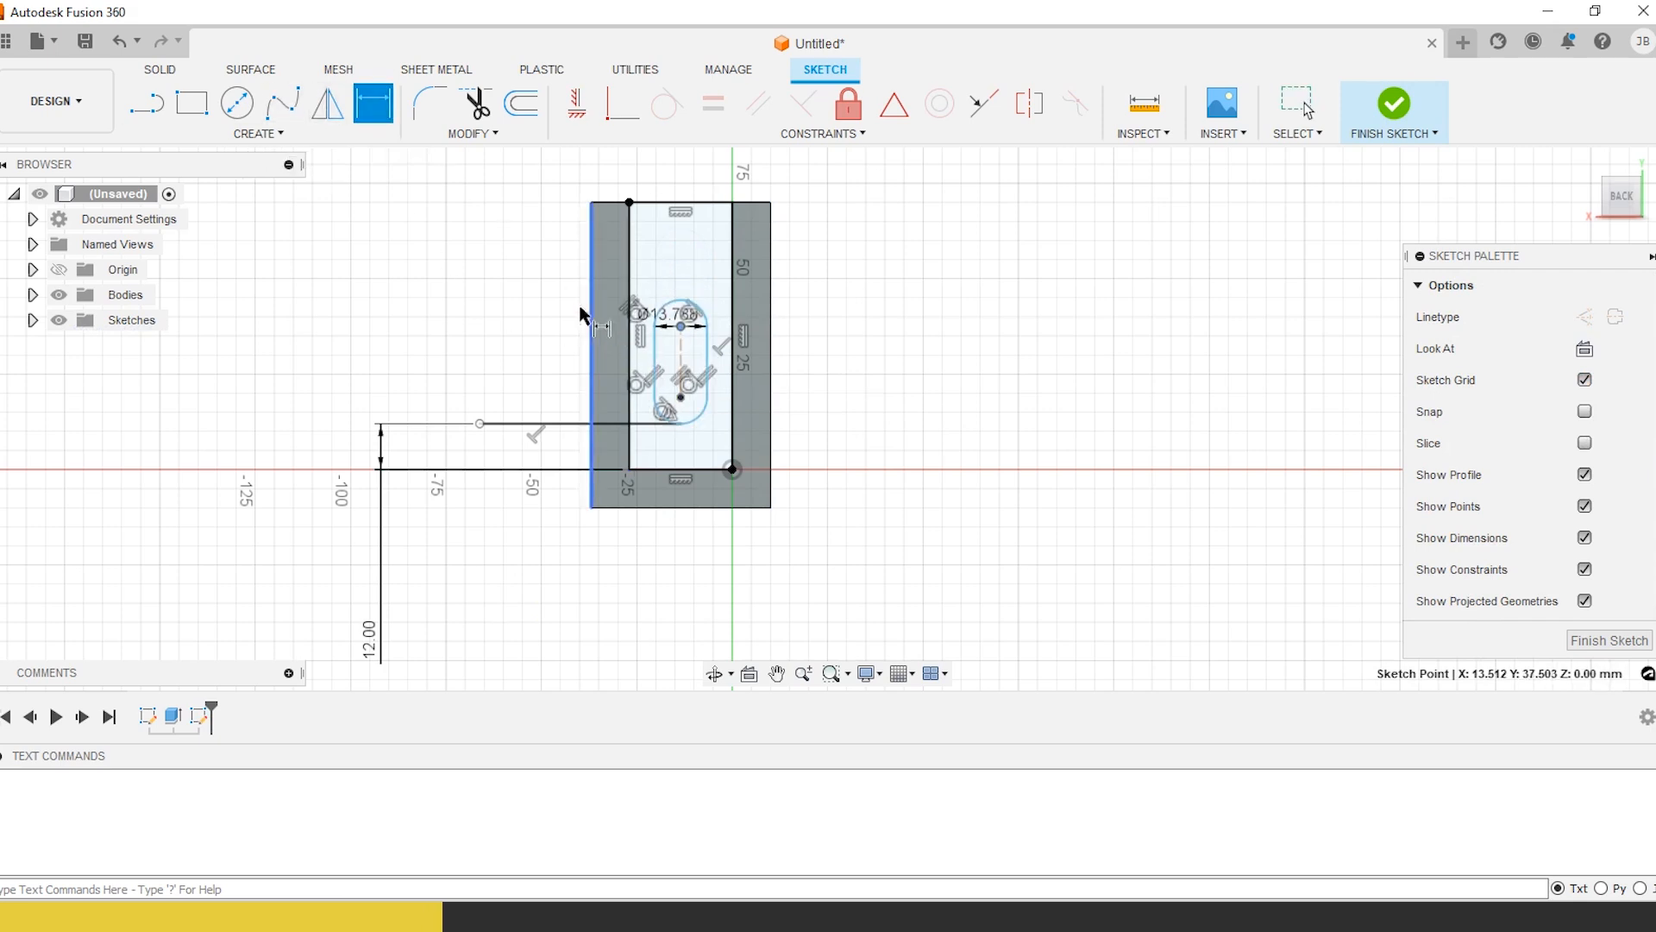
{"action": "key", "text": "Escape"}
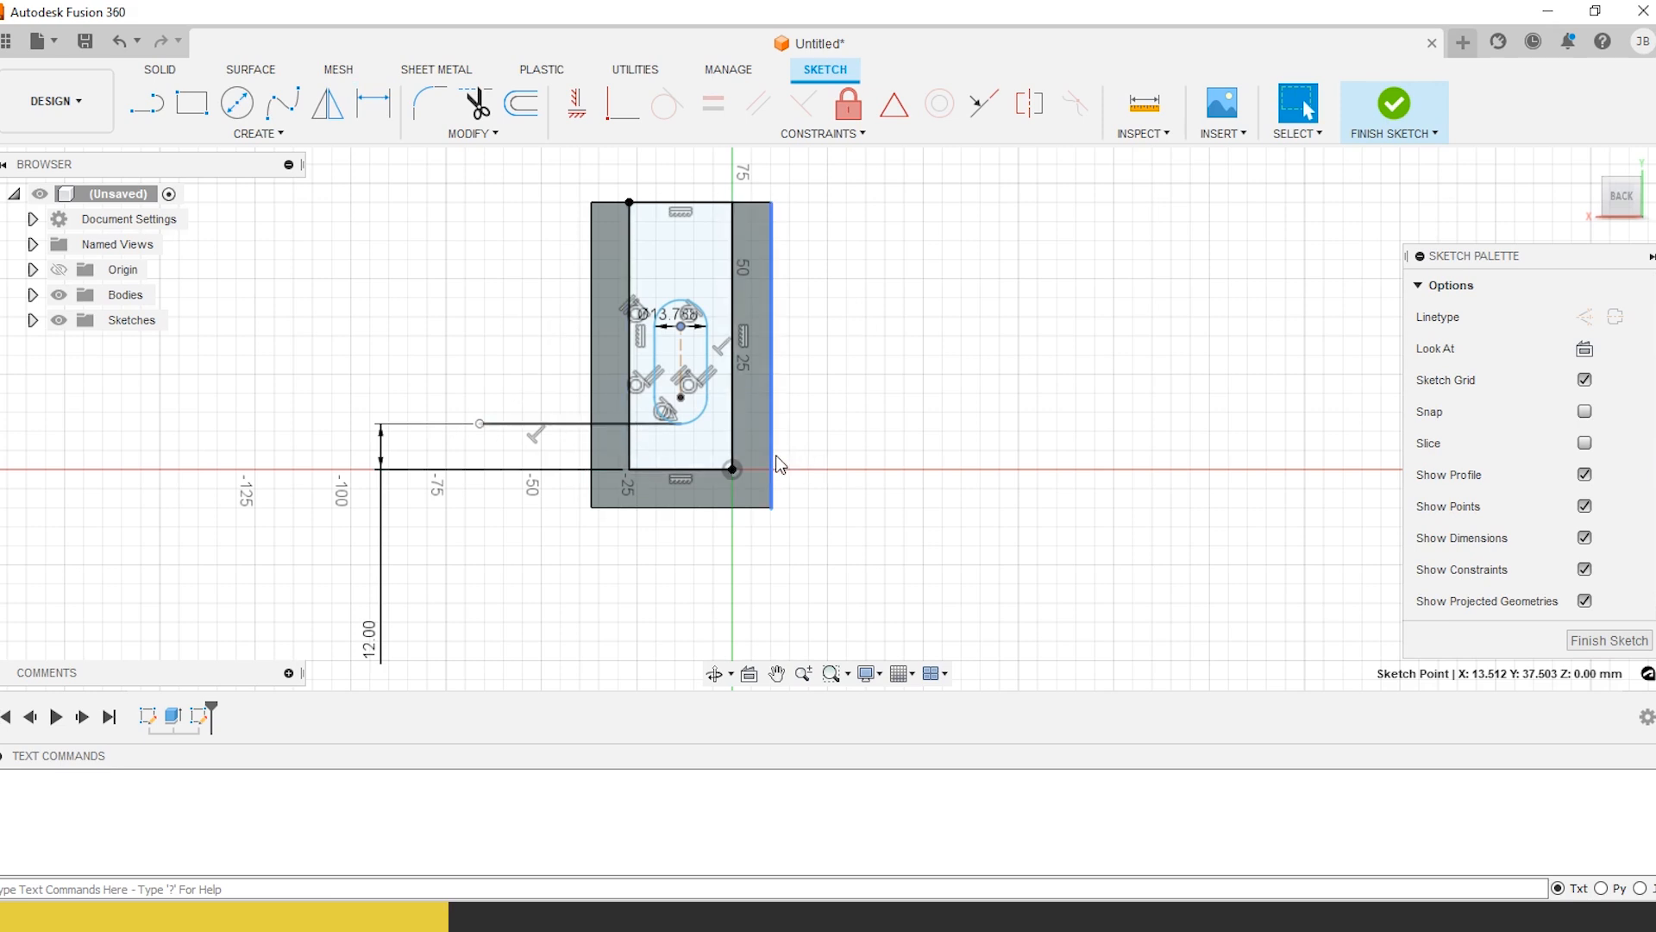
Set the slot's width to 16 mm and shift its centerline sideways to the middle of the rectangle
{"action": "double_click", "coordinate": [674, 319]}
{"action": "type", "text": "16"}
{"action": "key", "text": "Return"}
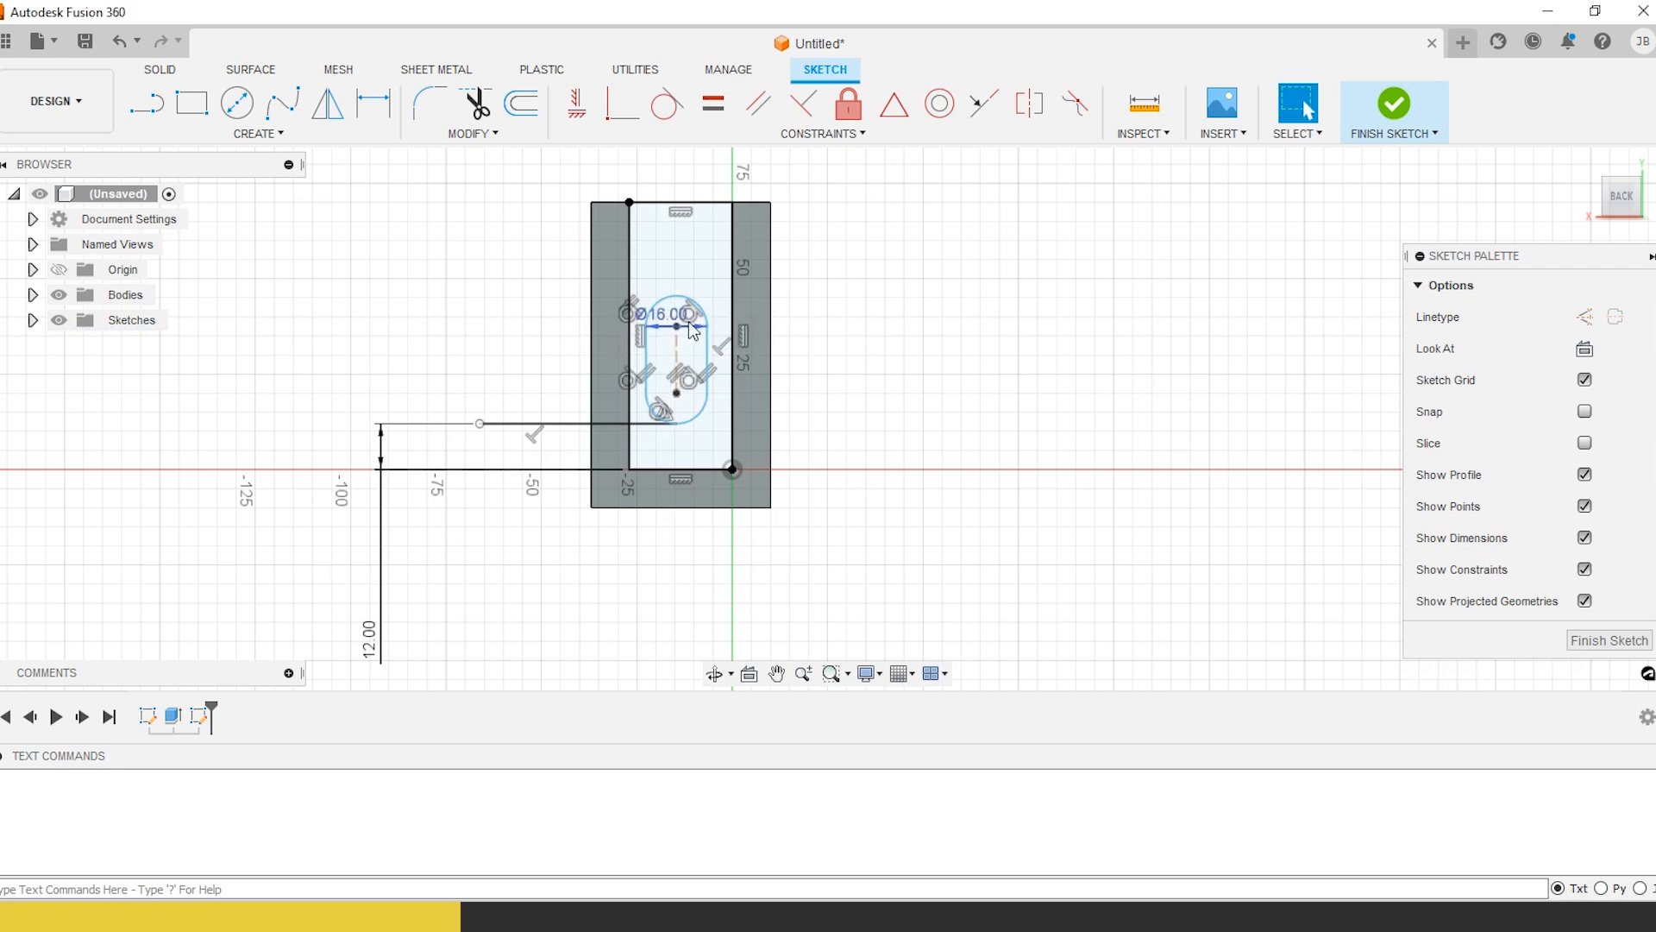
{"action": "left_click", "coordinate": [689, 366]}
{"action": "left_click_drag", "start_coordinate": [690, 367], "coordinate": [685, 368]}
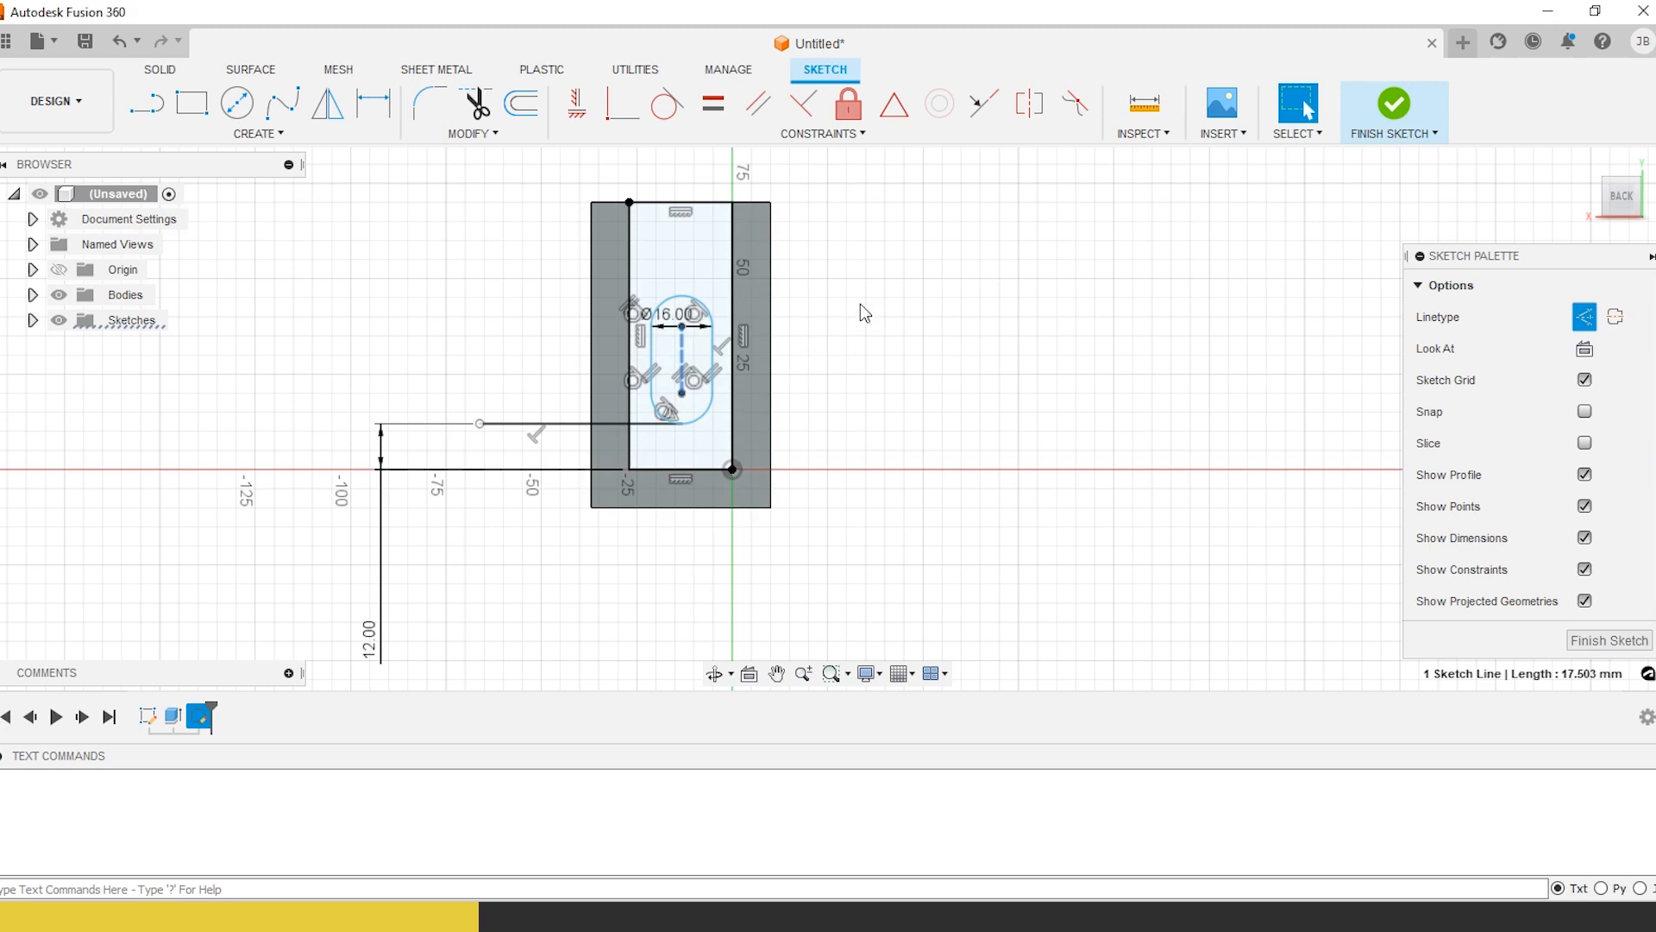
{"action": "left_click", "coordinate": [856, 354]}
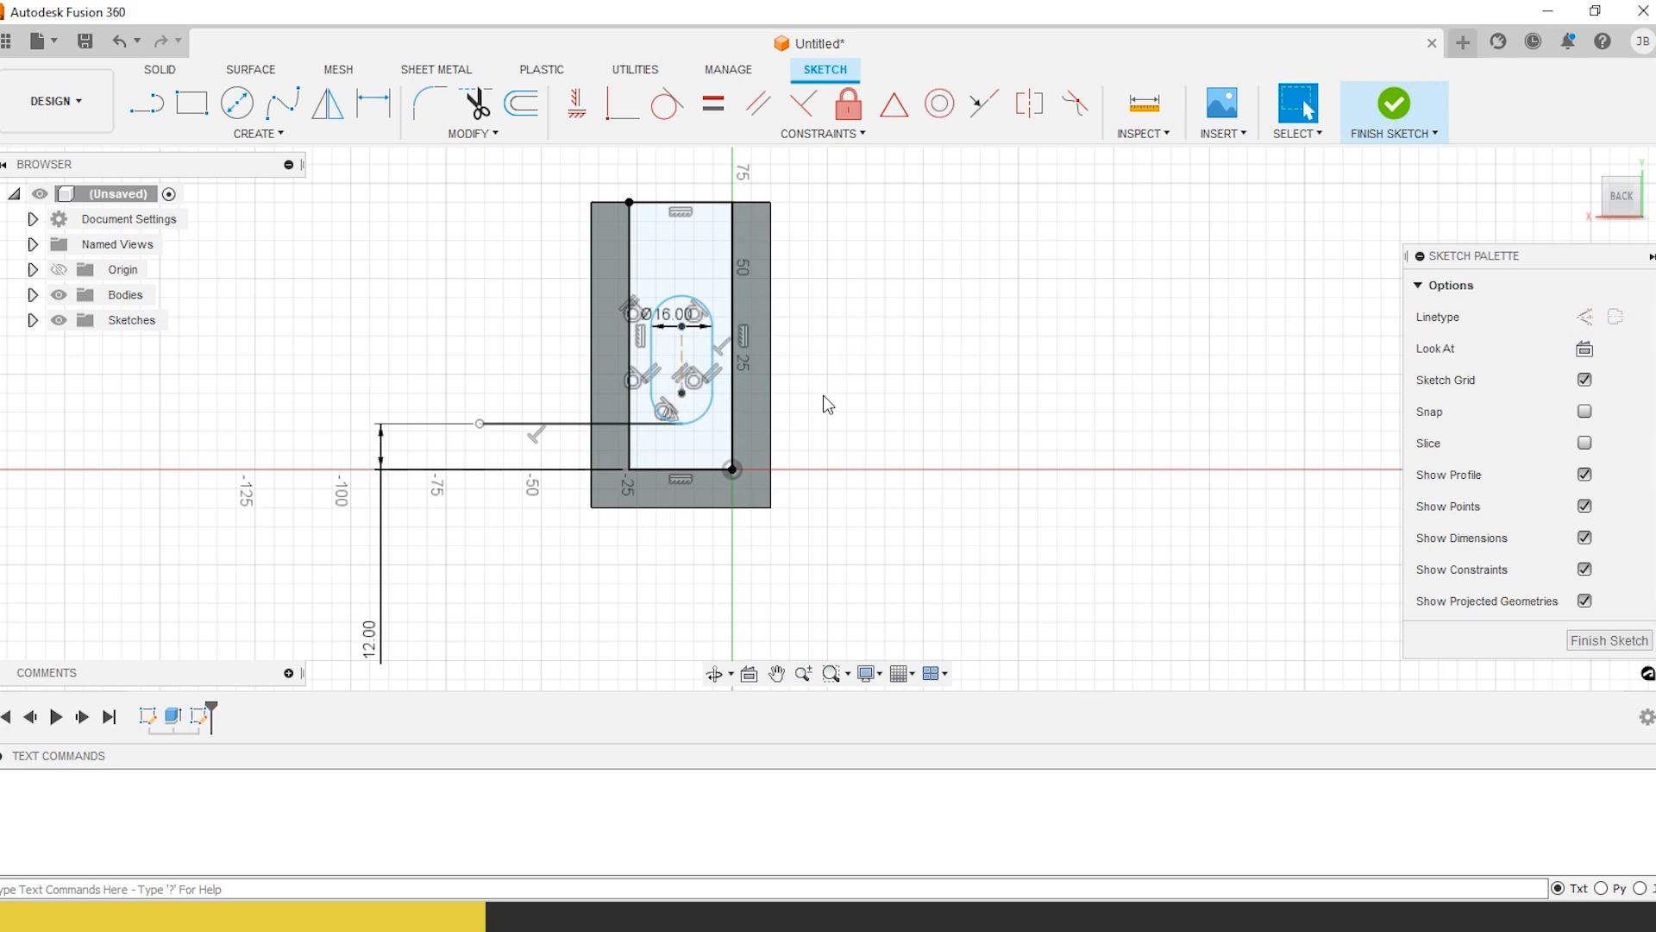
Finish the sketch and extrude the area around the slot 30 mm into the U-shaped body, joined to it, as an end wall
{"action": "left_click", "coordinate": [1394, 107]}
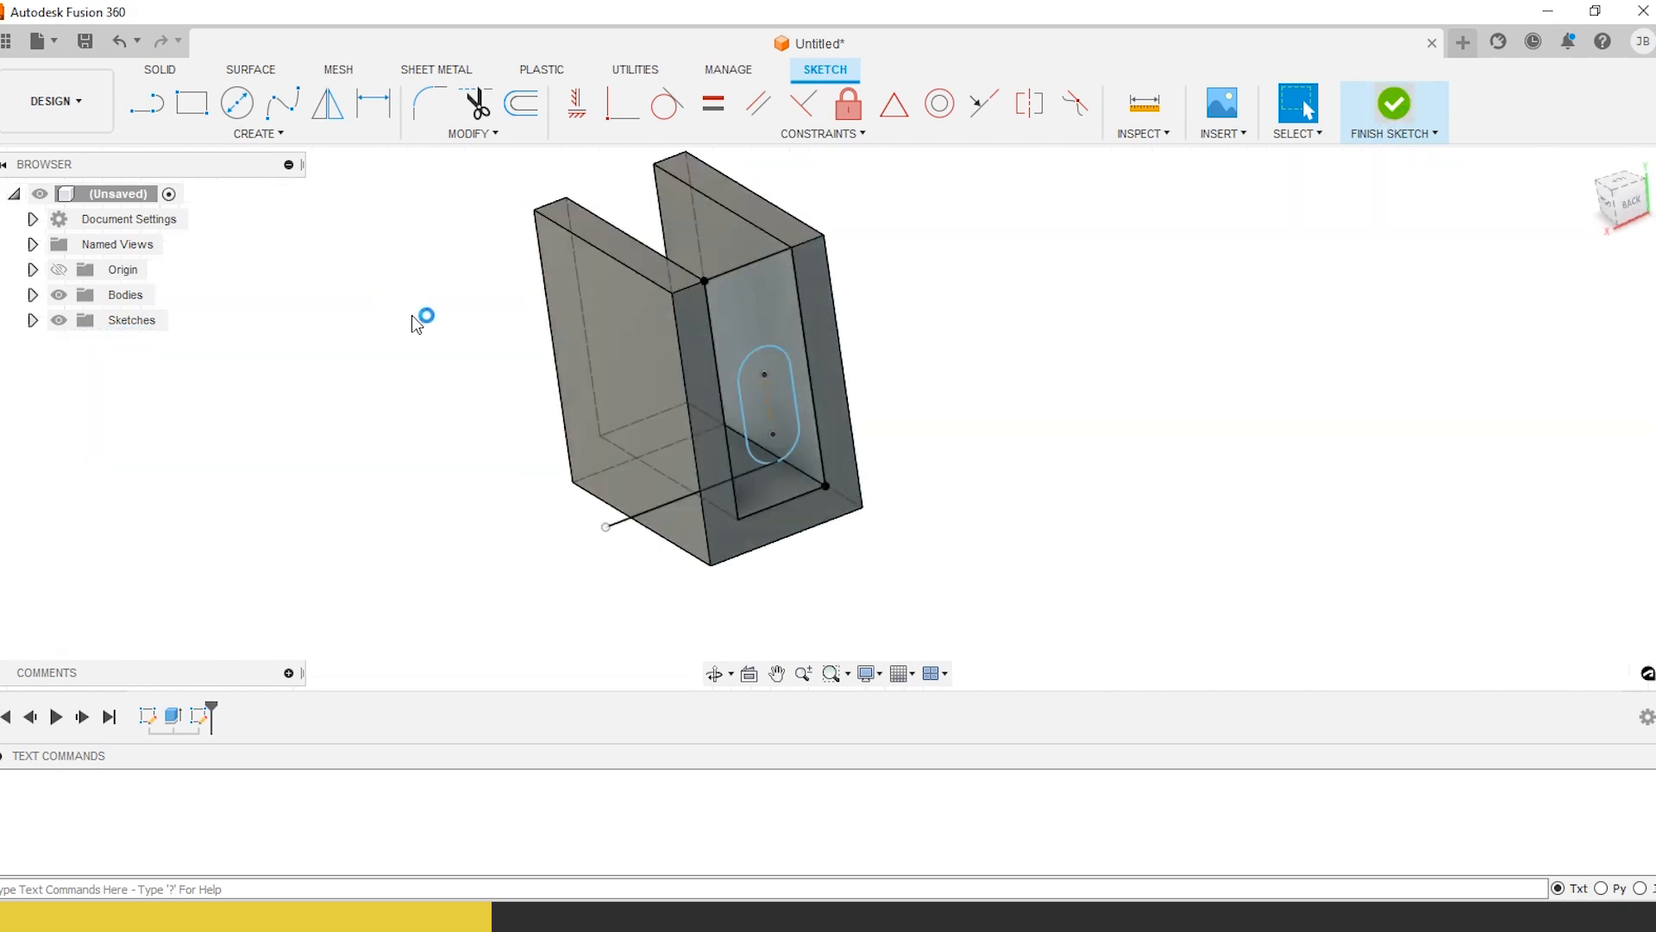
{"action": "left_click", "coordinate": [192, 103]}
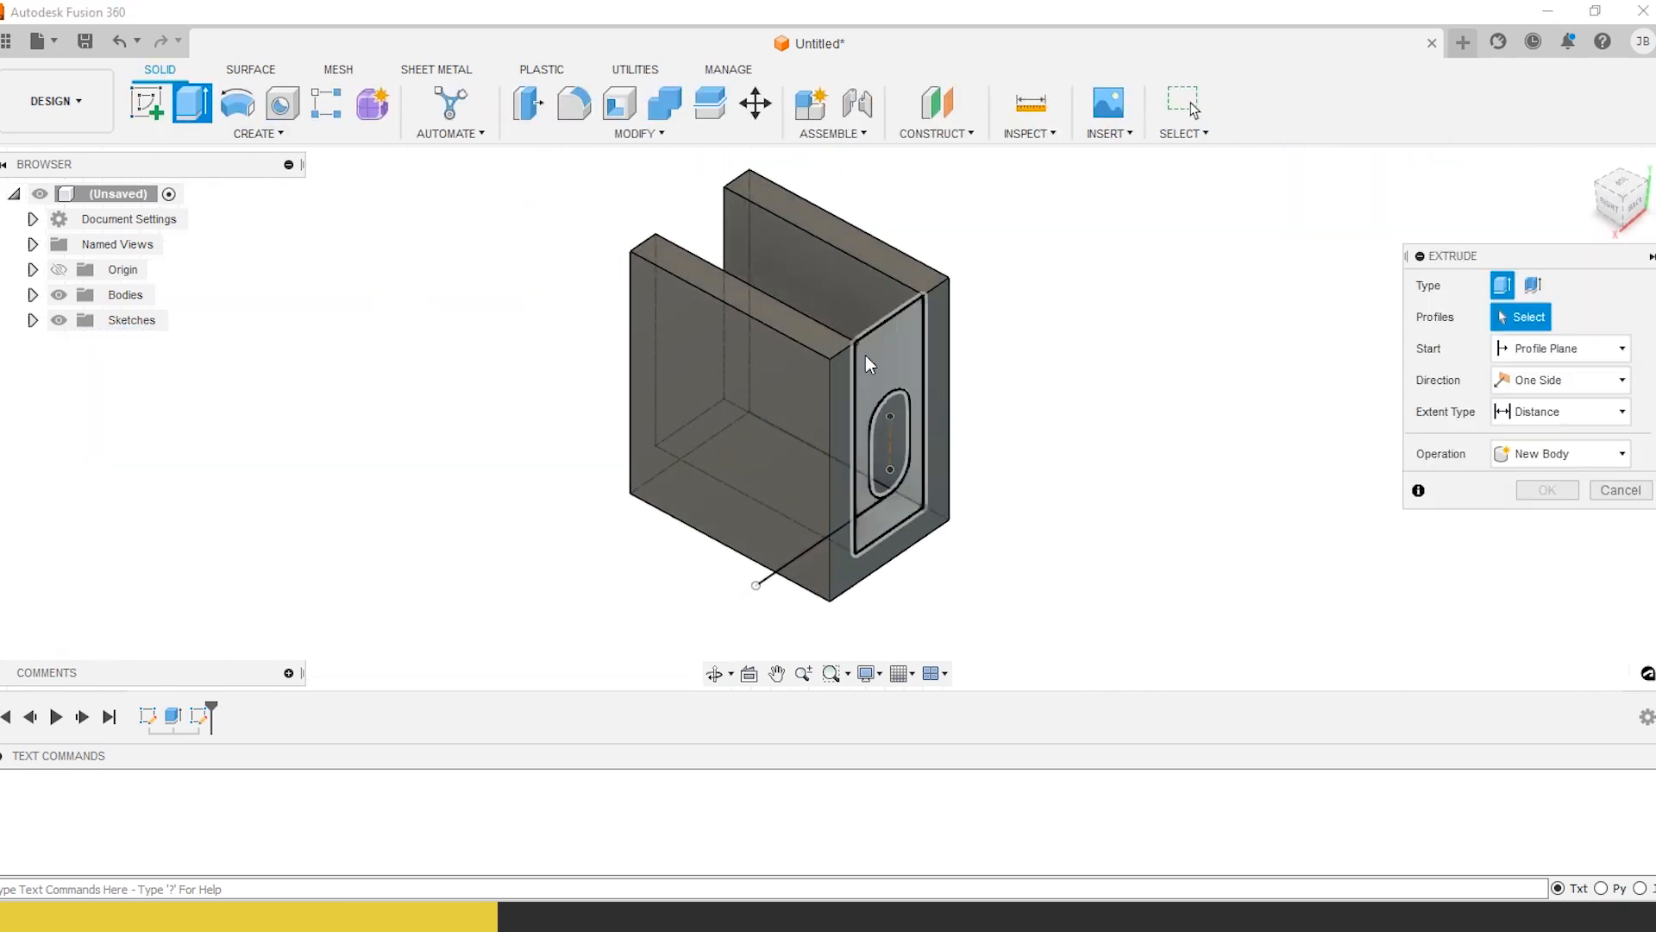
{"action": "left_click", "coordinate": [890, 354]}
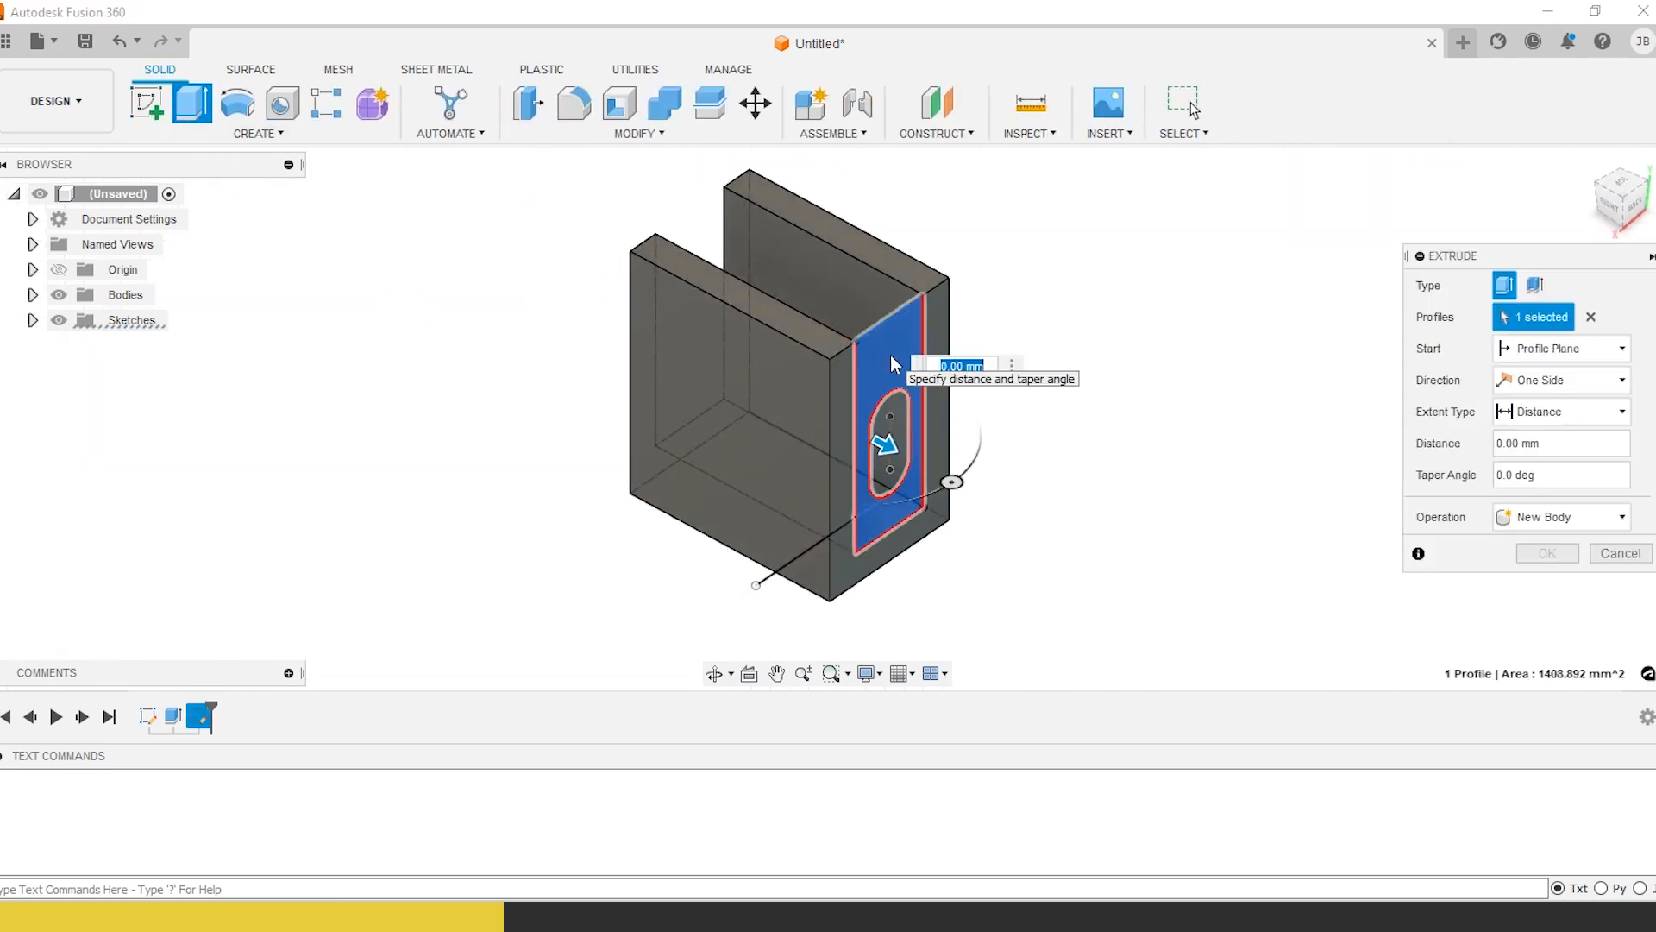
{"action": "type", "text": "30"}
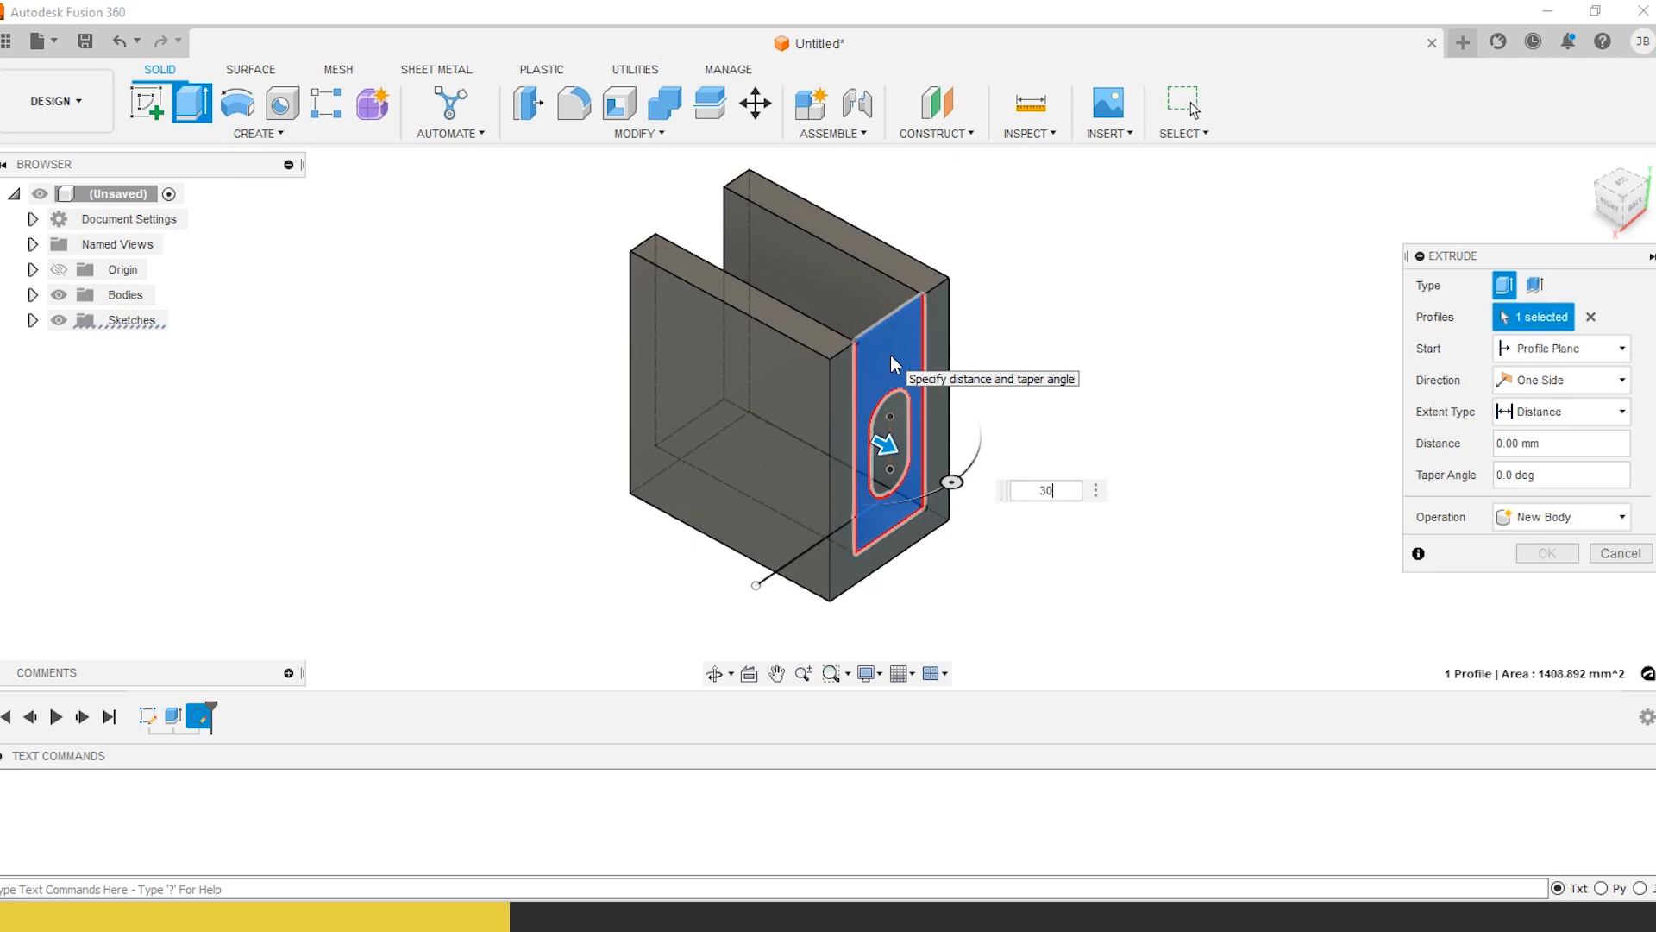
{"action": "key", "text": "BackSpace"}
{"action": "key", "text": "BackSpace"}
{"action": "type", "text": "-30"}
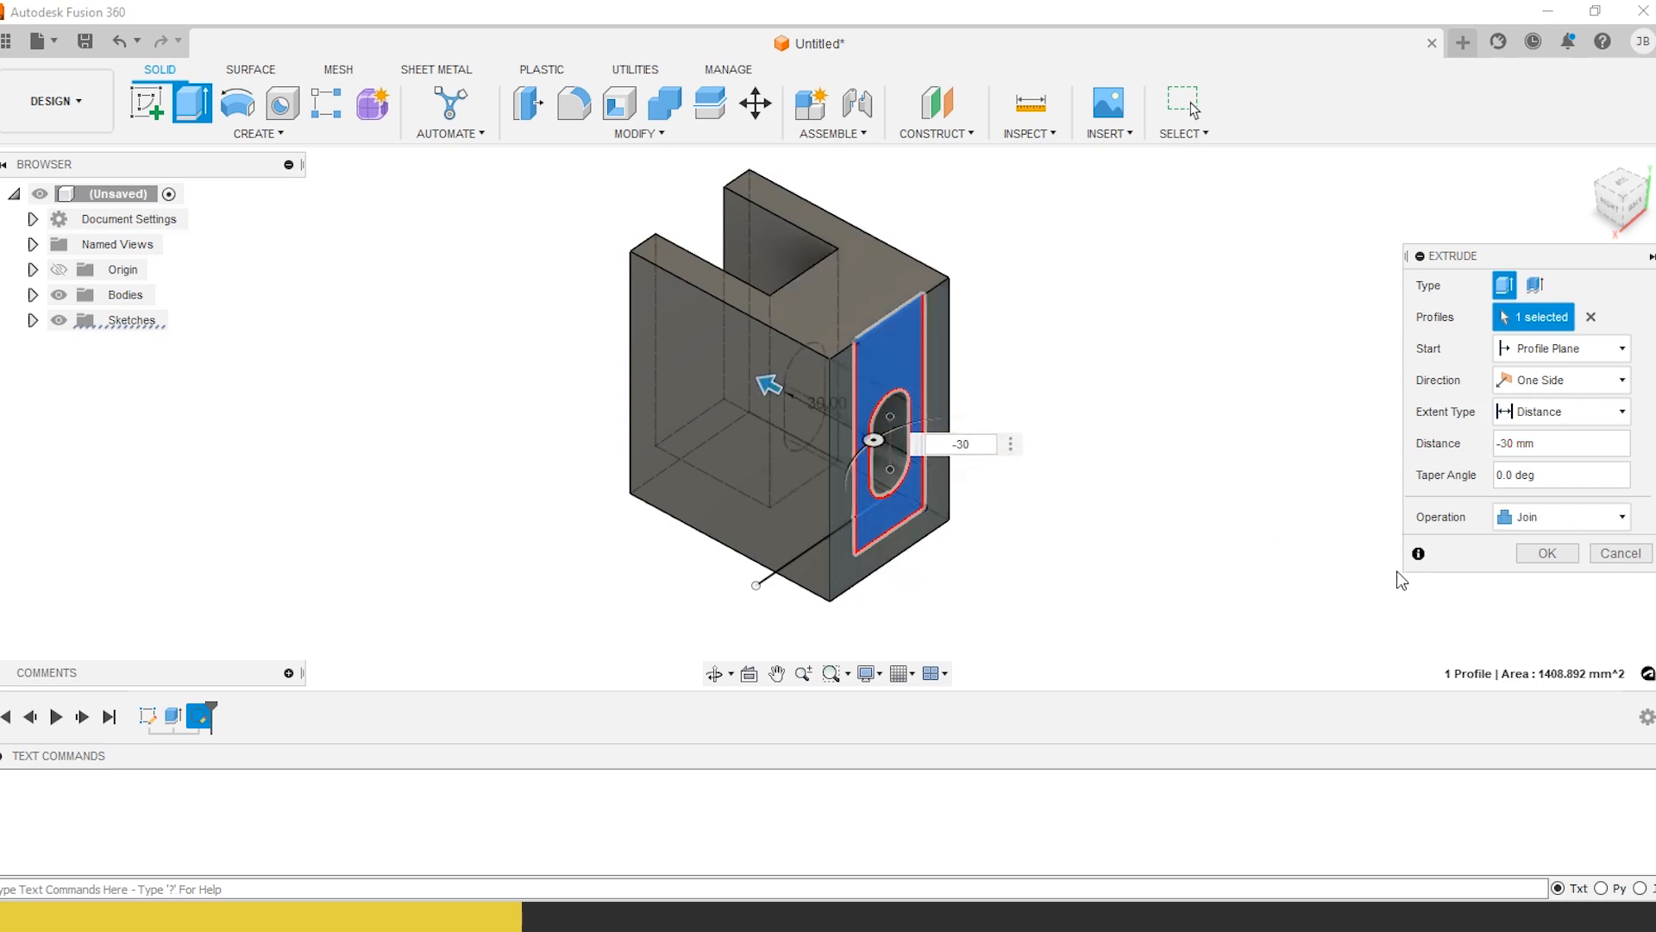
{"action": "left_click", "coordinate": [1565, 553]}
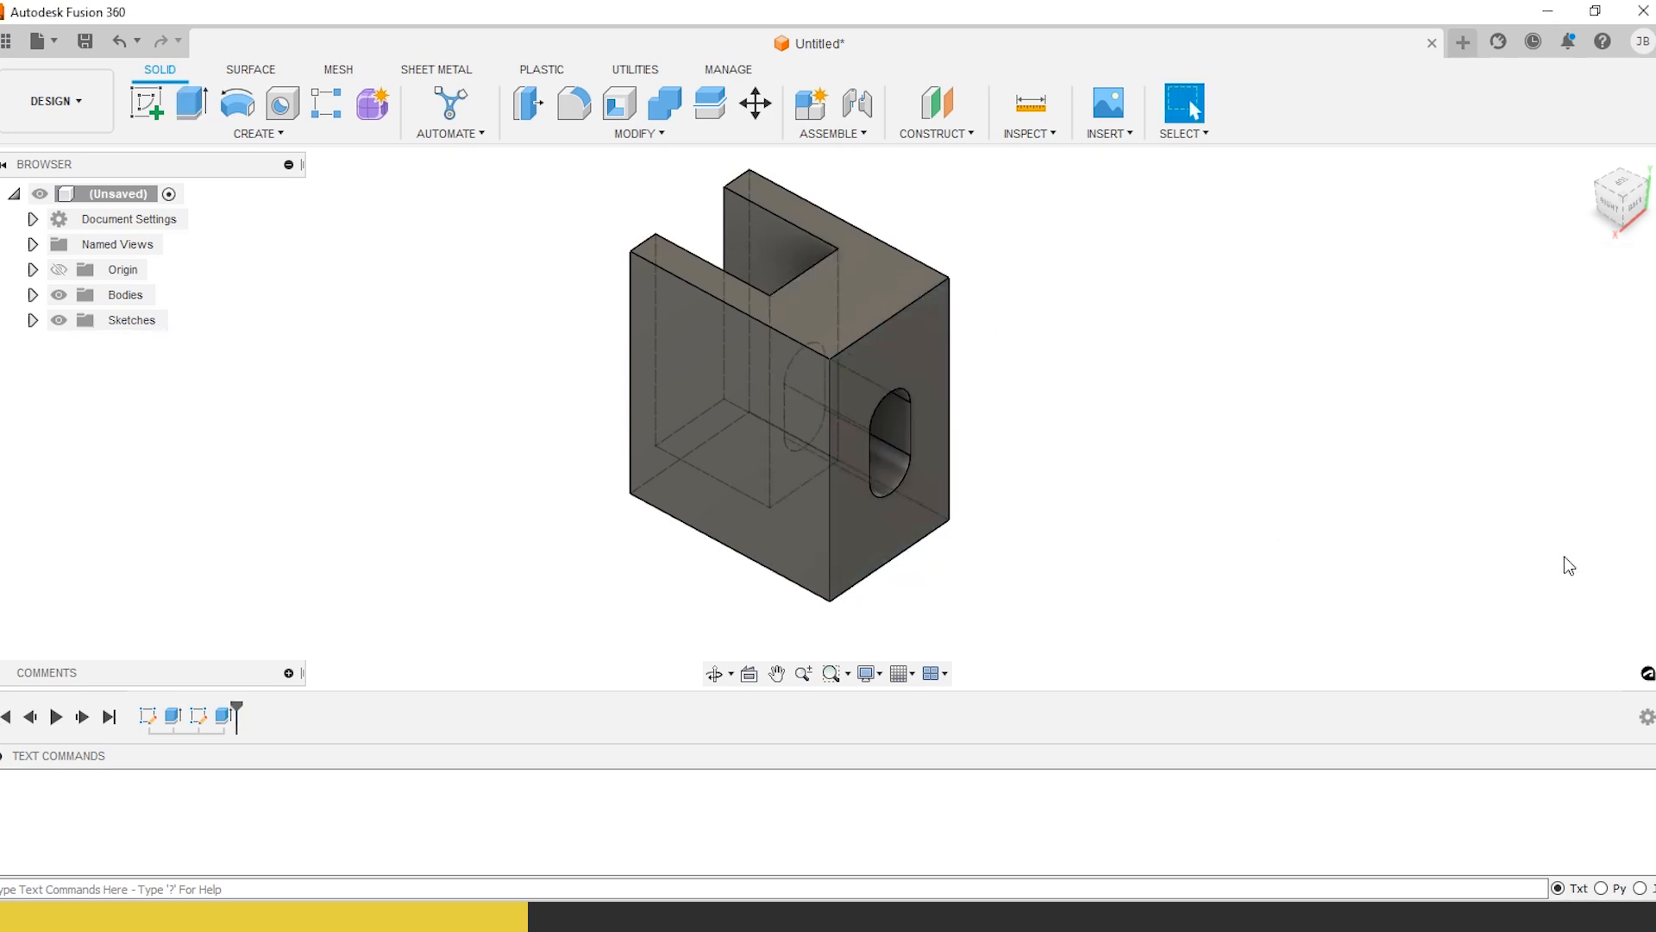
Sketch a center-to-center slot about 20 mm wide on the body's bottom face, running inward from the midpoint of the slotted wall's outer edge
{"action": "middle_click_drag", "start_coordinate": [1184, 449], "coordinate": [1193, 204], "text": "shift"}
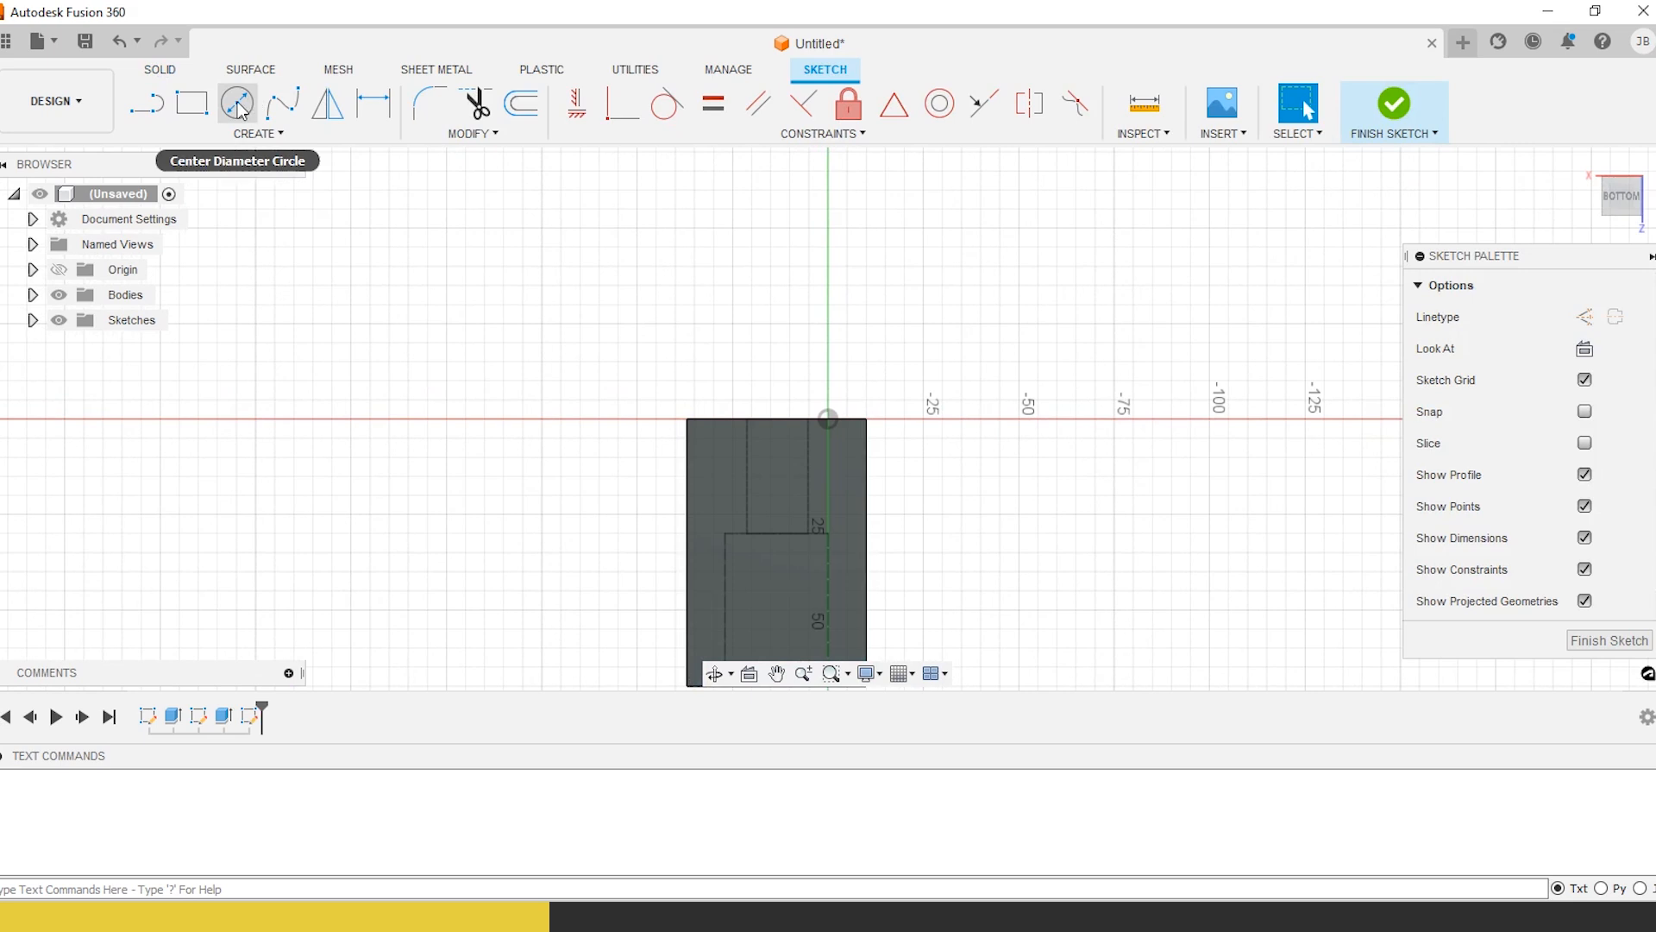
{"action": "left_click", "coordinate": [276, 134]}
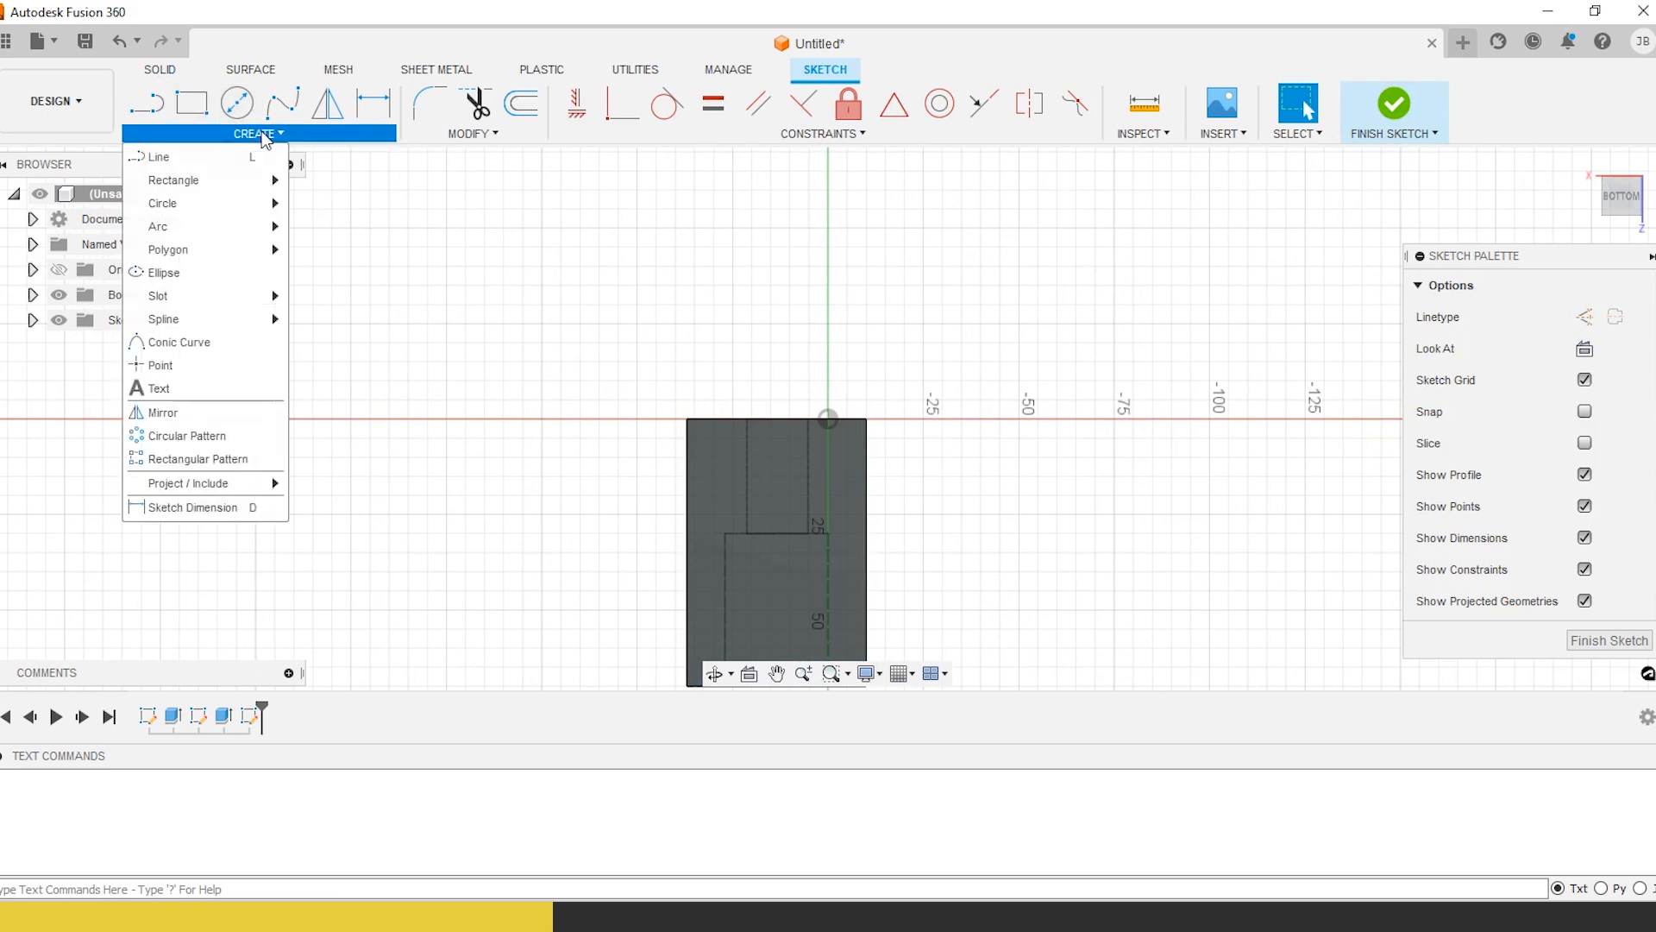
{"action": "mouse_move", "coordinate": [207, 250]}
{"action": "mouse_move", "coordinate": [233, 300]}
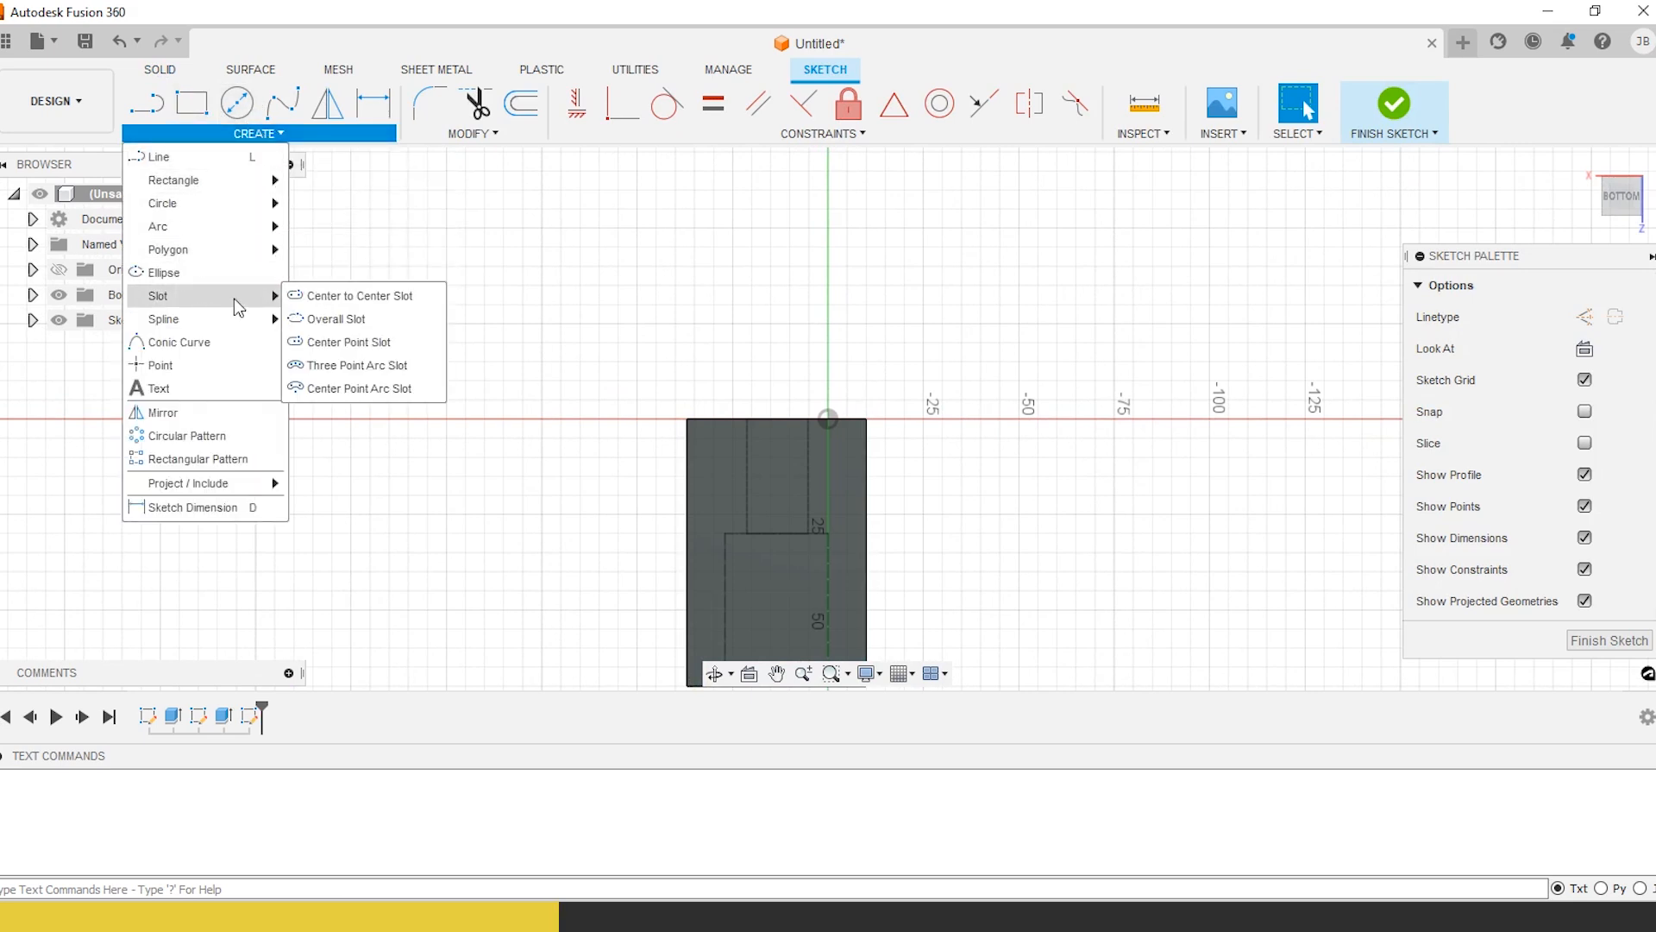
{"action": "left_click", "coordinate": [328, 301]}
{"action": "left_click", "coordinate": [778, 419]}
{"action": "left_click", "coordinate": [775, 490]}
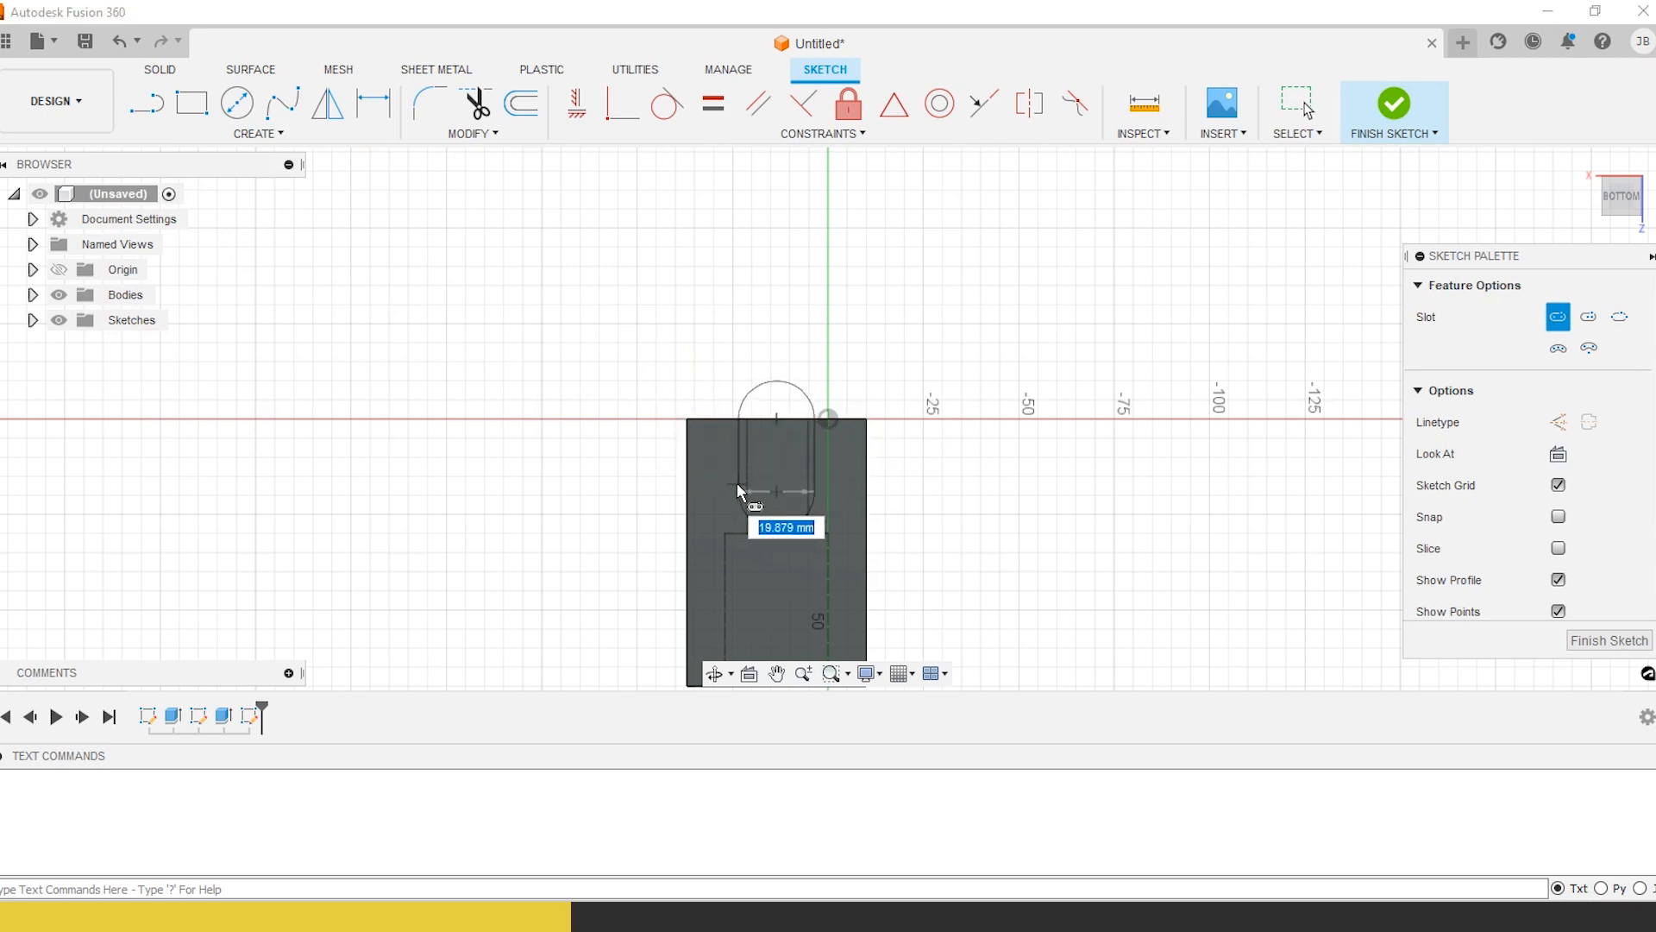
{"action": "left_click", "coordinate": [737, 488]}
{"action": "key", "text": "Escape"}
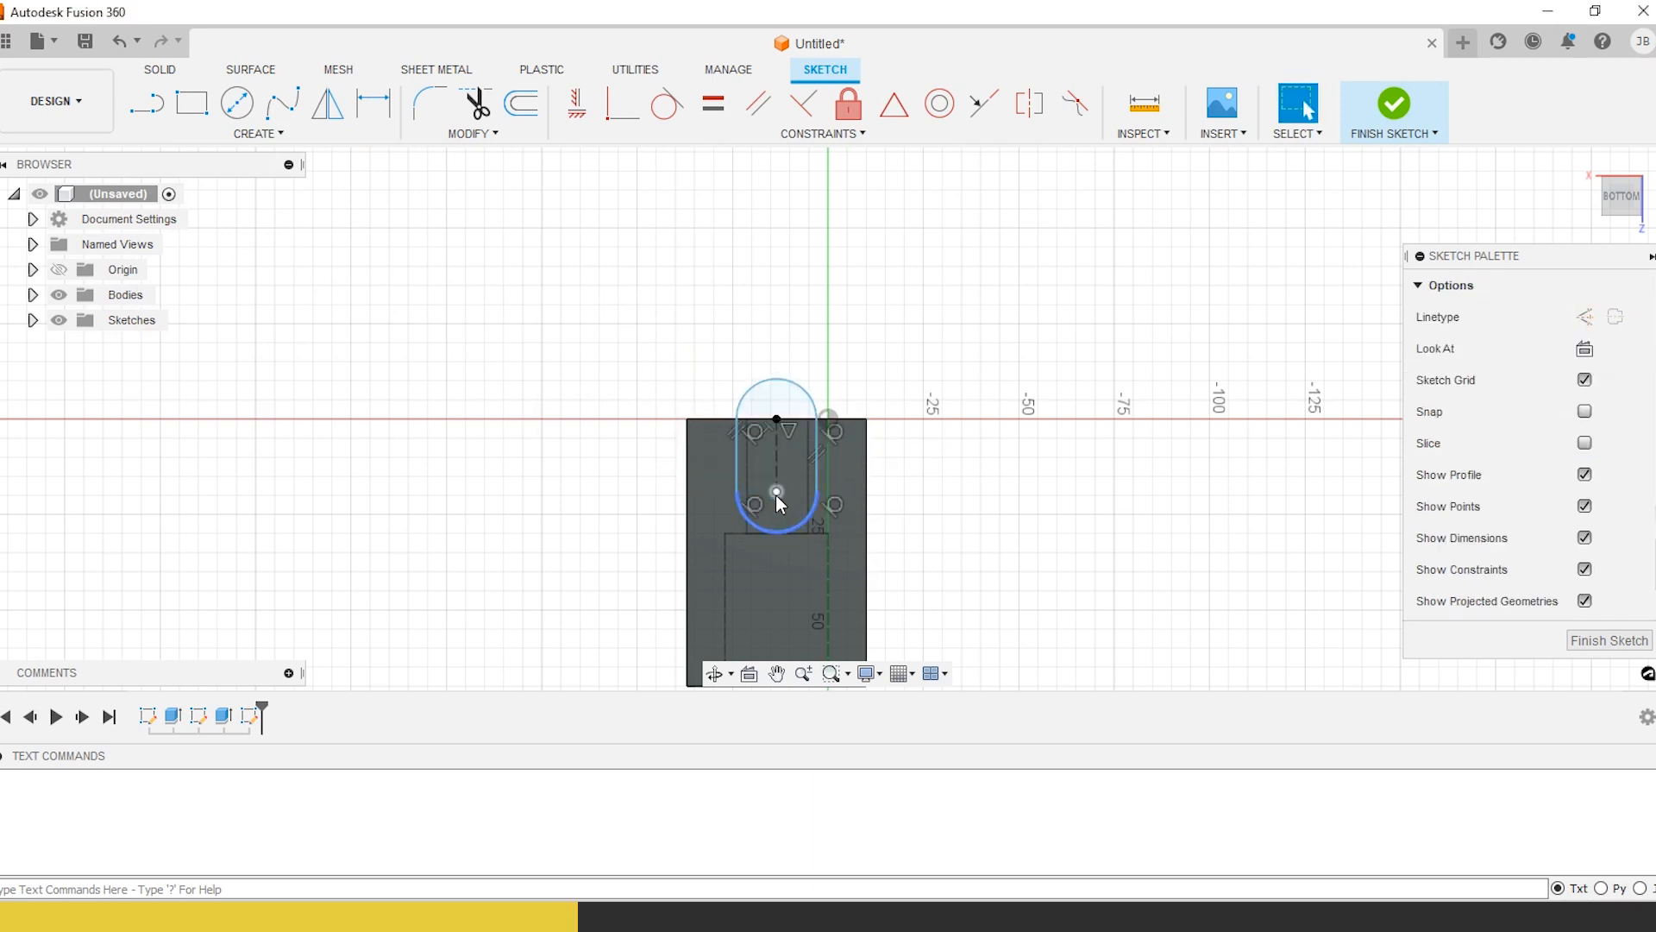
Finish the sketch and cut its slot area inside the bottom face through the whole body, with extent All and the direction flipped
{"action": "left_click", "coordinate": [1394, 103]}
{"action": "left_click", "coordinate": [192, 104]}
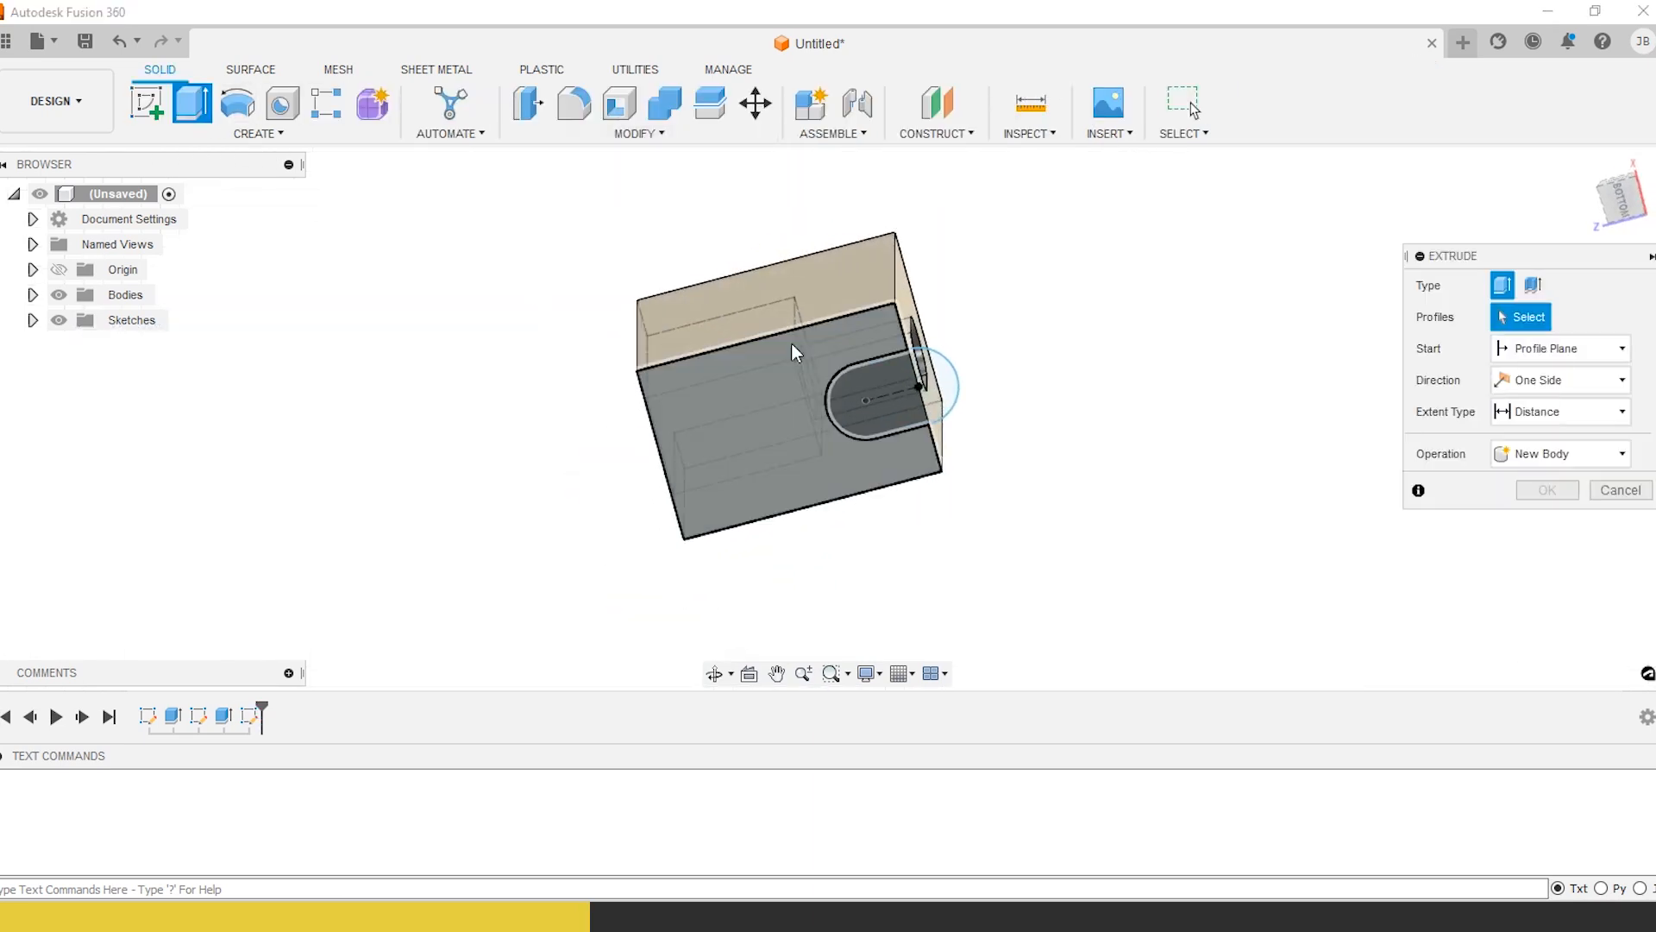
{"action": "left_click", "coordinate": [889, 408]}
{"action": "left_click", "coordinate": [1565, 411]}
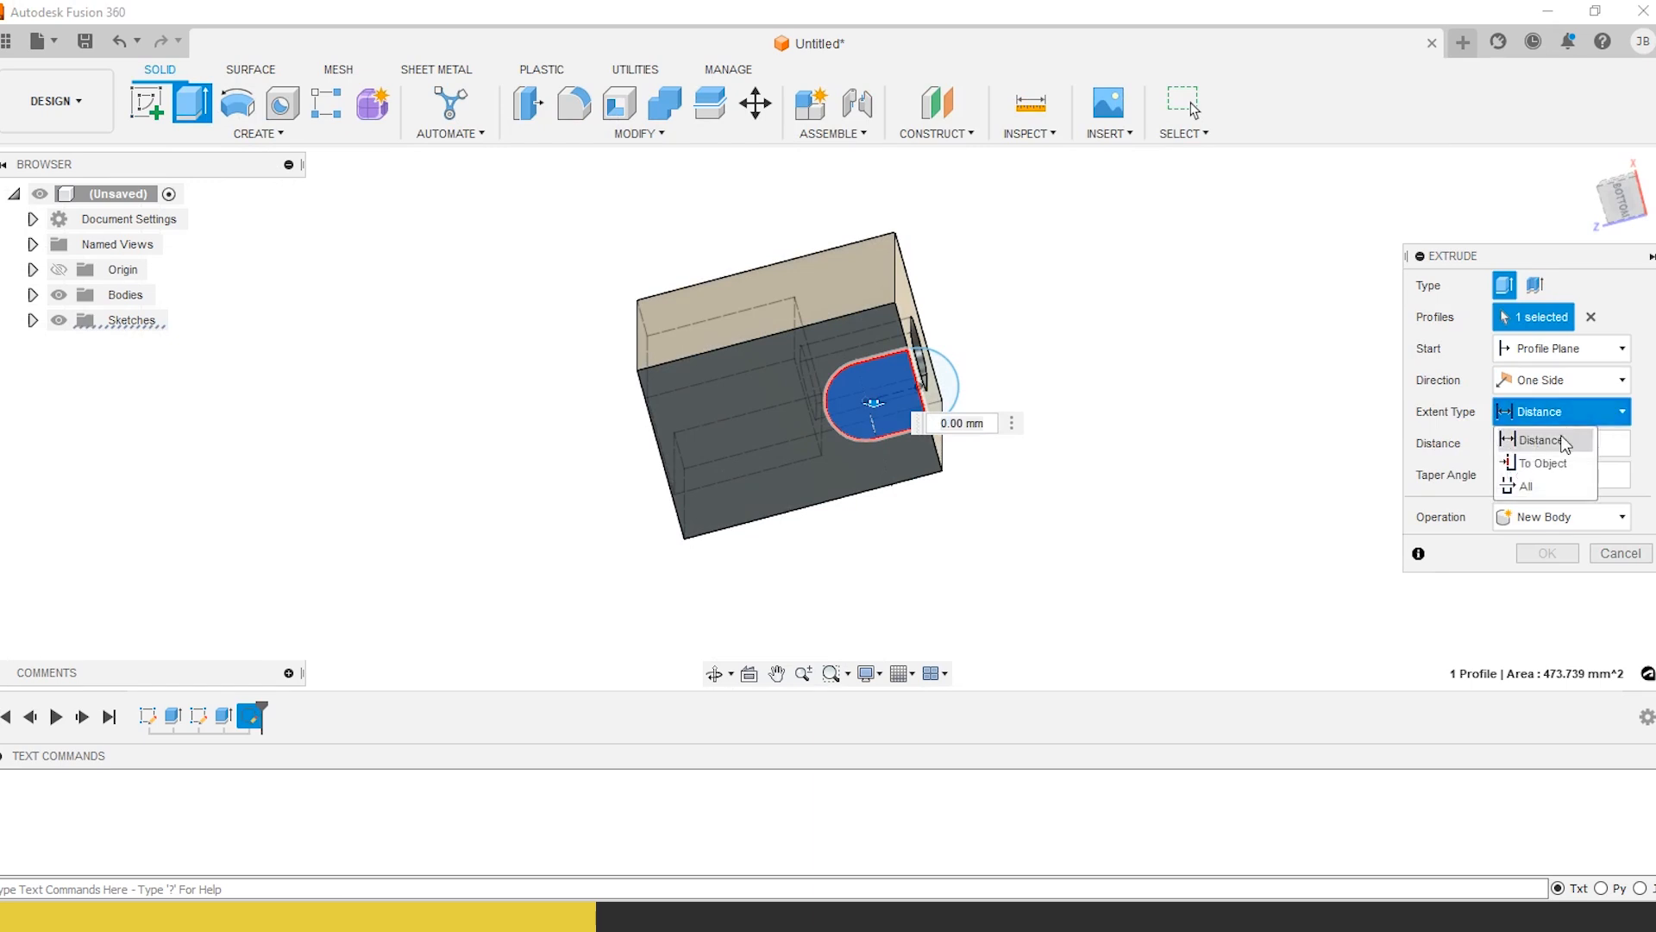
{"action": "left_click", "coordinate": [1527, 484]}
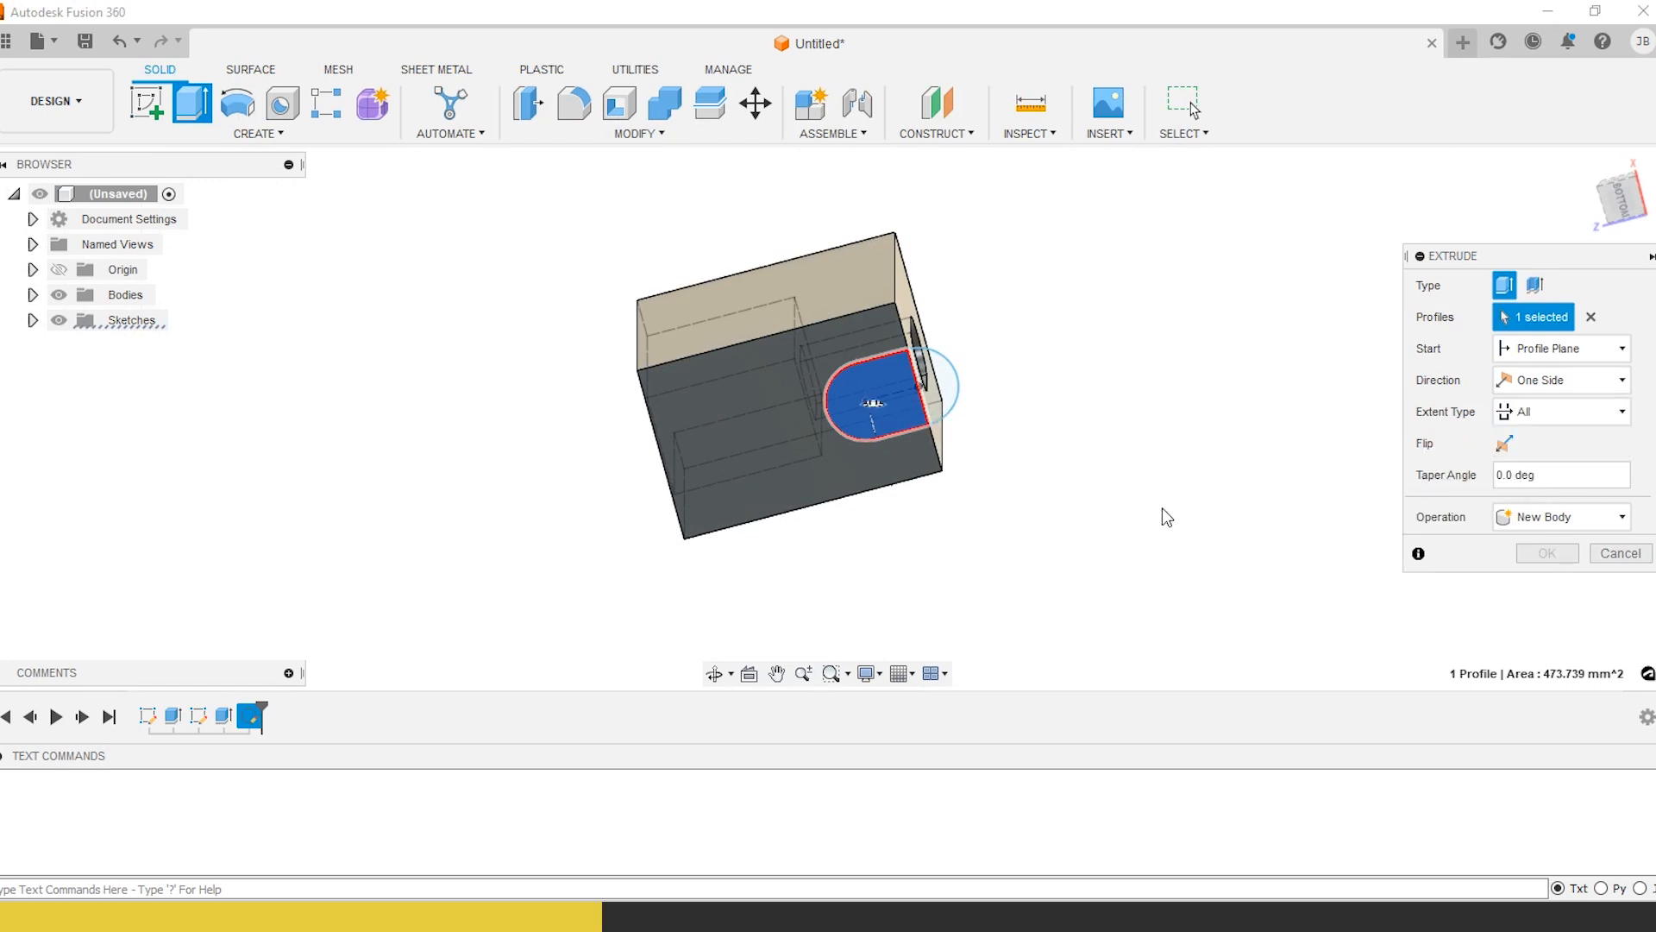
{"action": "left_click", "coordinate": [1505, 446]}
{"action": "left_click", "coordinate": [1536, 582]}
Sketch a rectangle 30 mm wide and 80 mm high on the slotted end face, extending outward from the body's side edge
{"action": "middle_click_drag", "start_coordinate": [1128, 427], "coordinate": [826, 205], "text": "shift"}
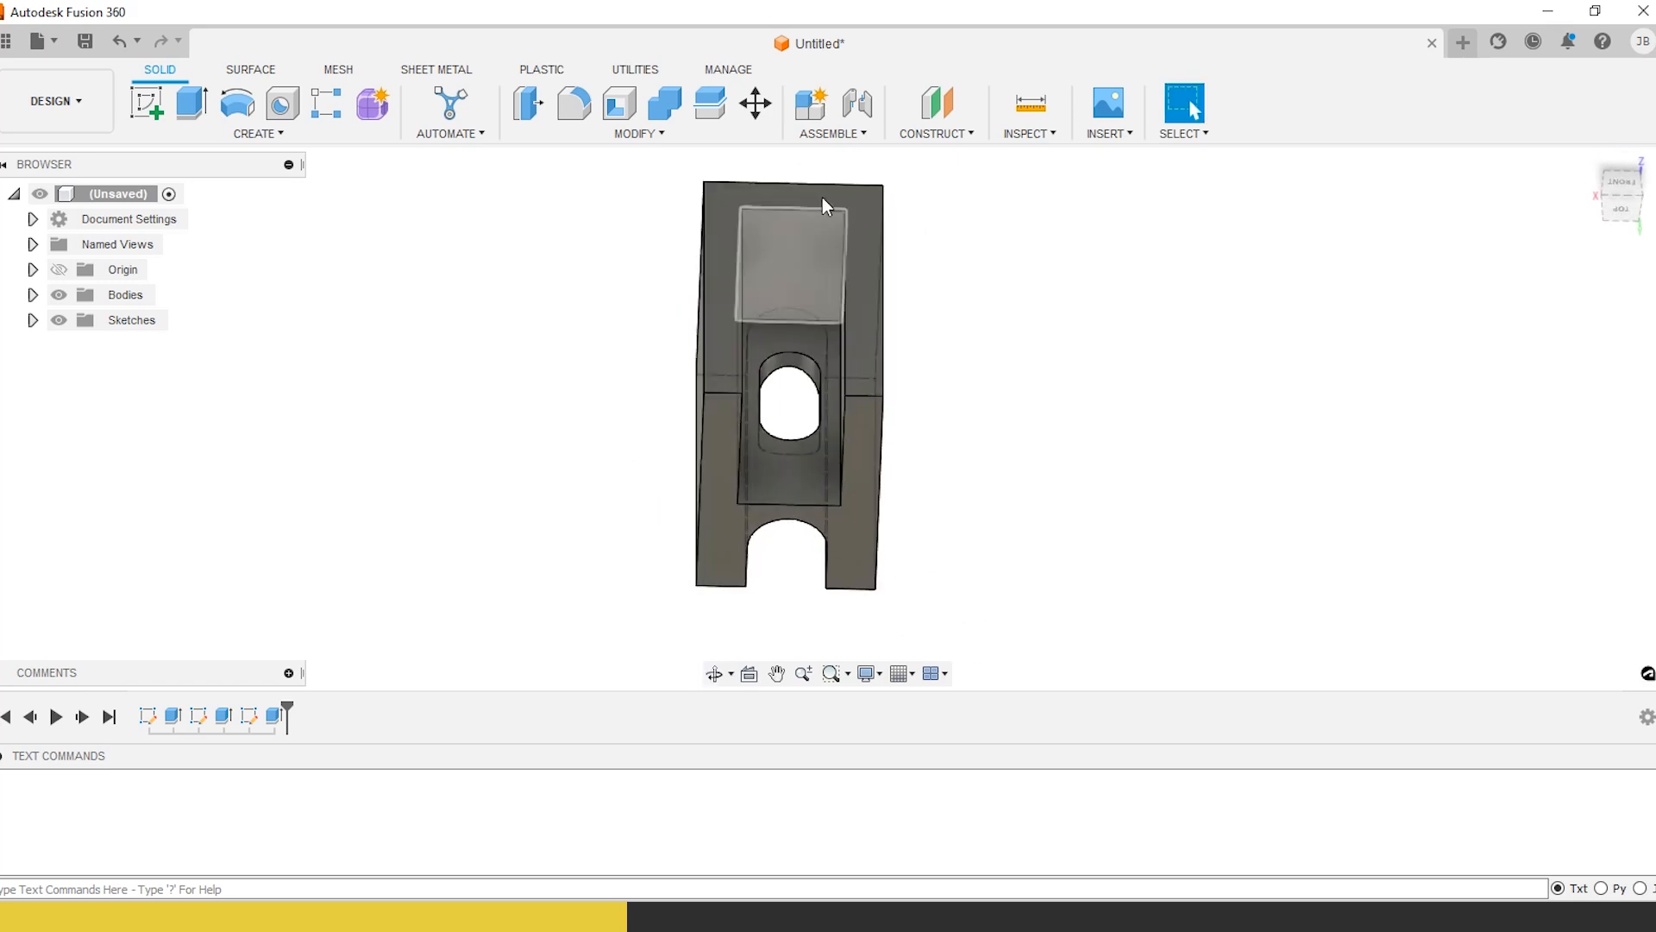
{"action": "middle_click_drag", "start_coordinate": [742, 373], "coordinate": [871, 483], "text": "shift"}
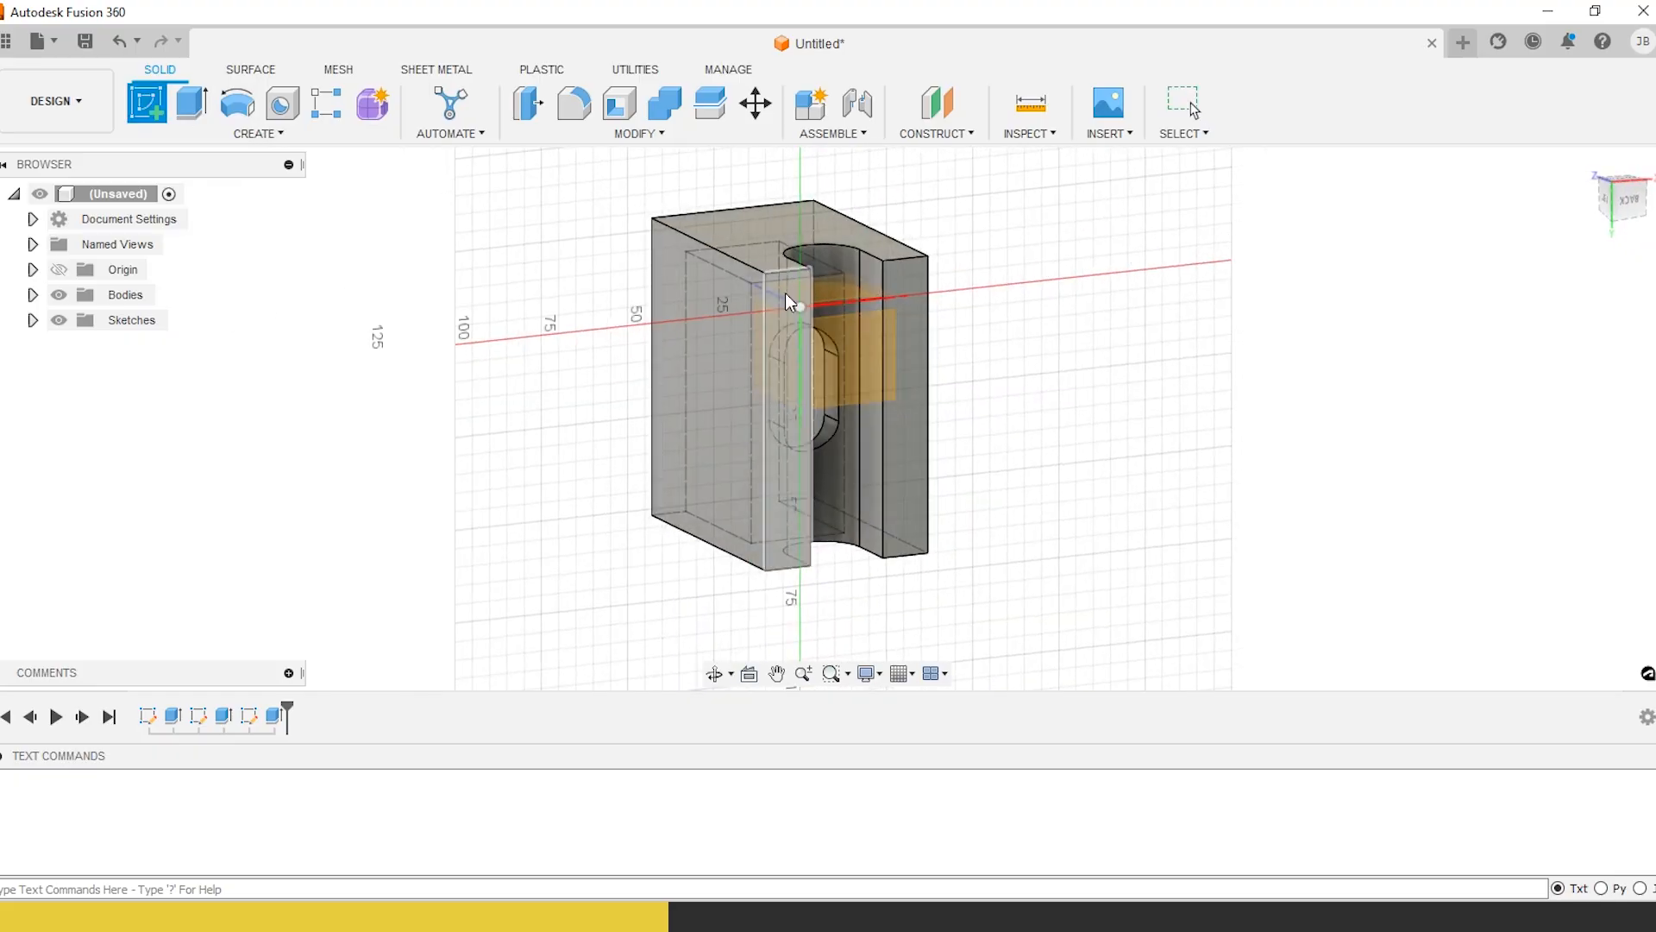
{"action": "left_click", "coordinate": [786, 295]}
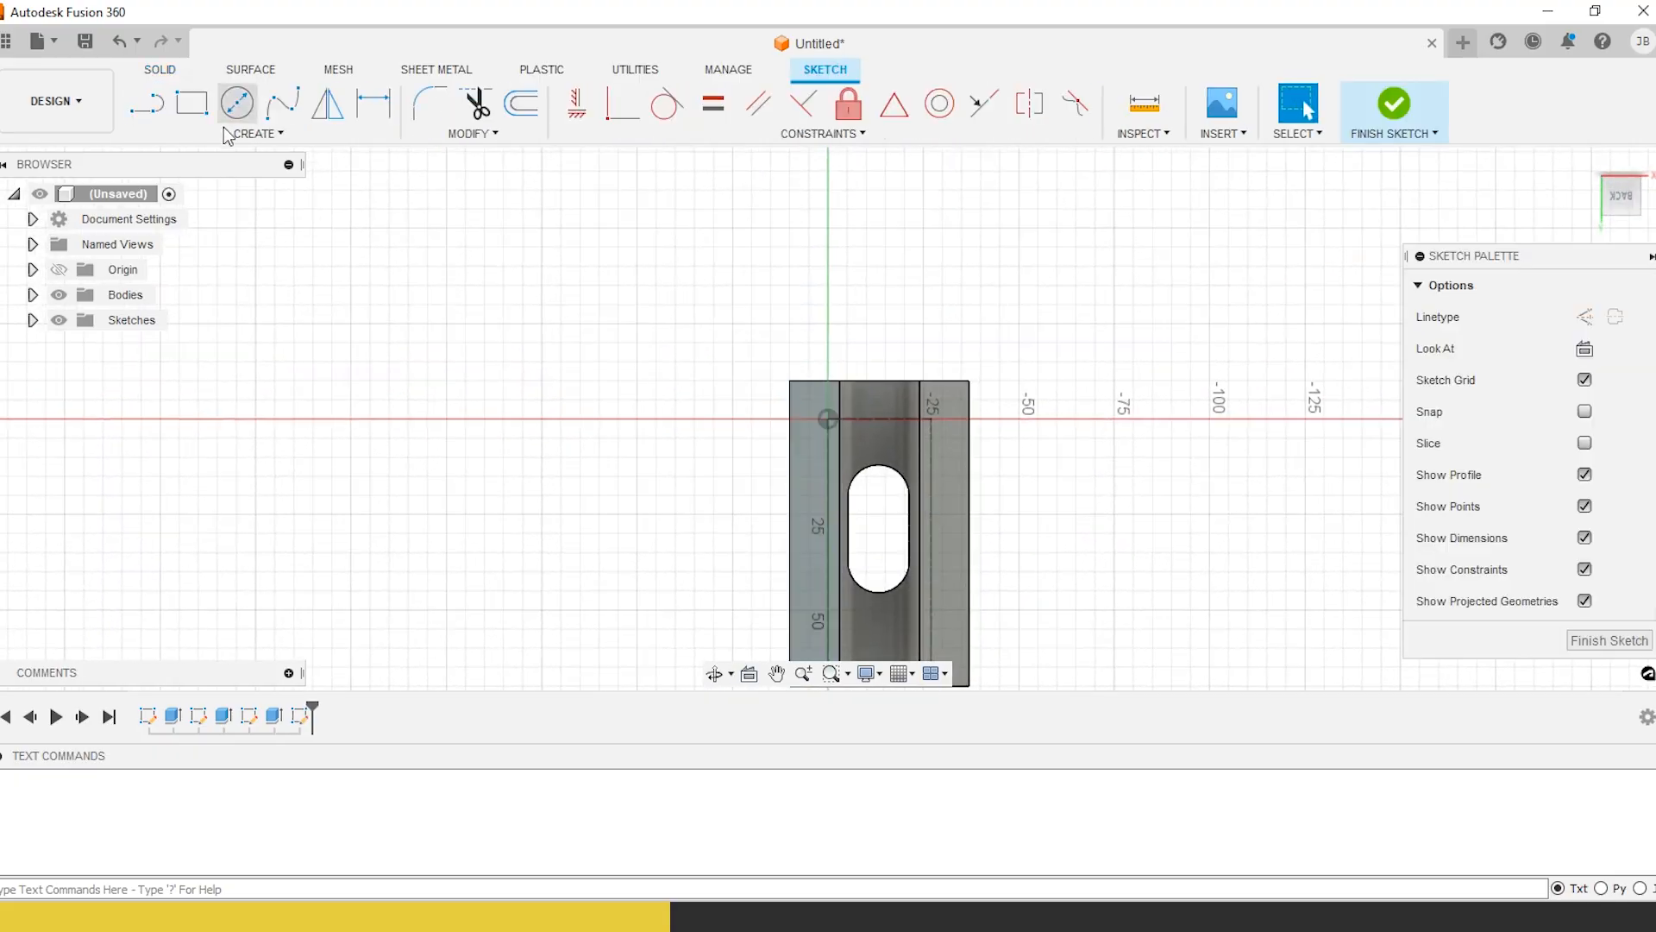
{"action": "left_click", "coordinate": [205, 106]}
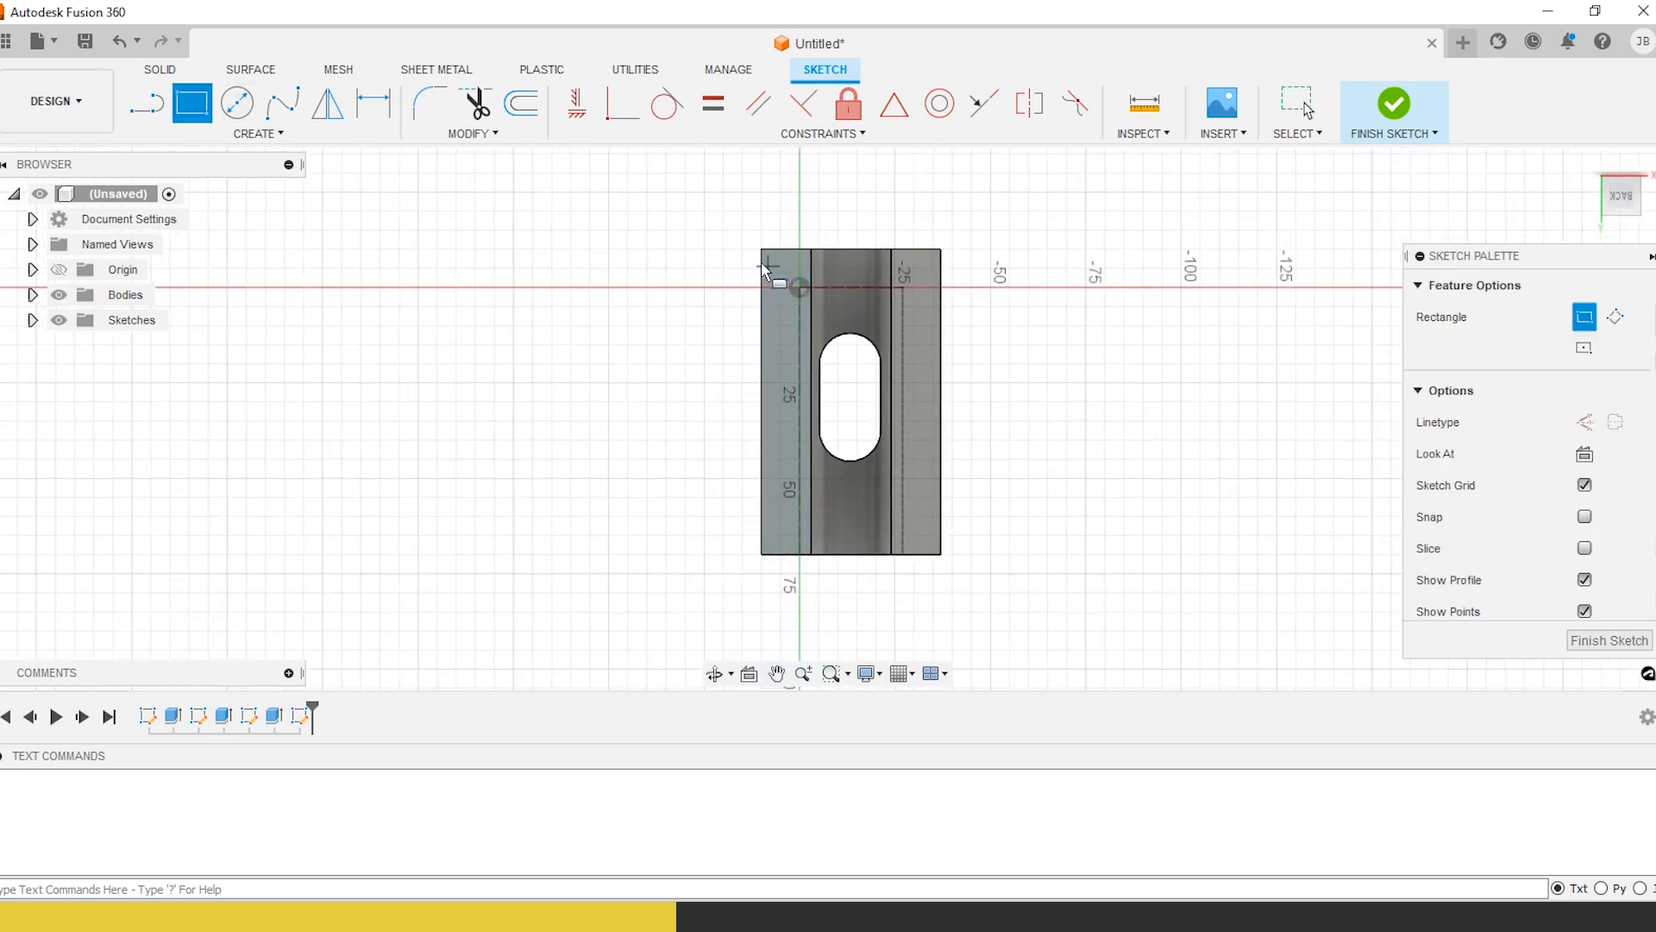
{"action": "left_click", "coordinate": [755, 253]}
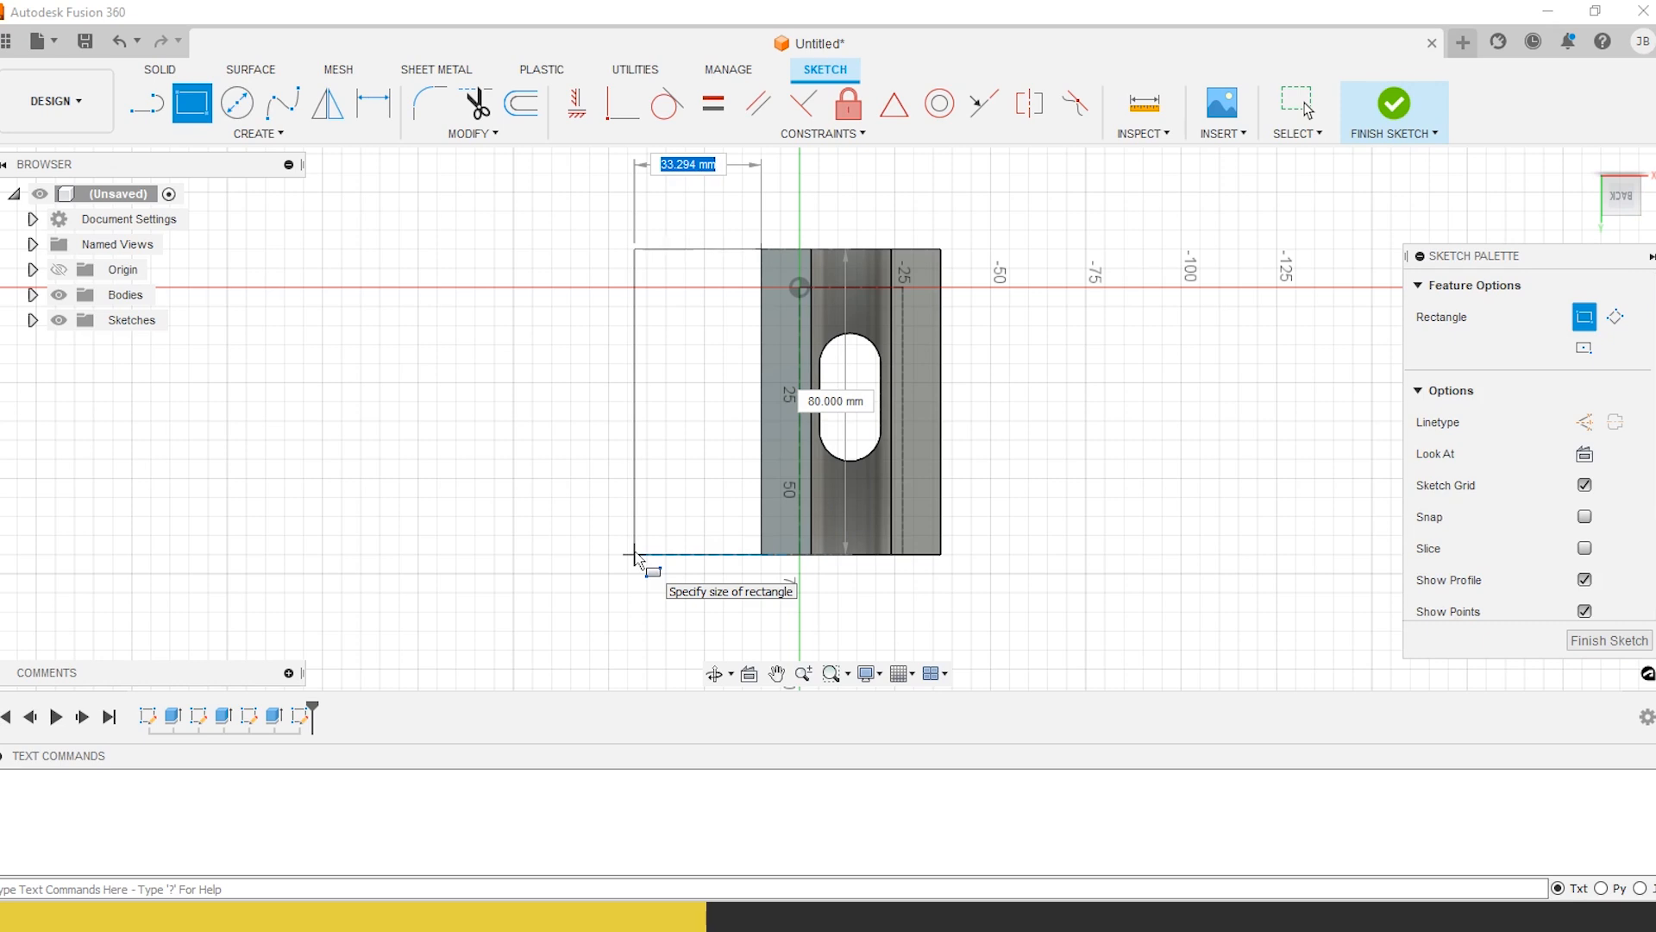
{"action": "type", "text": "30"}
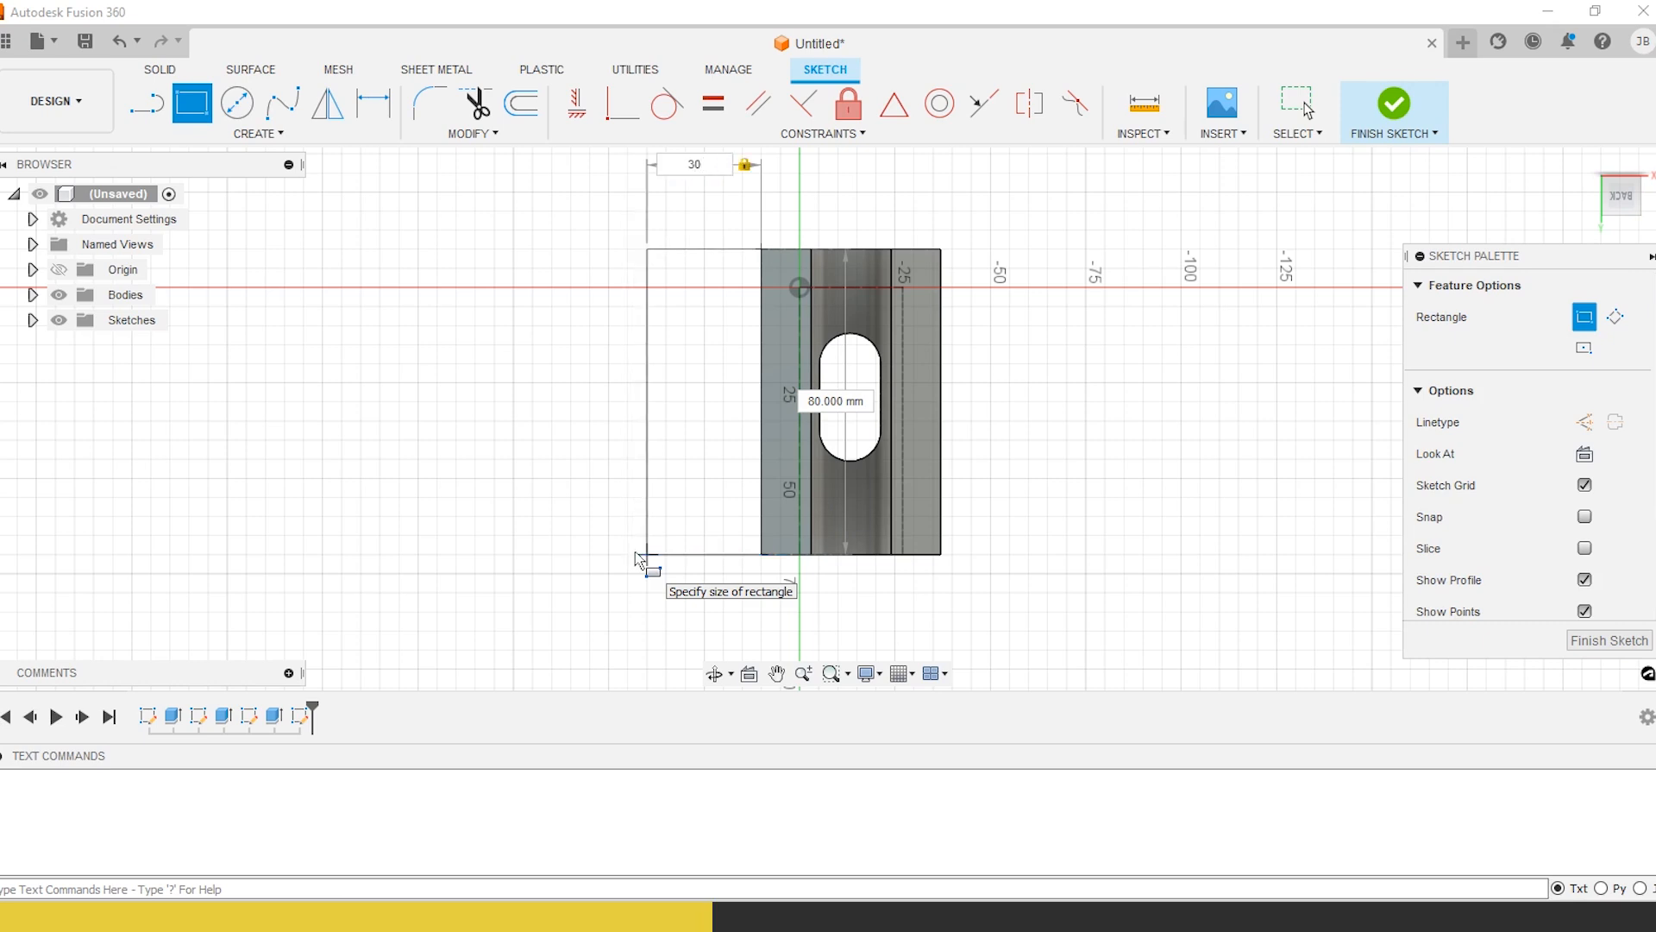
{"action": "key", "text": "Return"}
Add a 5 mm diameter circle at about mid-width near the rectangle's upper edge and finish the sketch
{"action": "key", "text": "c"}
{"action": "left_click", "coordinate": [705, 311]}
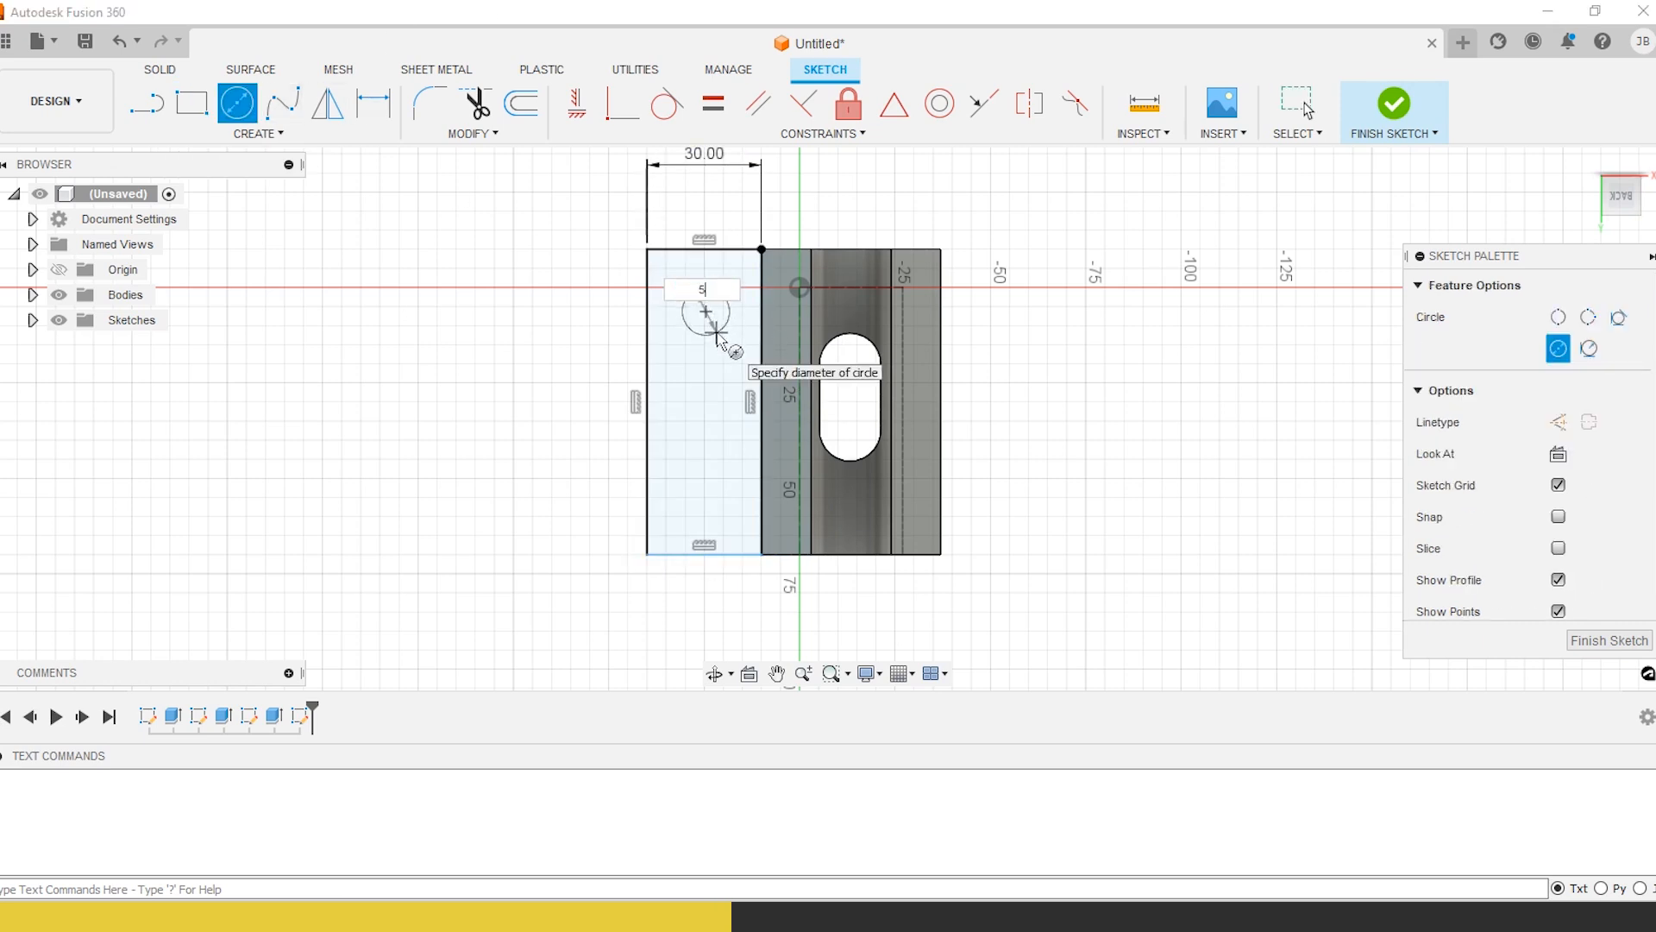
{"action": "type", "text": "5"}
{"action": "key", "text": "Return"}
{"action": "left_click", "coordinate": [1378, 111]}
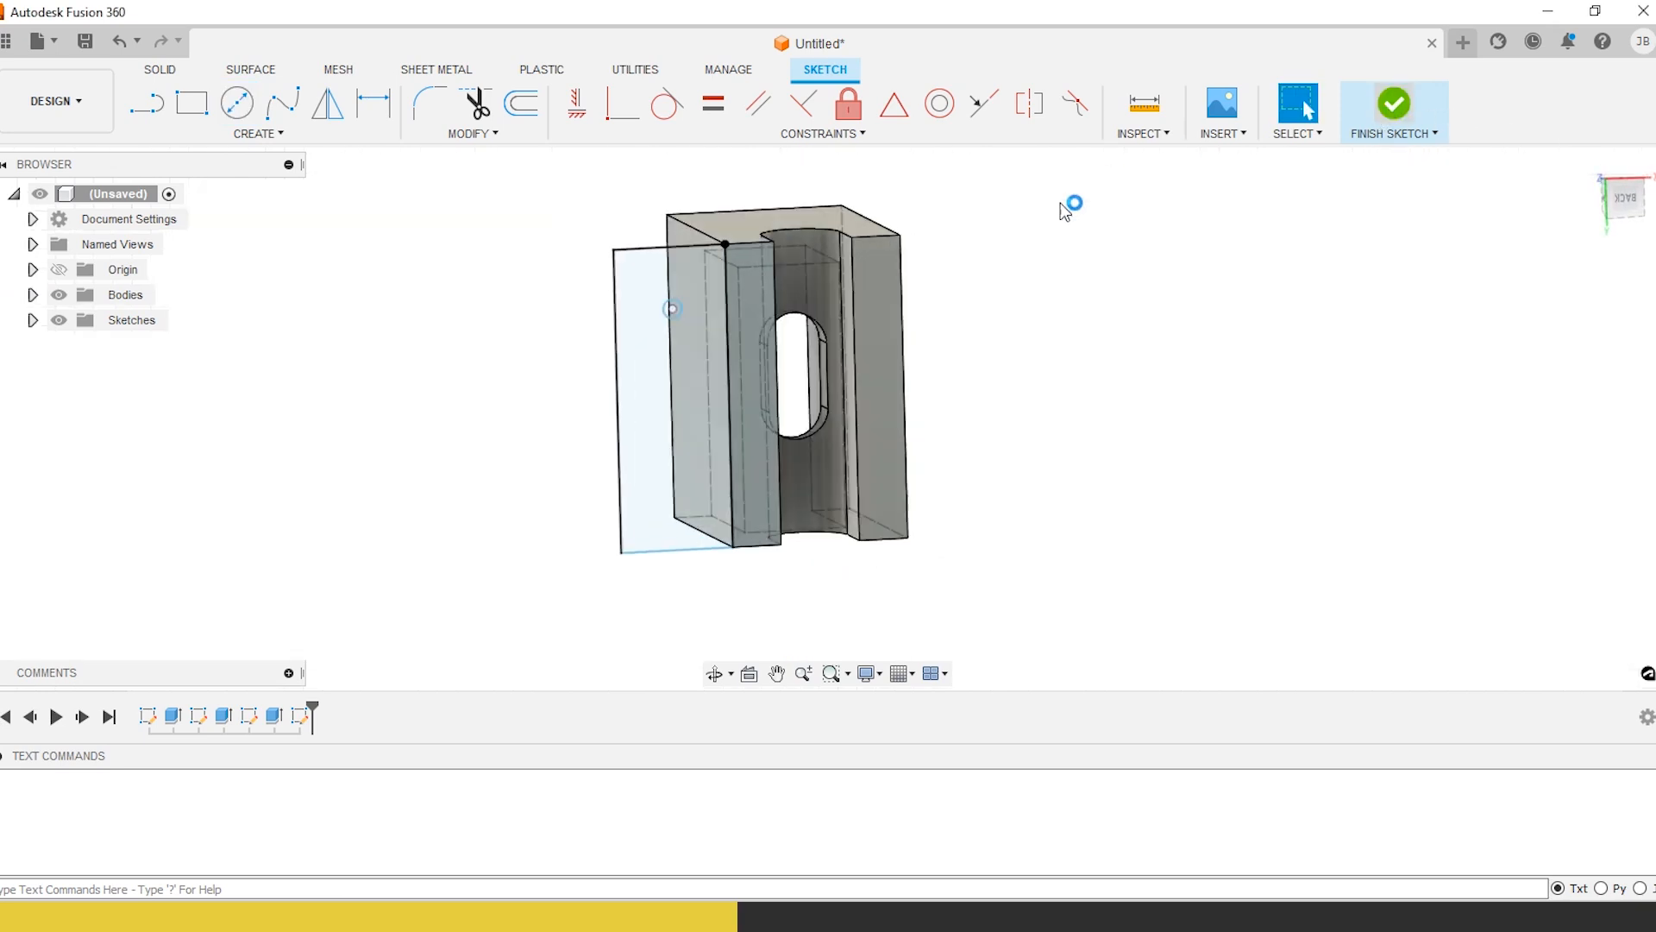
Extrude the rectangle around the circle by -10 mm toward the body, joined to it, to form a side flange with a hole
{"action": "mouse_move", "coordinate": [846, 242]}
{"action": "middle_mouse_down", "text": "shift"}
{"action": "mouse_move", "coordinate": [1041, 279]}
{"action": "mouse_move", "coordinate": [1117, 226]}
{"action": "middle_mouse_up", "text": "shift"}
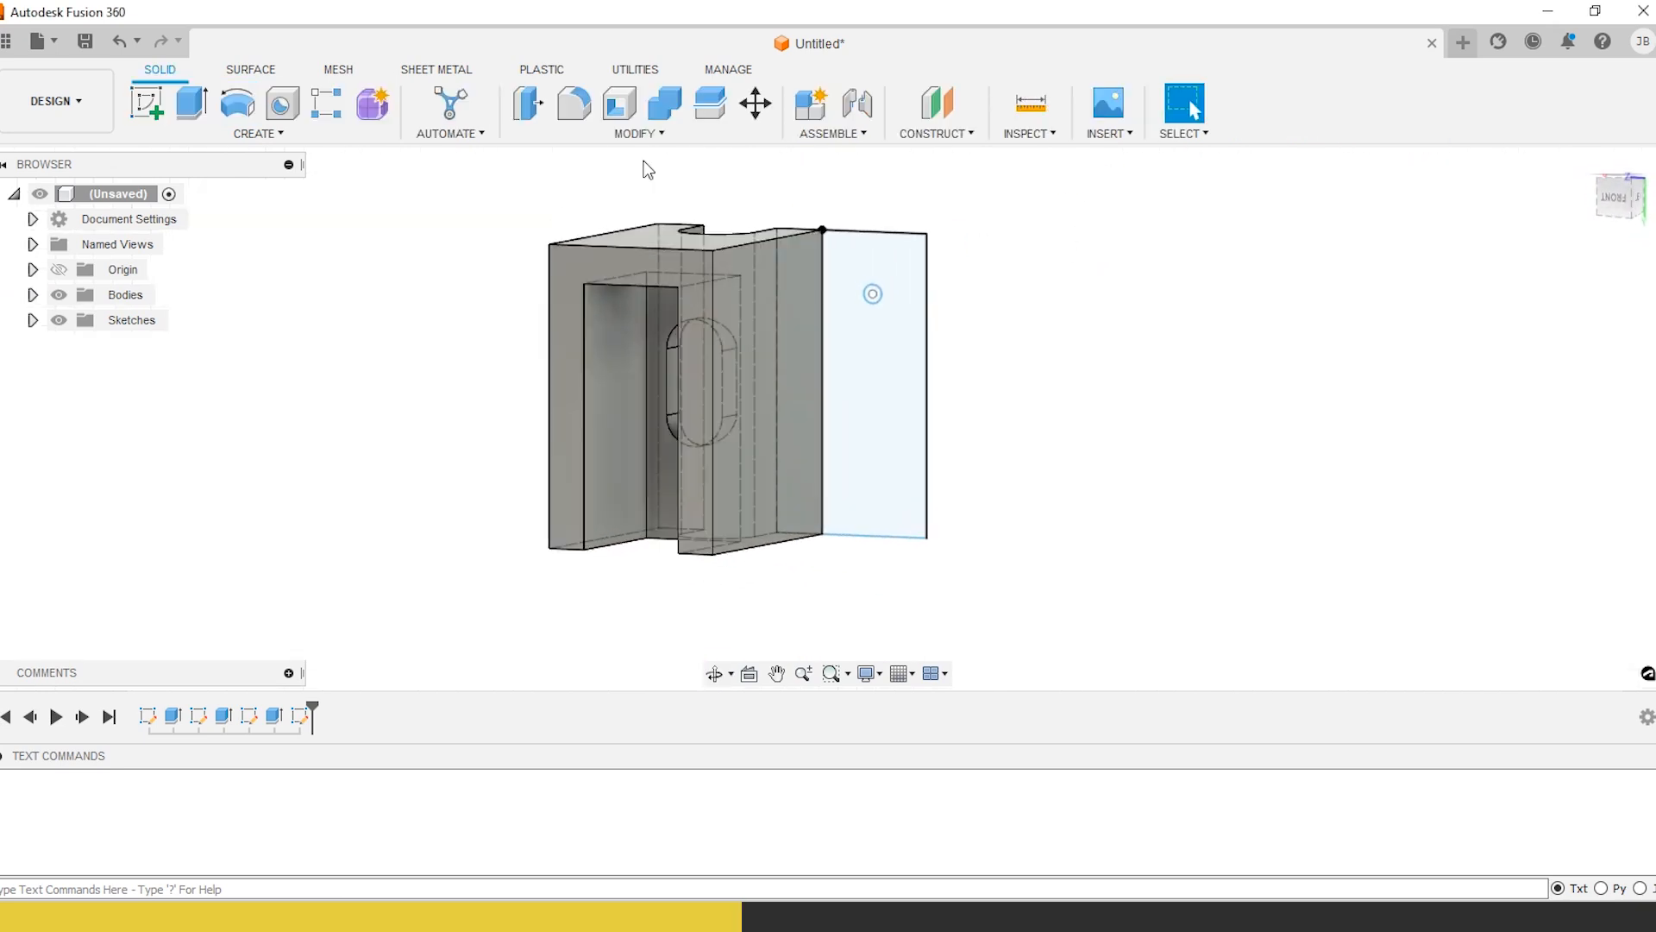
{"action": "left_click", "coordinate": [191, 102]}
{"action": "left_click", "coordinate": [889, 377]}
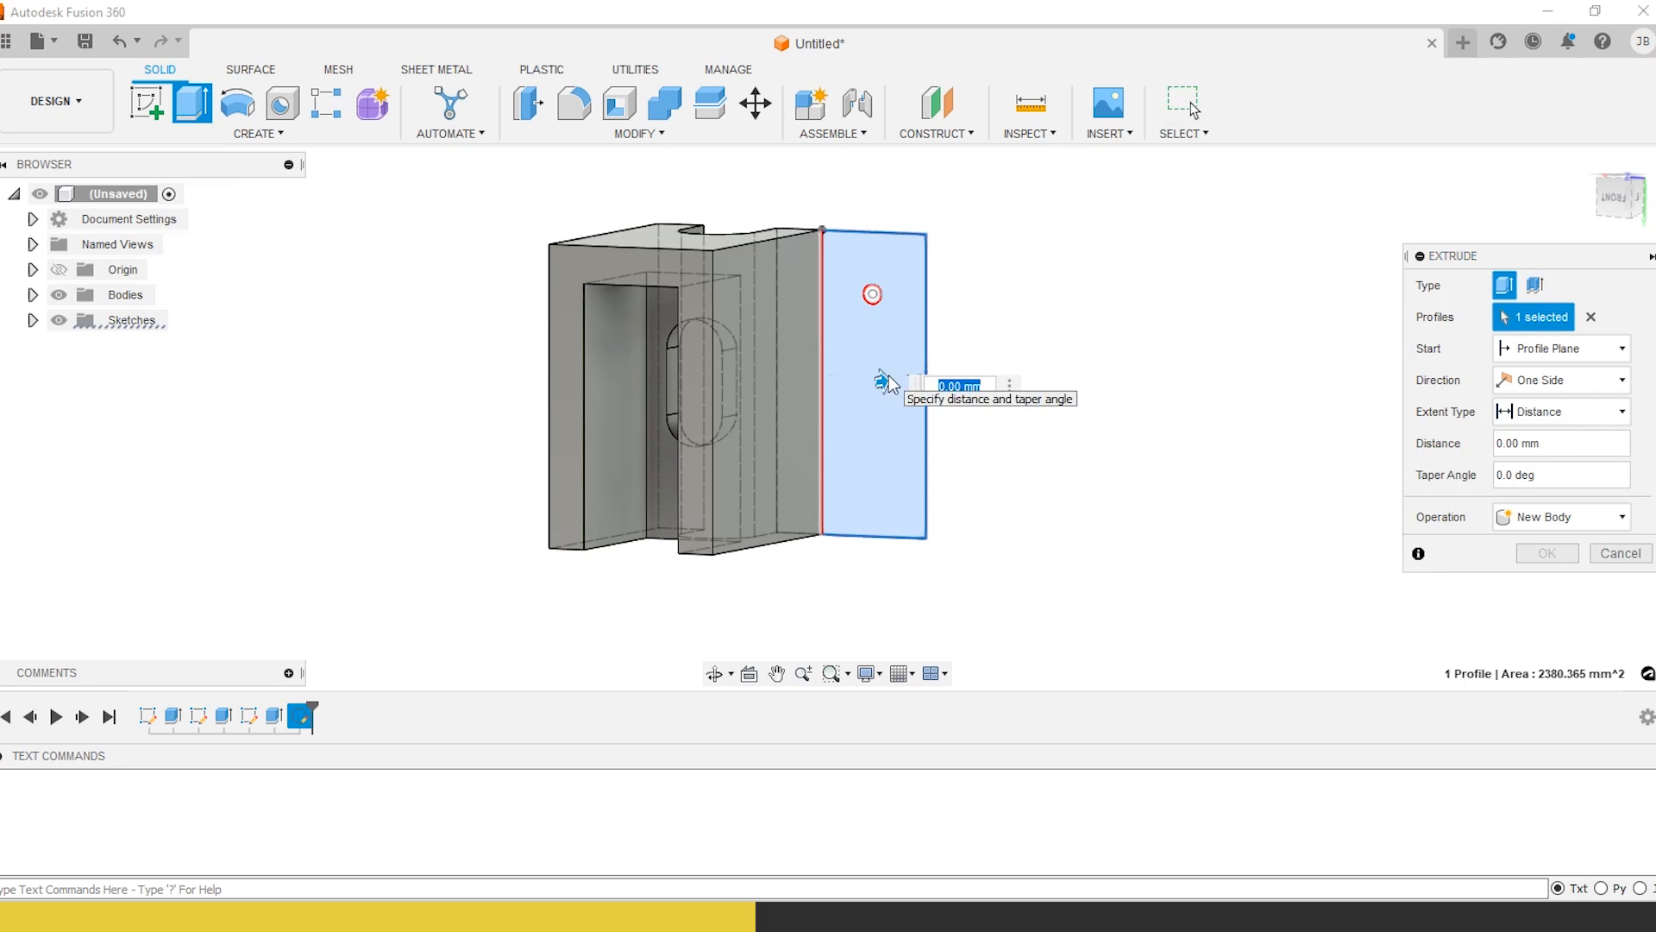
{"action": "type", "text": "10"}
{"action": "key", "text": "BackSpace"}
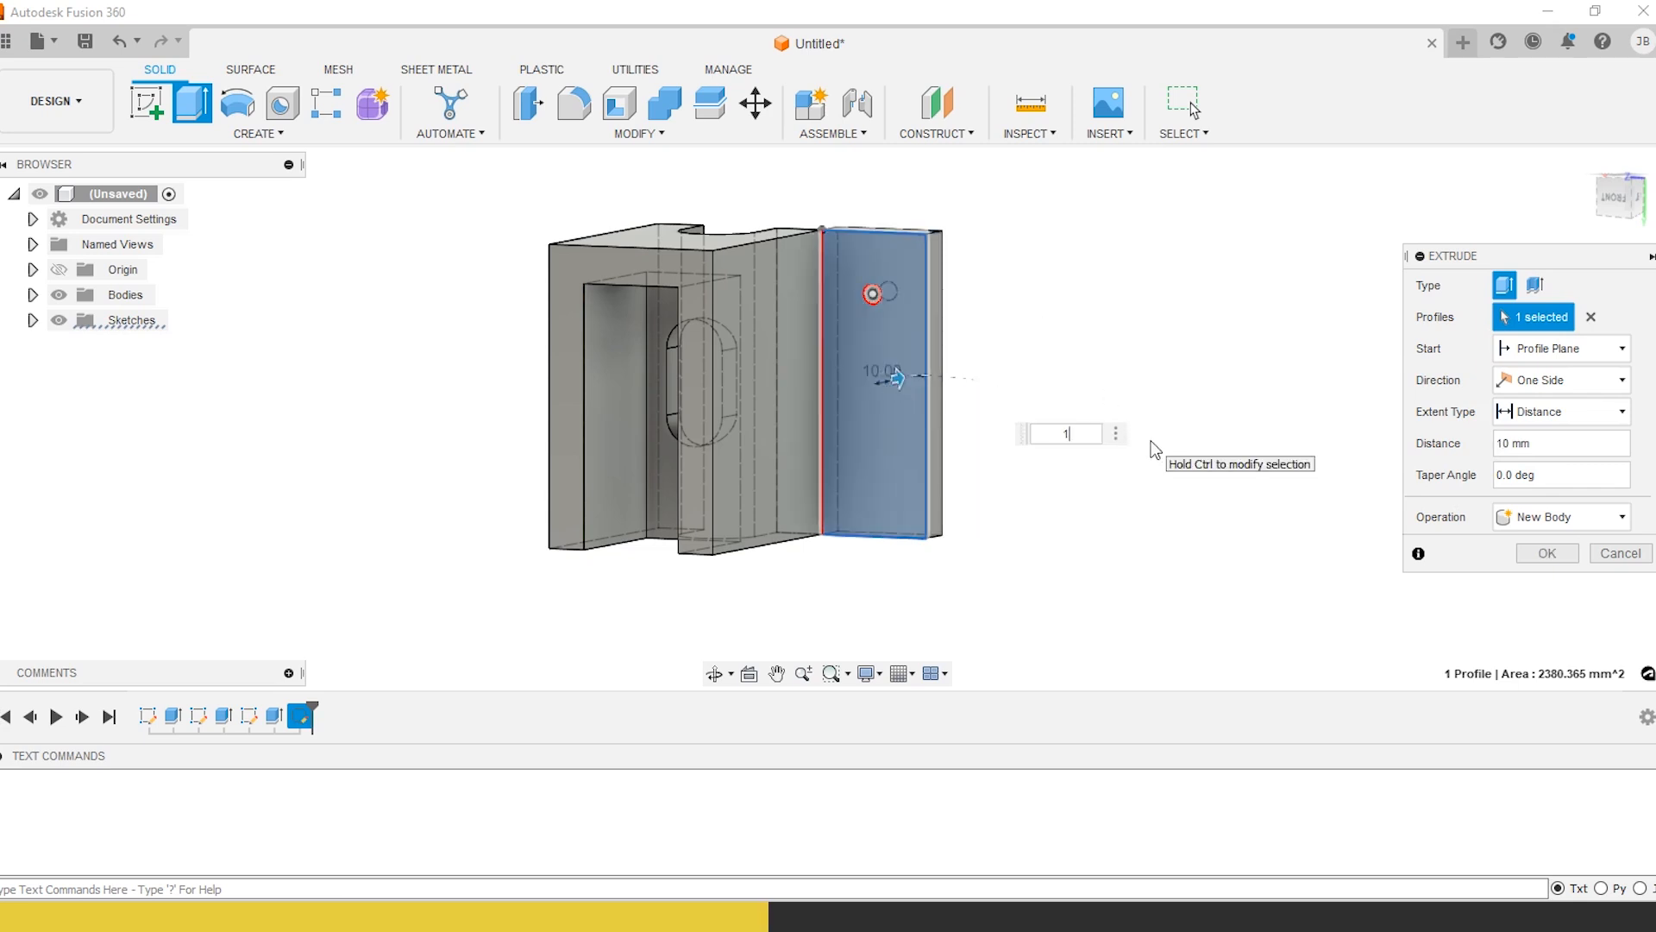
{"action": "key", "text": "Return"}
{"action": "middle_click_drag", "start_coordinate": [1095, 338], "coordinate": [1005, 380], "text": "shift"}
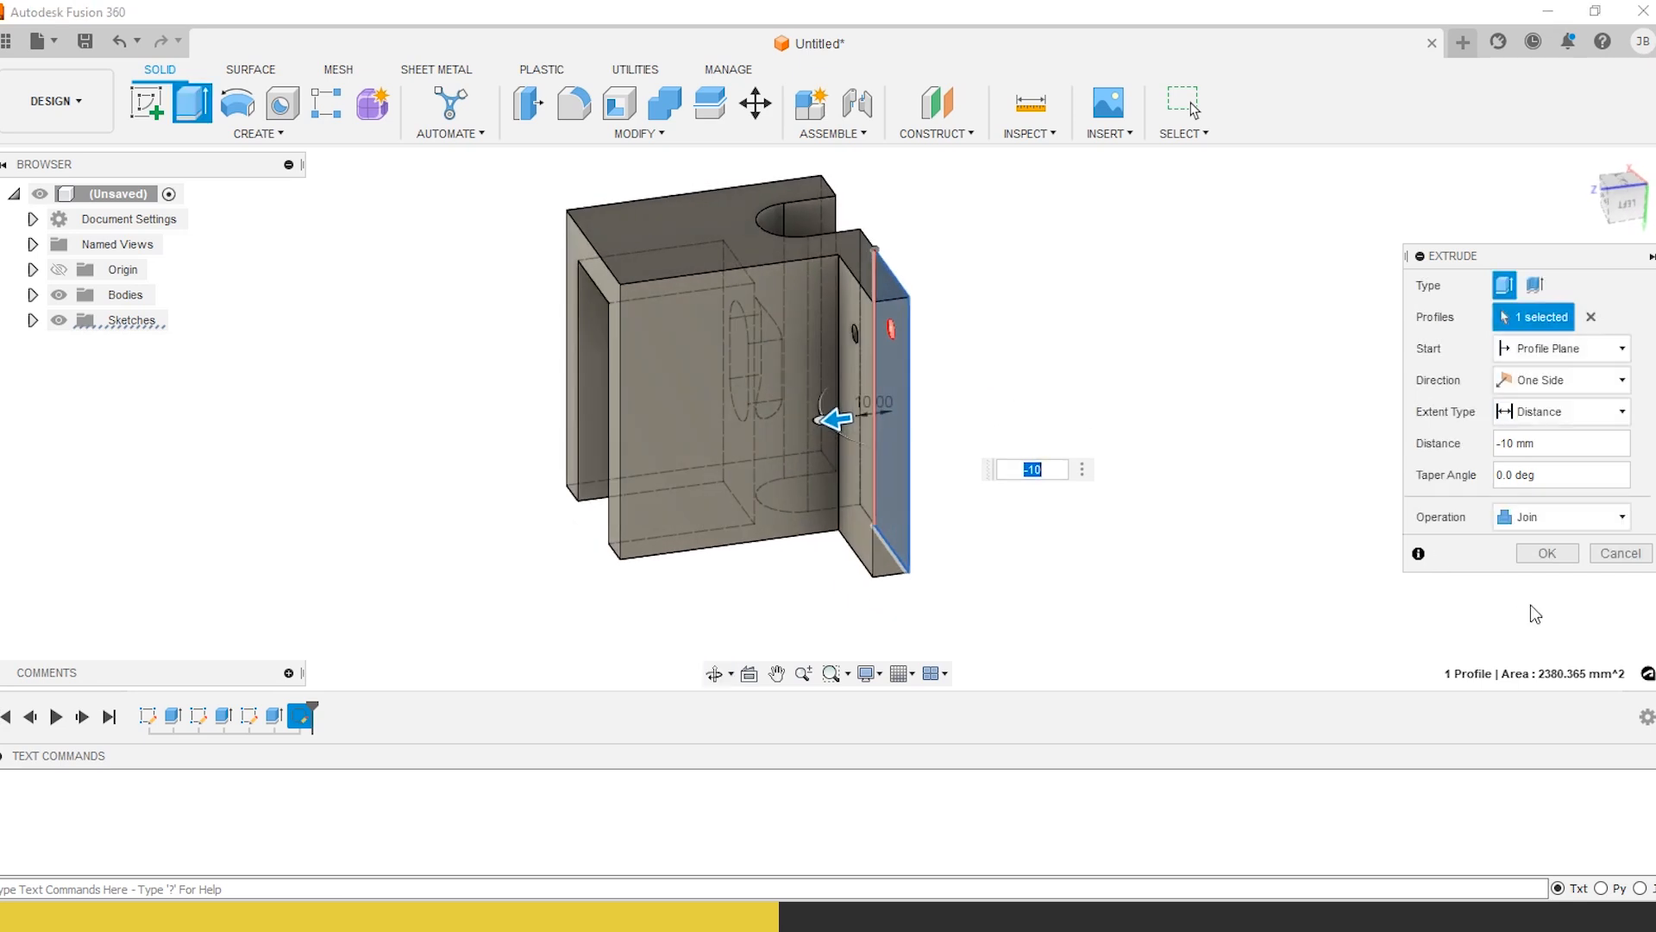
{"action": "left_click", "coordinate": [1548, 552]}
{"action": "middle_click_drag", "start_coordinate": [998, 521], "coordinate": [1121, 466], "text": "shift"}
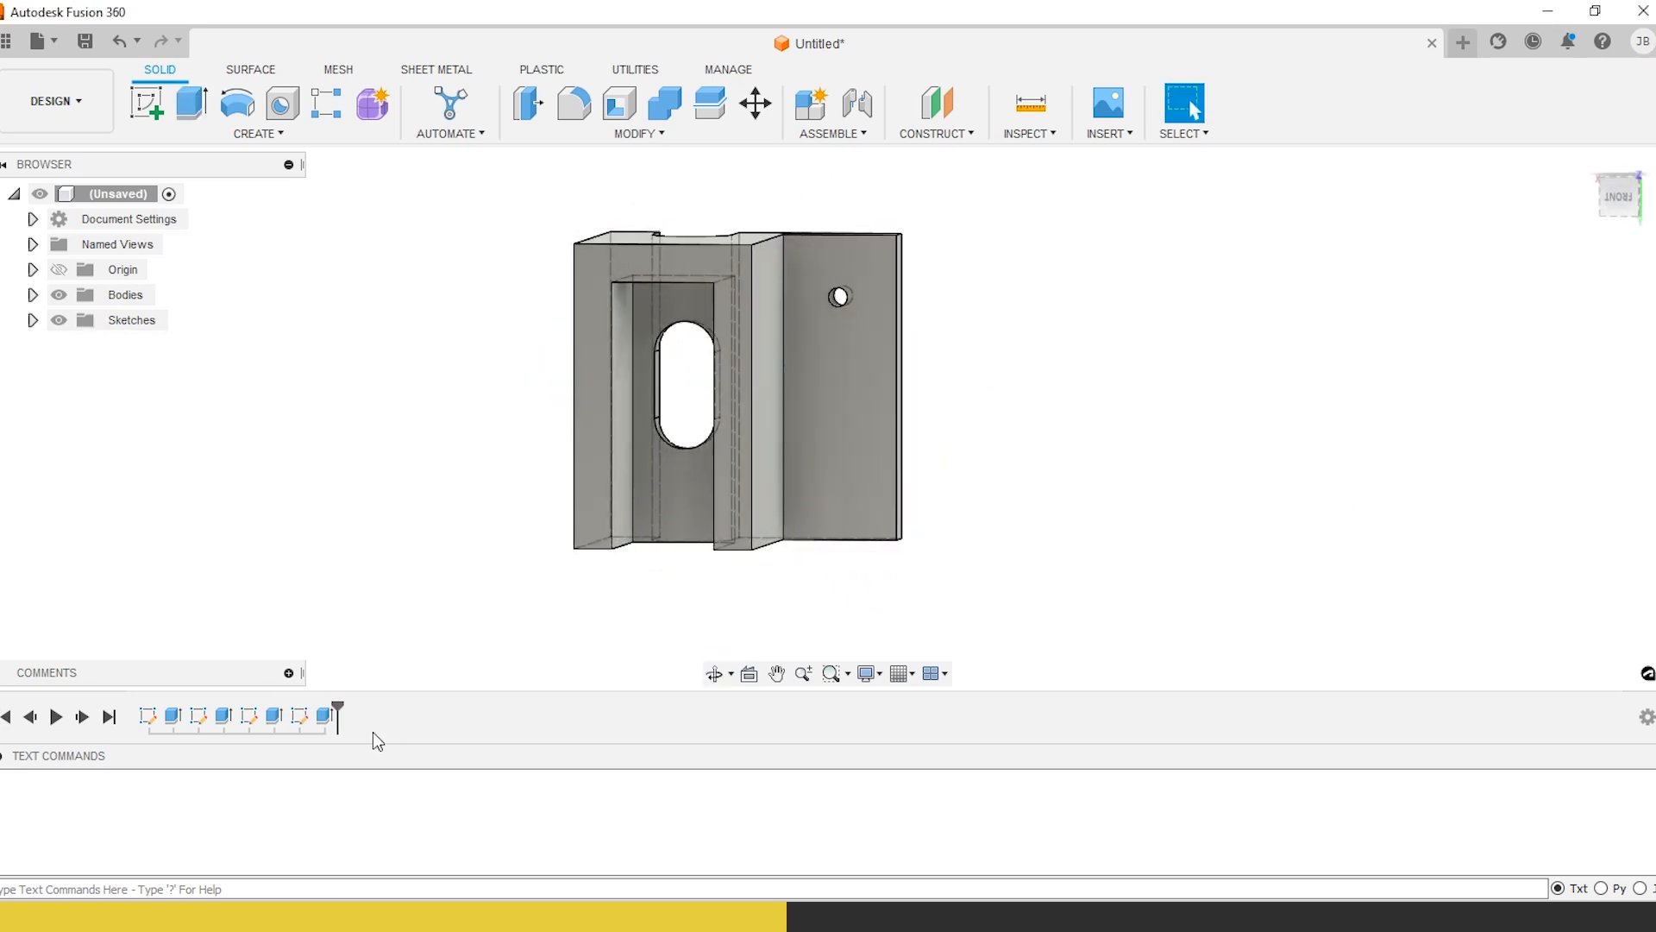
{"action": "double_click", "coordinate": [300, 718]}
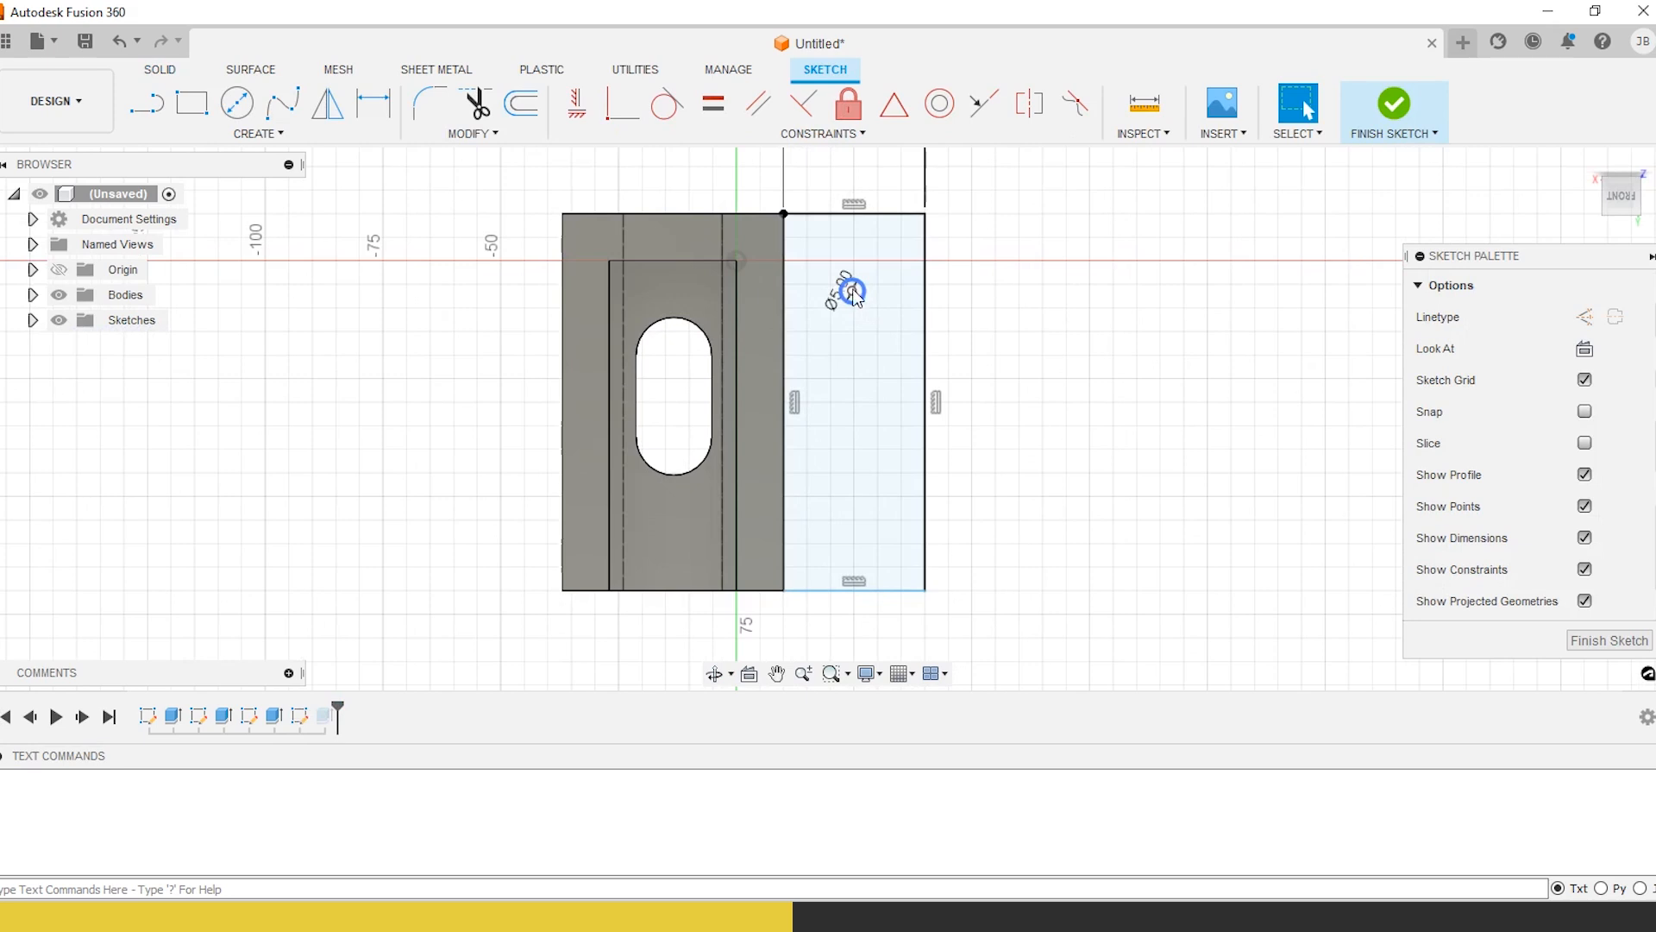
{"action": "left_click", "coordinate": [1406, 92]}
{"action": "middle_click_drag", "start_coordinate": [1002, 347], "coordinate": [986, 404], "text": "shift"}
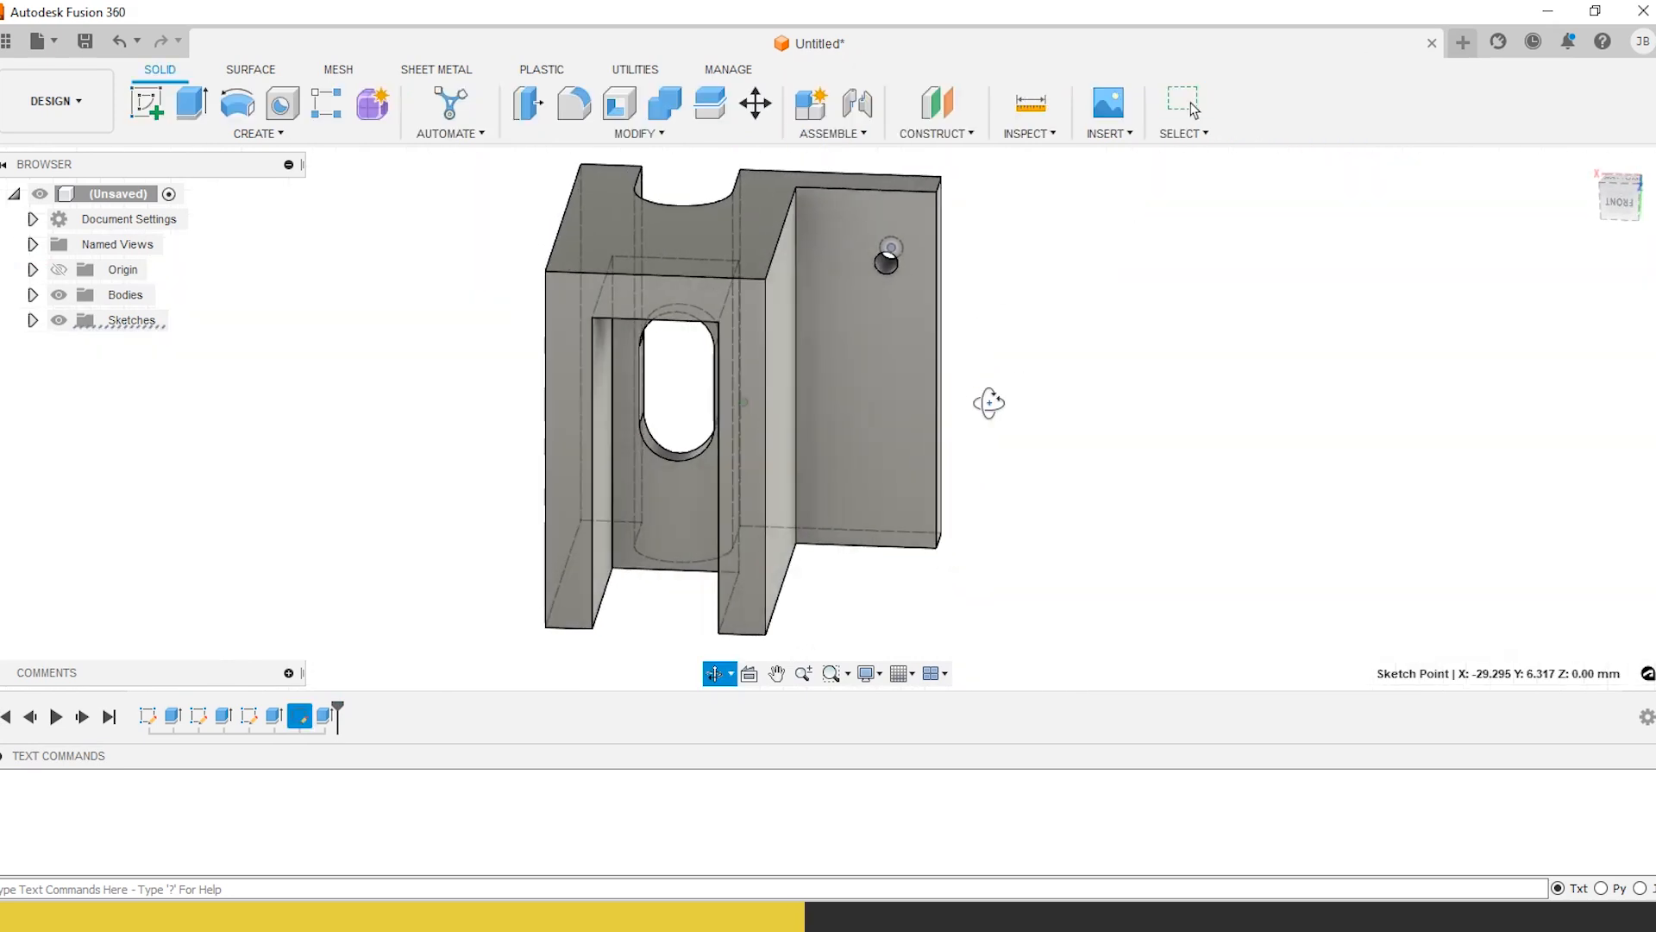
Sketch a 10 mm diameter circle concentric with the hole on the flange face that meets the body's side wall
{"action": "mouse_move", "coordinate": [840, 371]}
{"action": "middle_mouse_down", "text": "shift"}
{"action": "mouse_move", "coordinate": [705, 426]}
{"action": "mouse_move", "coordinate": [828, 385]}
{"action": "middle_mouse_up", "text": "shift"}
{"action": "left_click", "coordinate": [147, 110]}
{"action": "left_click", "coordinate": [961, 418]}
{"action": "left_click", "coordinate": [945, 499]}
{"action": "left_click", "coordinate": [241, 115]}
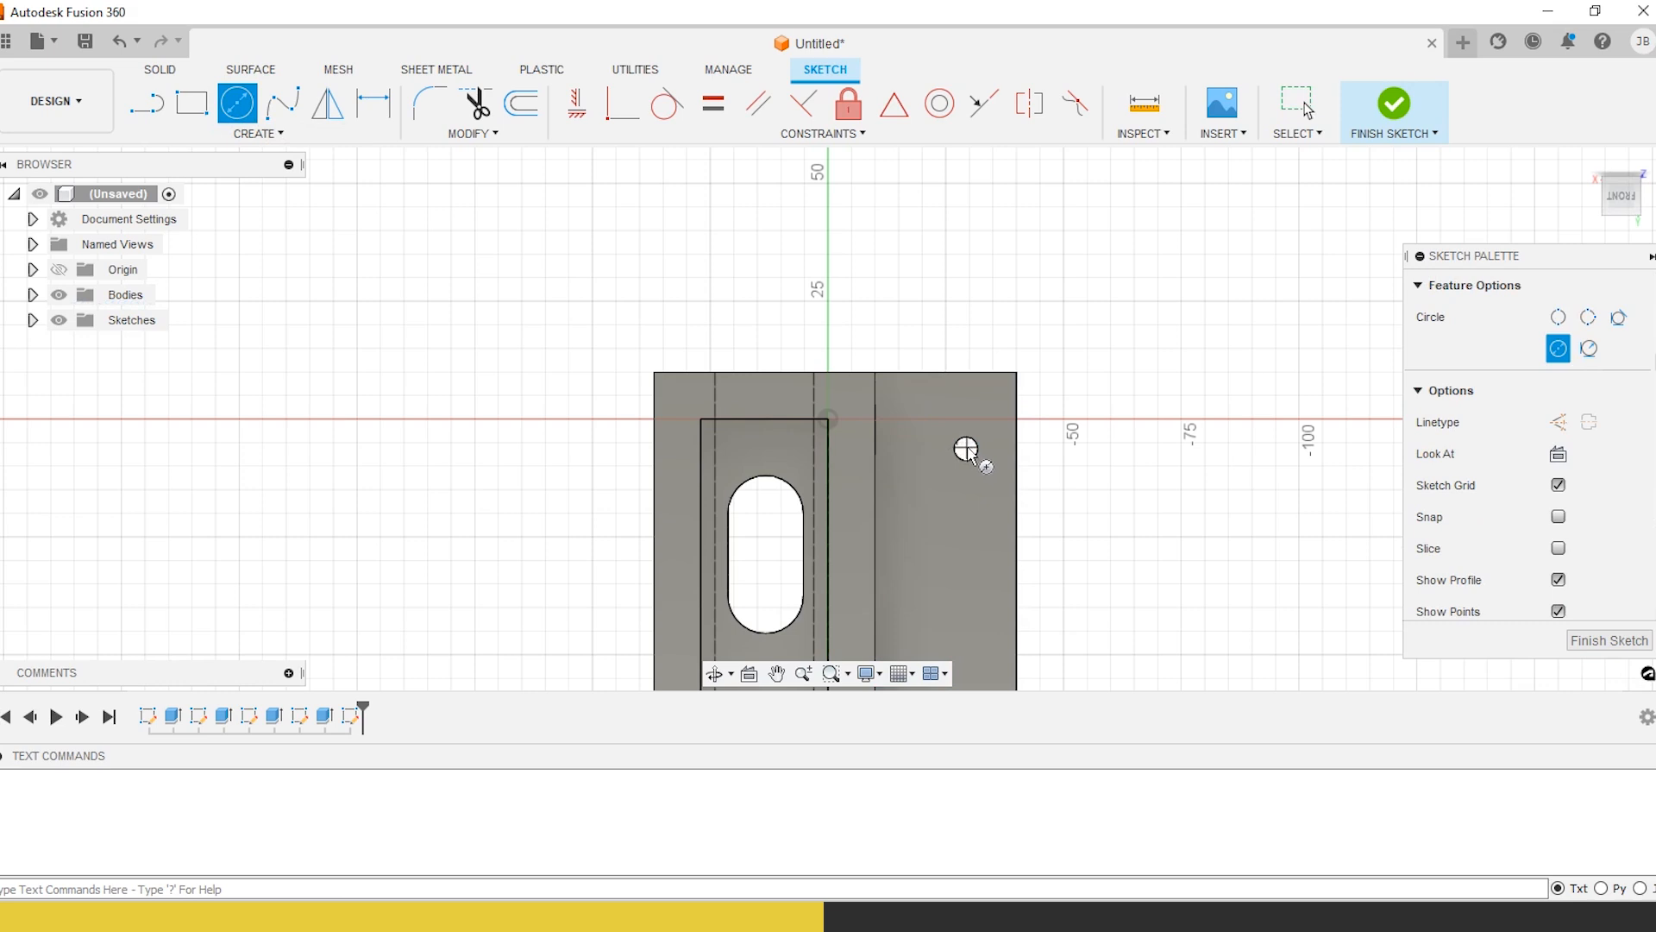
{"action": "left_click", "coordinate": [966, 448]}
{"action": "left_click", "coordinate": [978, 449]}
{"action": "left_click", "coordinate": [966, 450]}
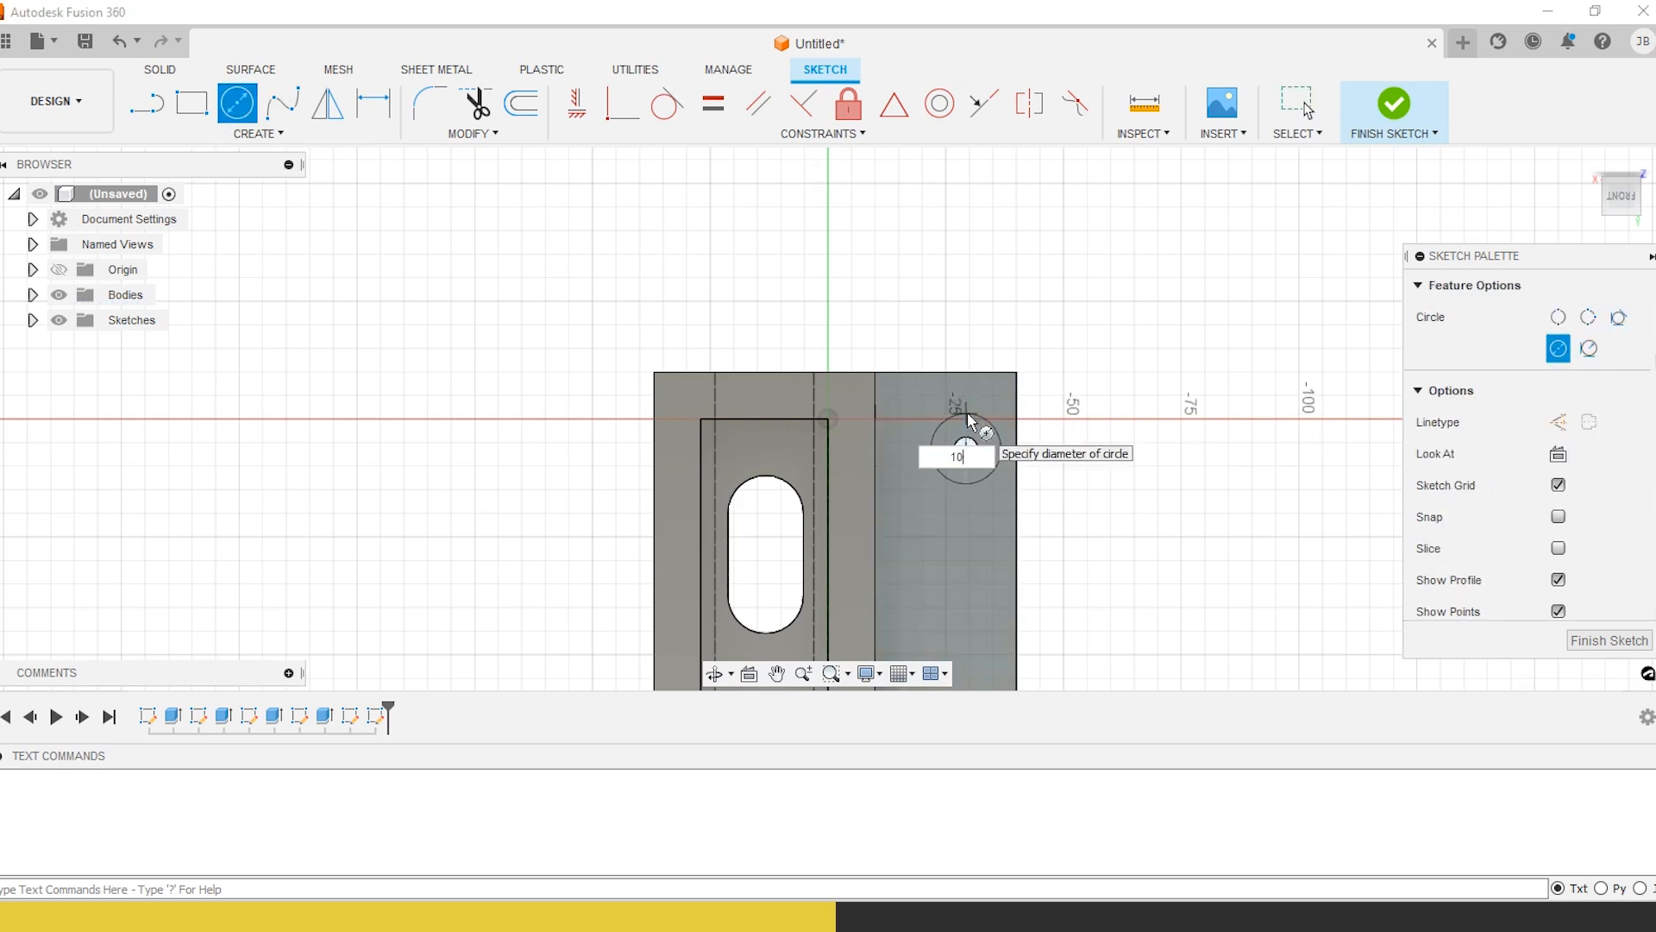
{"action": "key", "text": "Return"}
{"action": "key", "text": "Escape"}
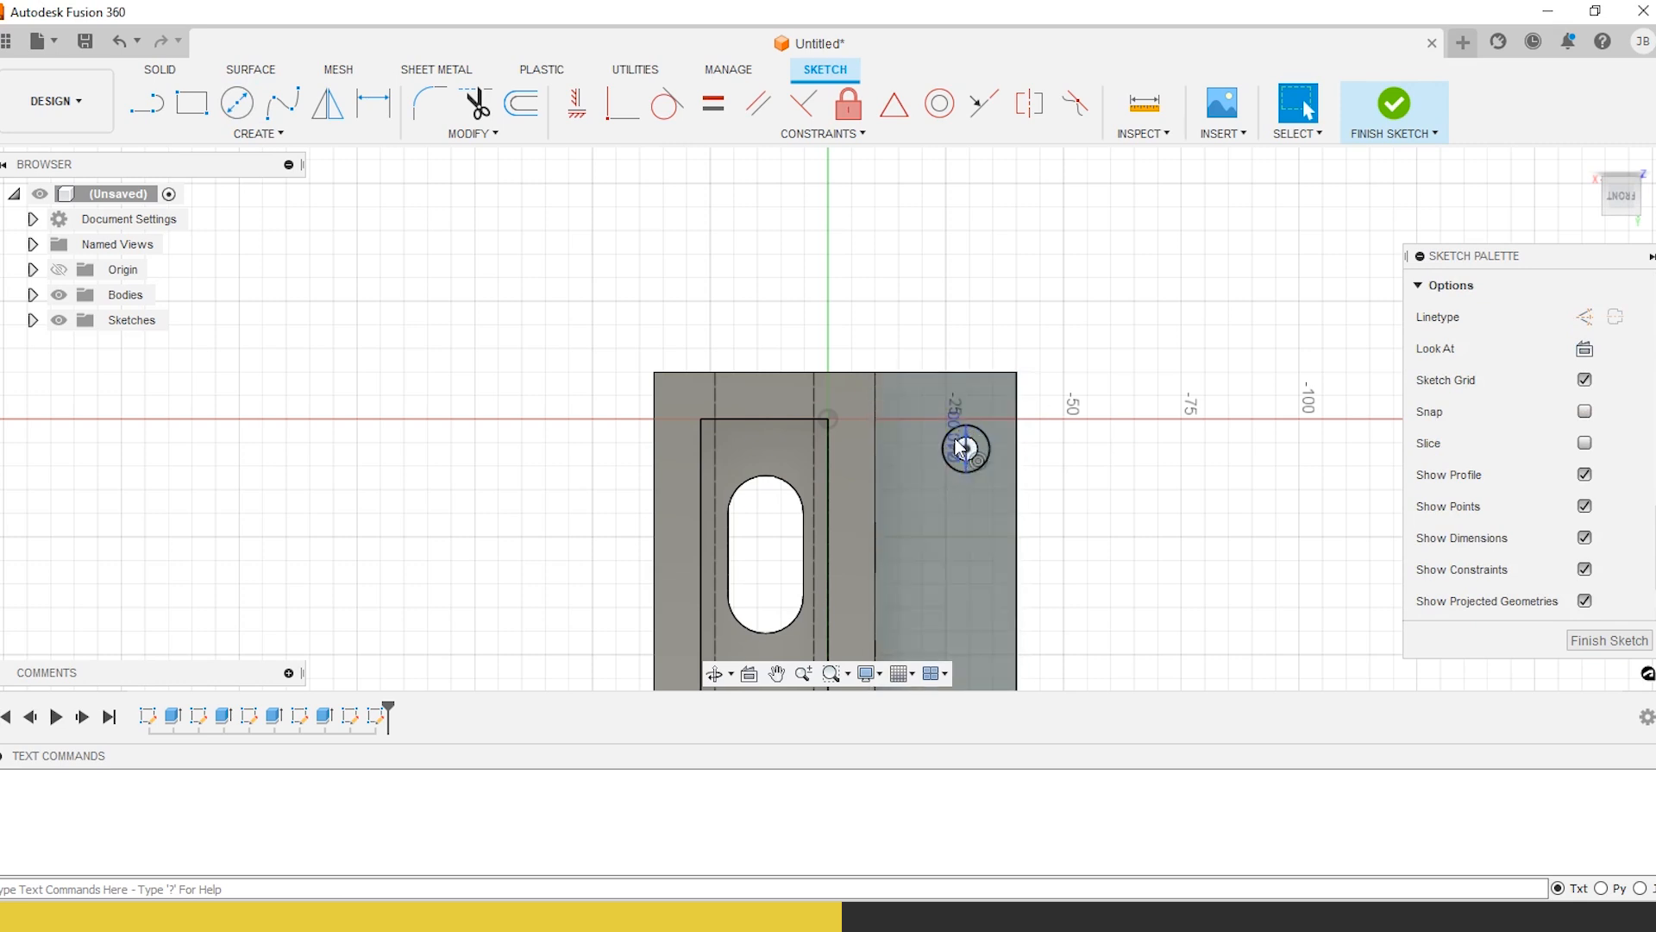
Set the diameter of the circle around the flange hole to 15 mm and finish the sketch
{"action": "double_click", "coordinate": [961, 449]}
{"action": "key", "text": "Return"}
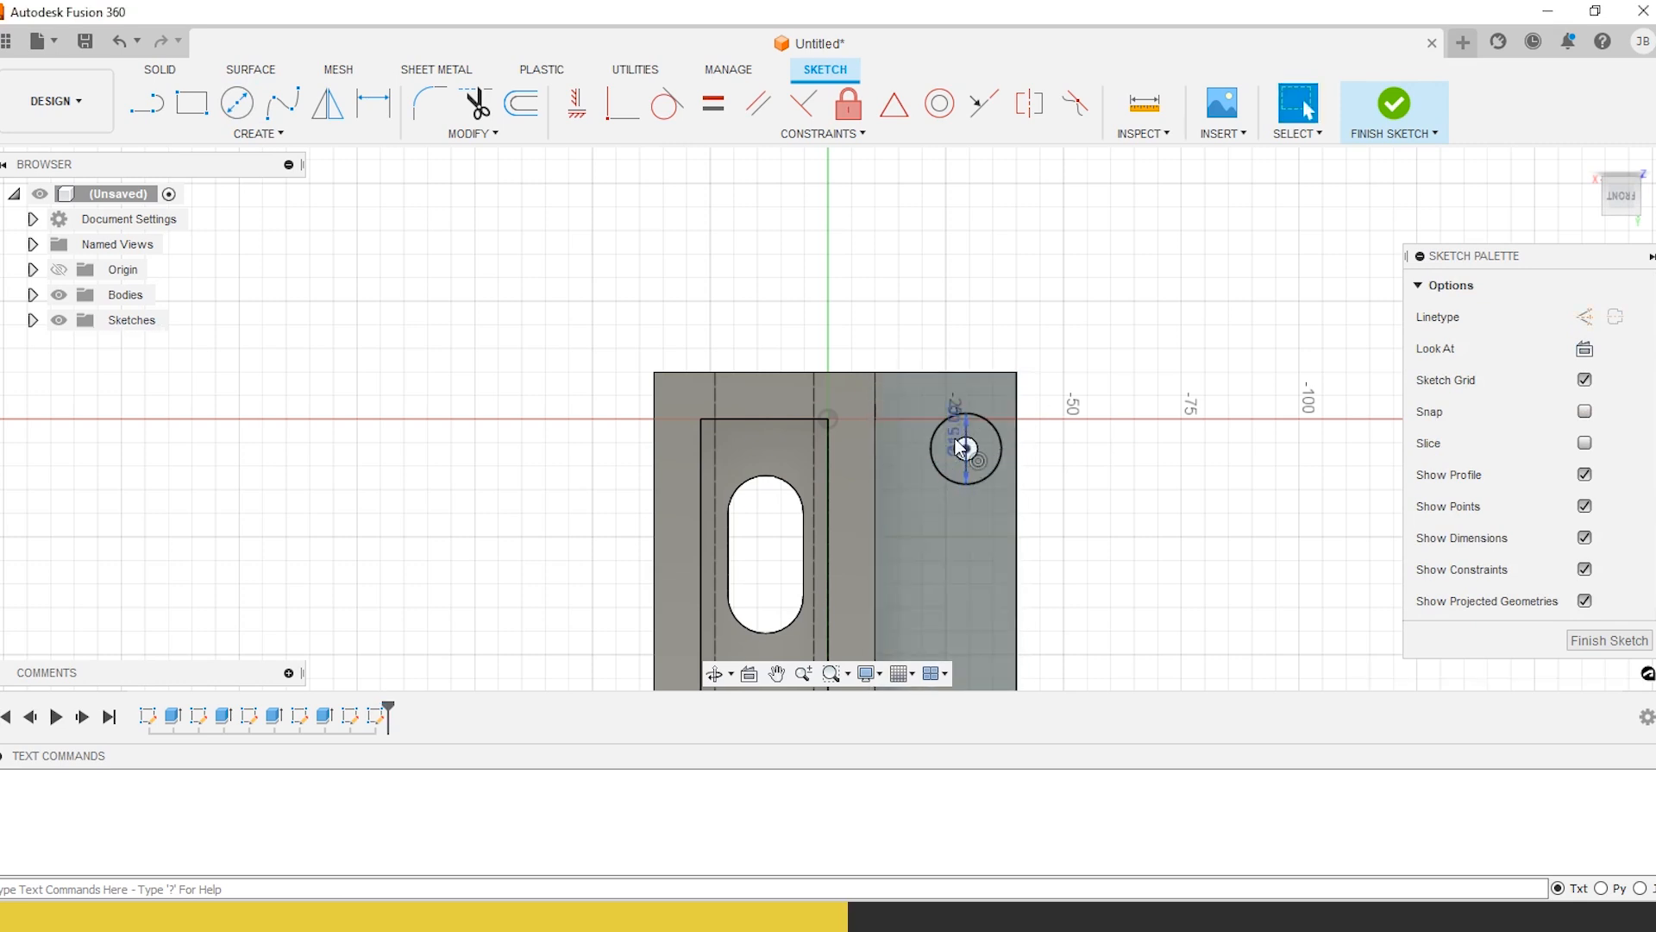
{"action": "left_click", "coordinate": [1401, 134]}
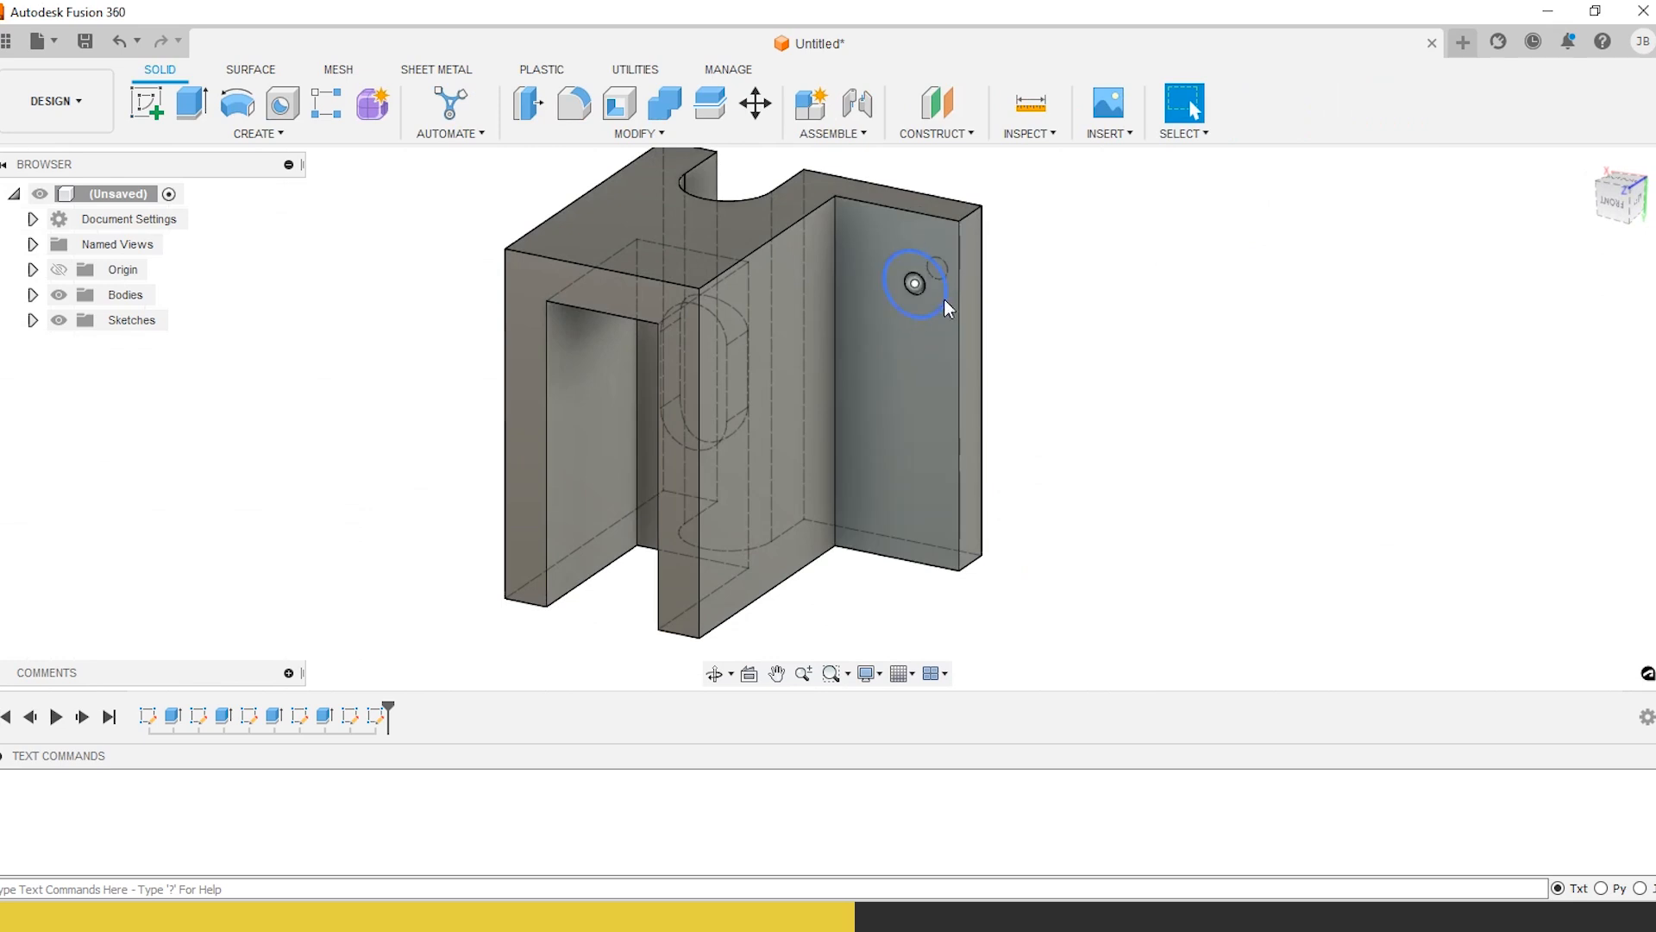
Extrude the ring between the 5 mm and 15 mm circles by -4 mm as a cut, counterboring the flange hole
{"action": "key", "text": "e"}
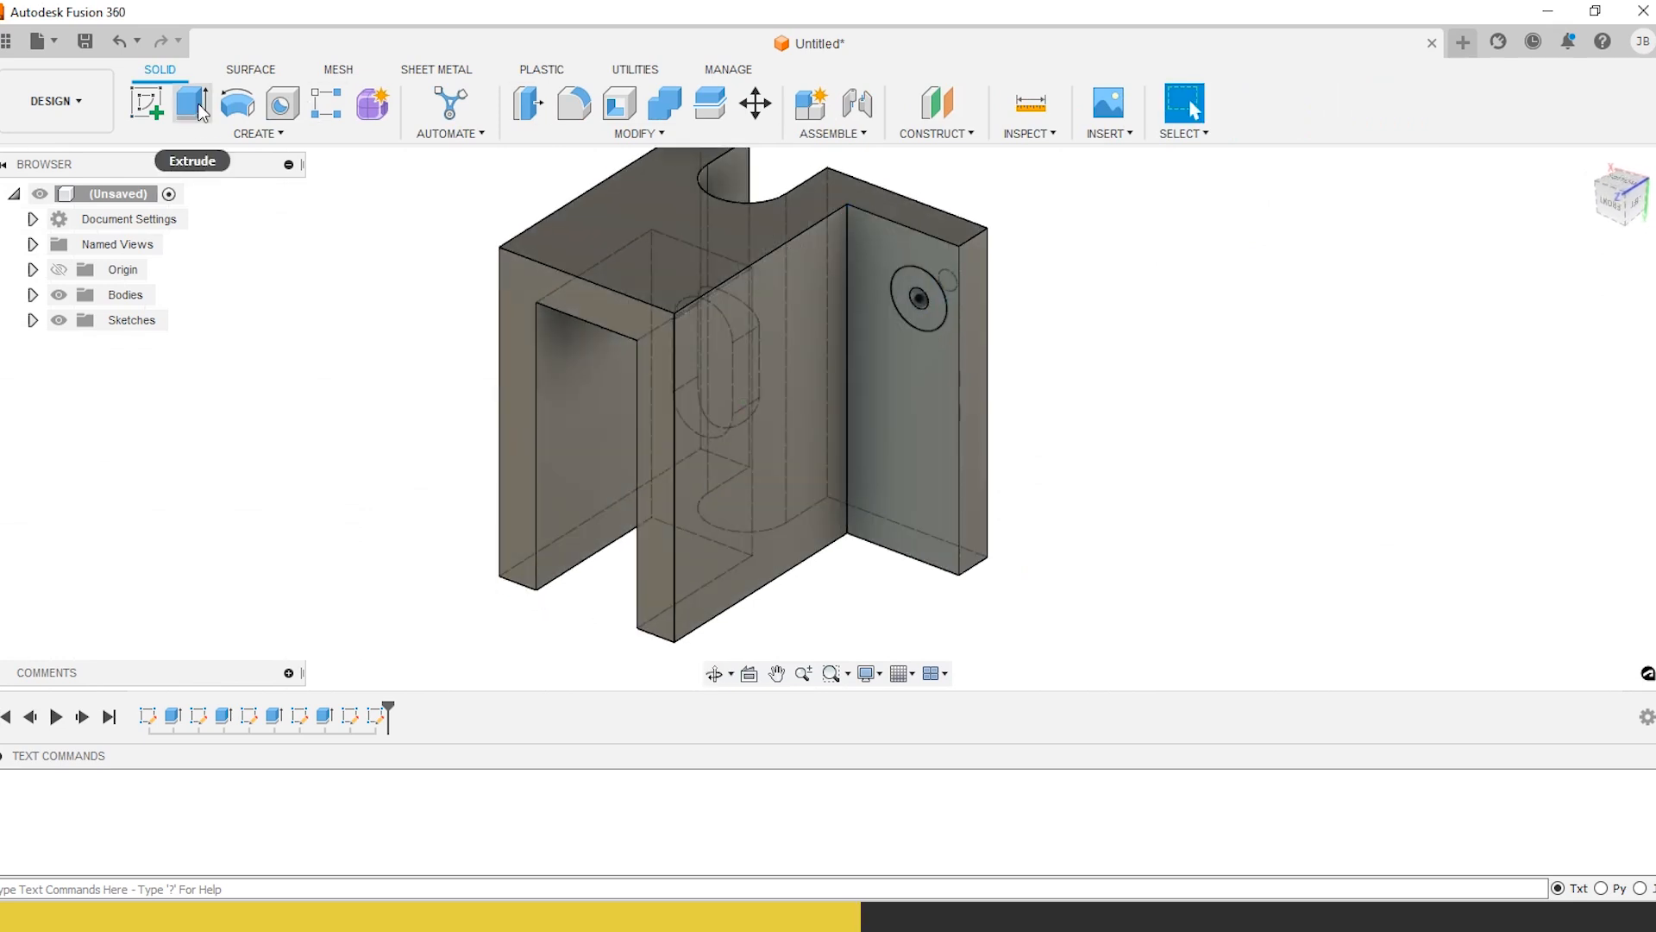
{"action": "left_click", "coordinate": [919, 278]}
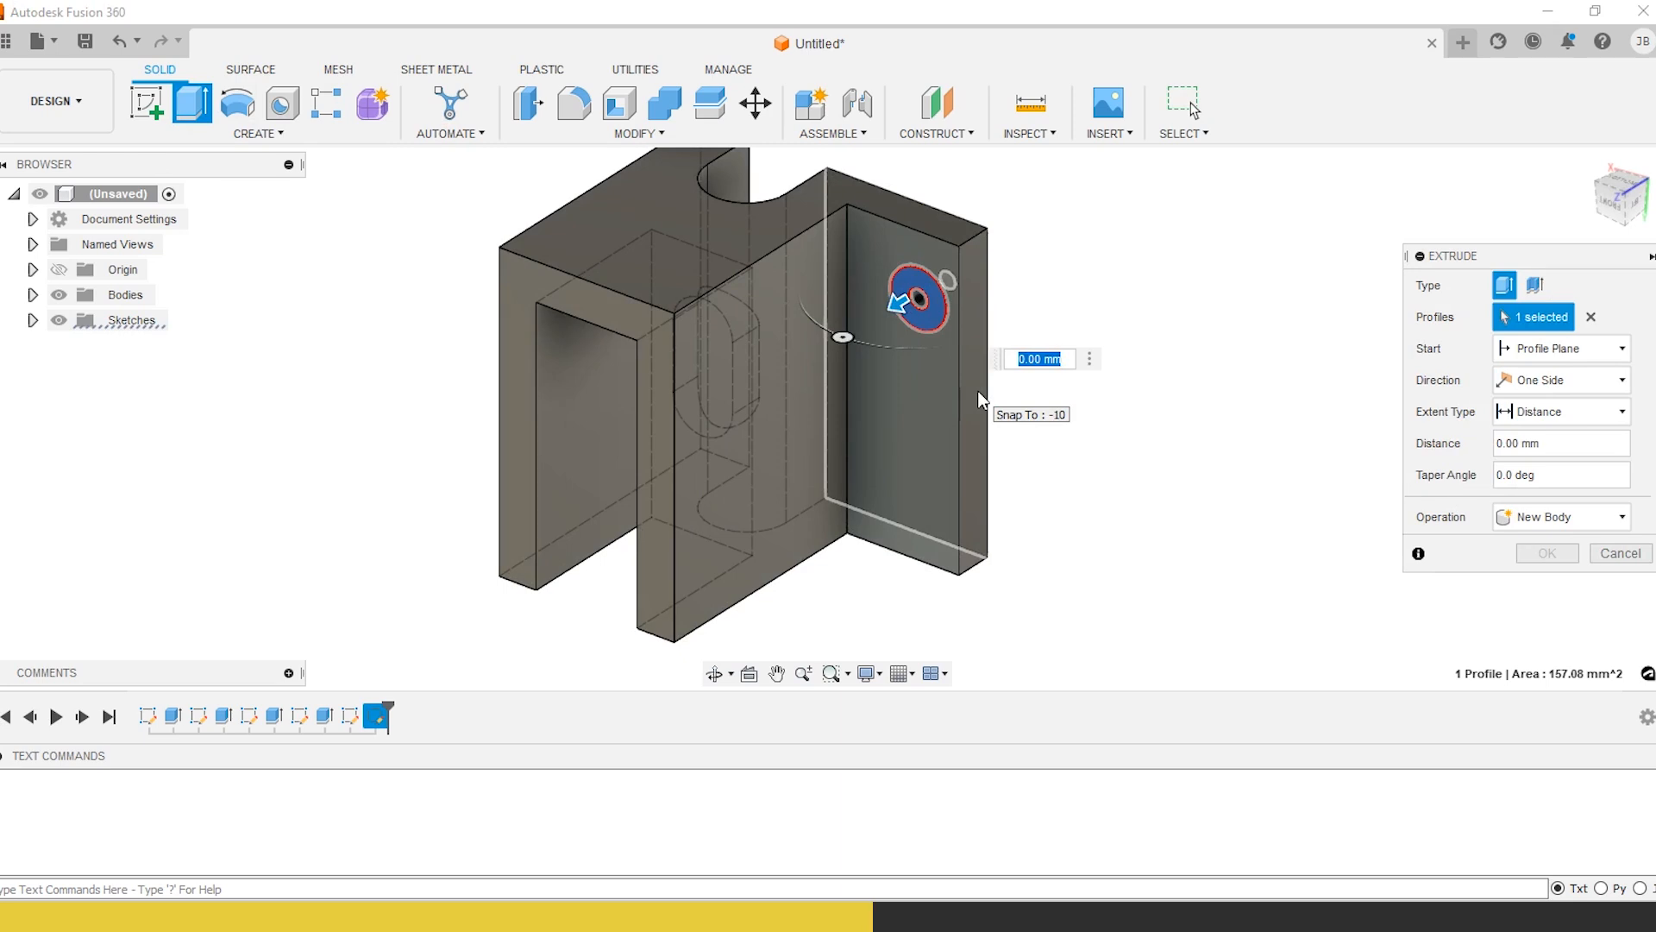
{"action": "type", "text": "-4"}
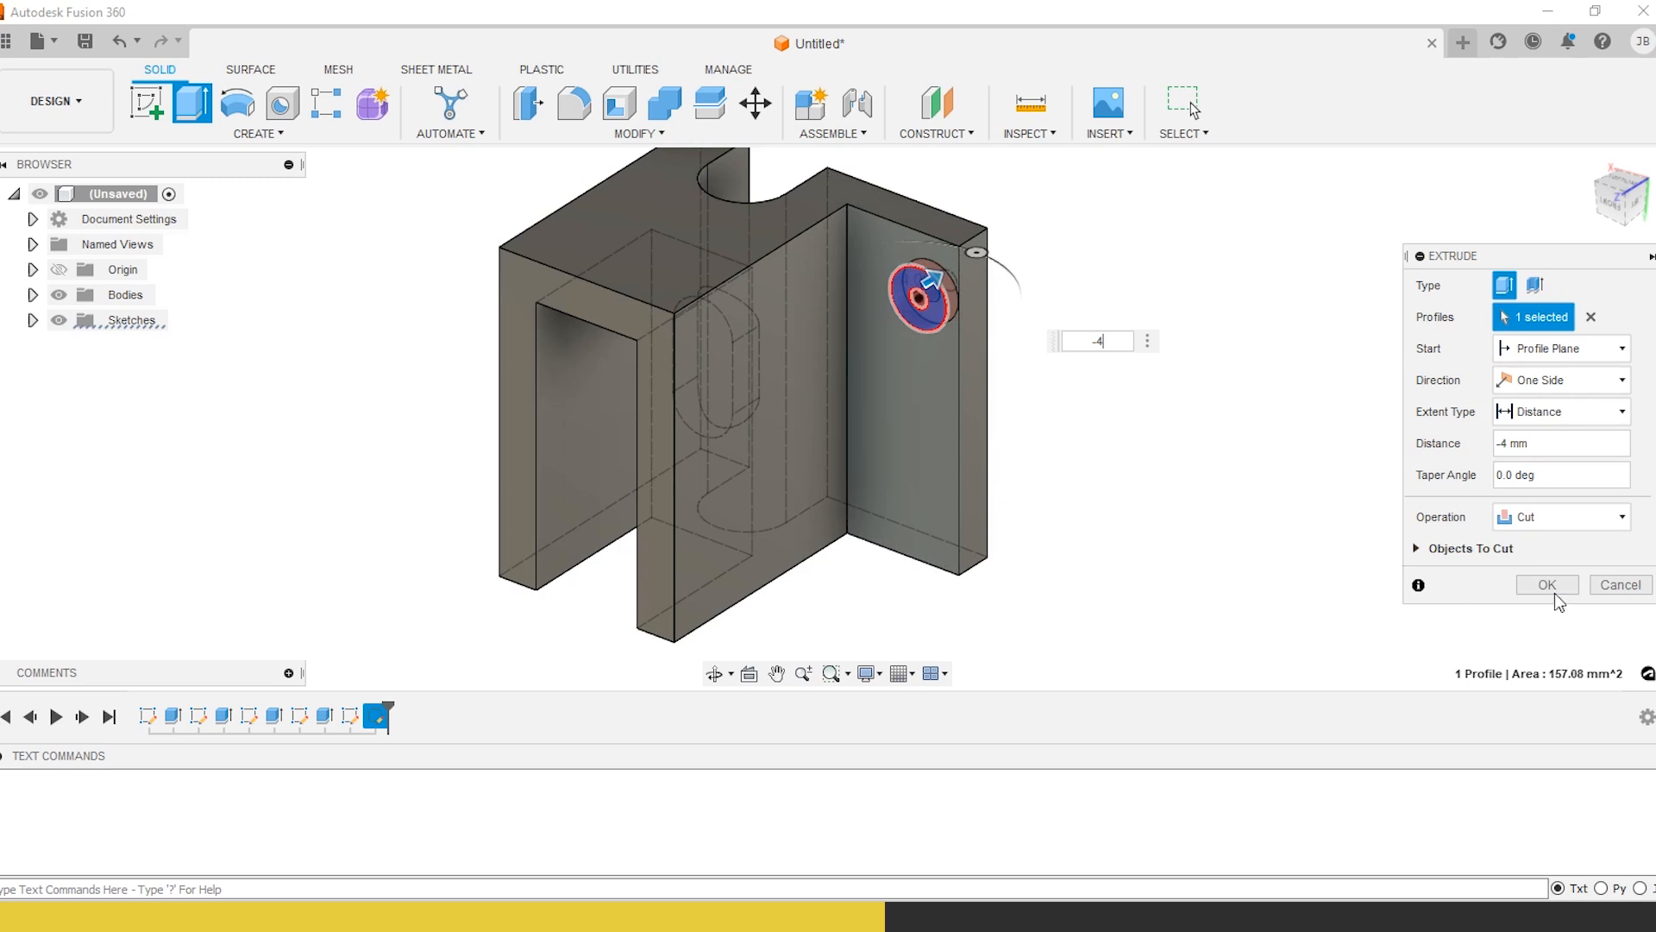
{"action": "left_click", "coordinate": [1554, 593]}
Start an equal-distance chamfer of 10 mm on the inner edge where the flange meets the body's side wall
{"action": "middle_click_drag", "start_coordinate": [1146, 458], "coordinate": [1002, 475], "text": "shift"}
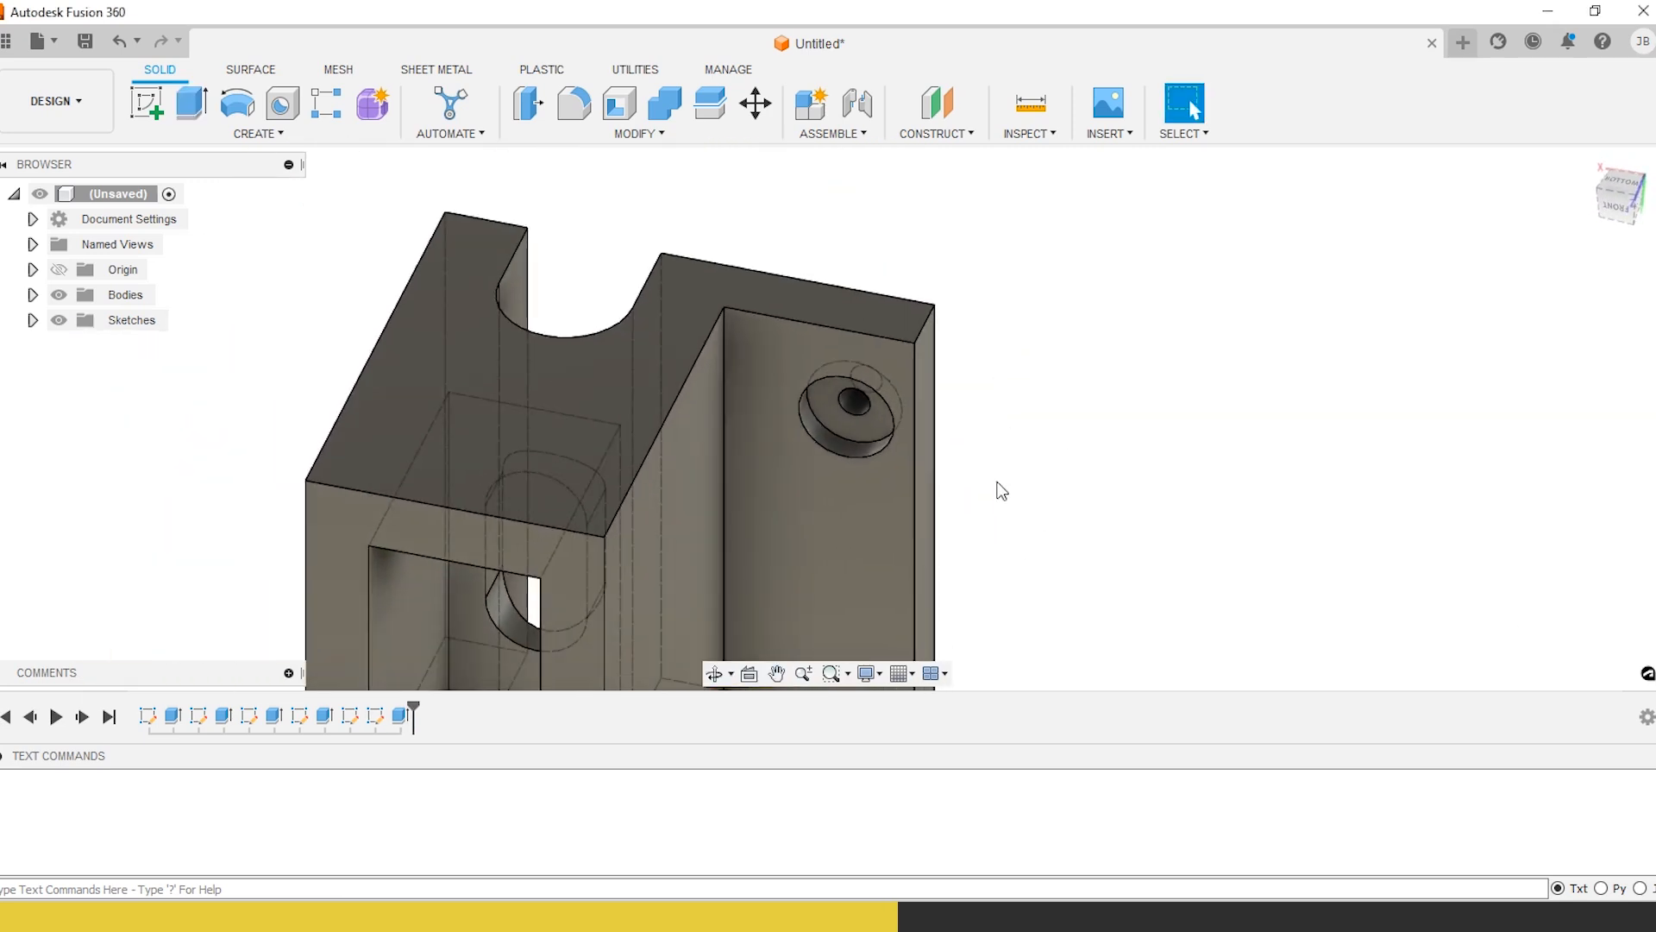
{"action": "middle_click_drag", "start_coordinate": [873, 461], "coordinate": [1009, 308], "text": "shift"}
{"action": "middle_click_drag", "start_coordinate": [732, 362], "coordinate": [723, 417], "text": "shift"}
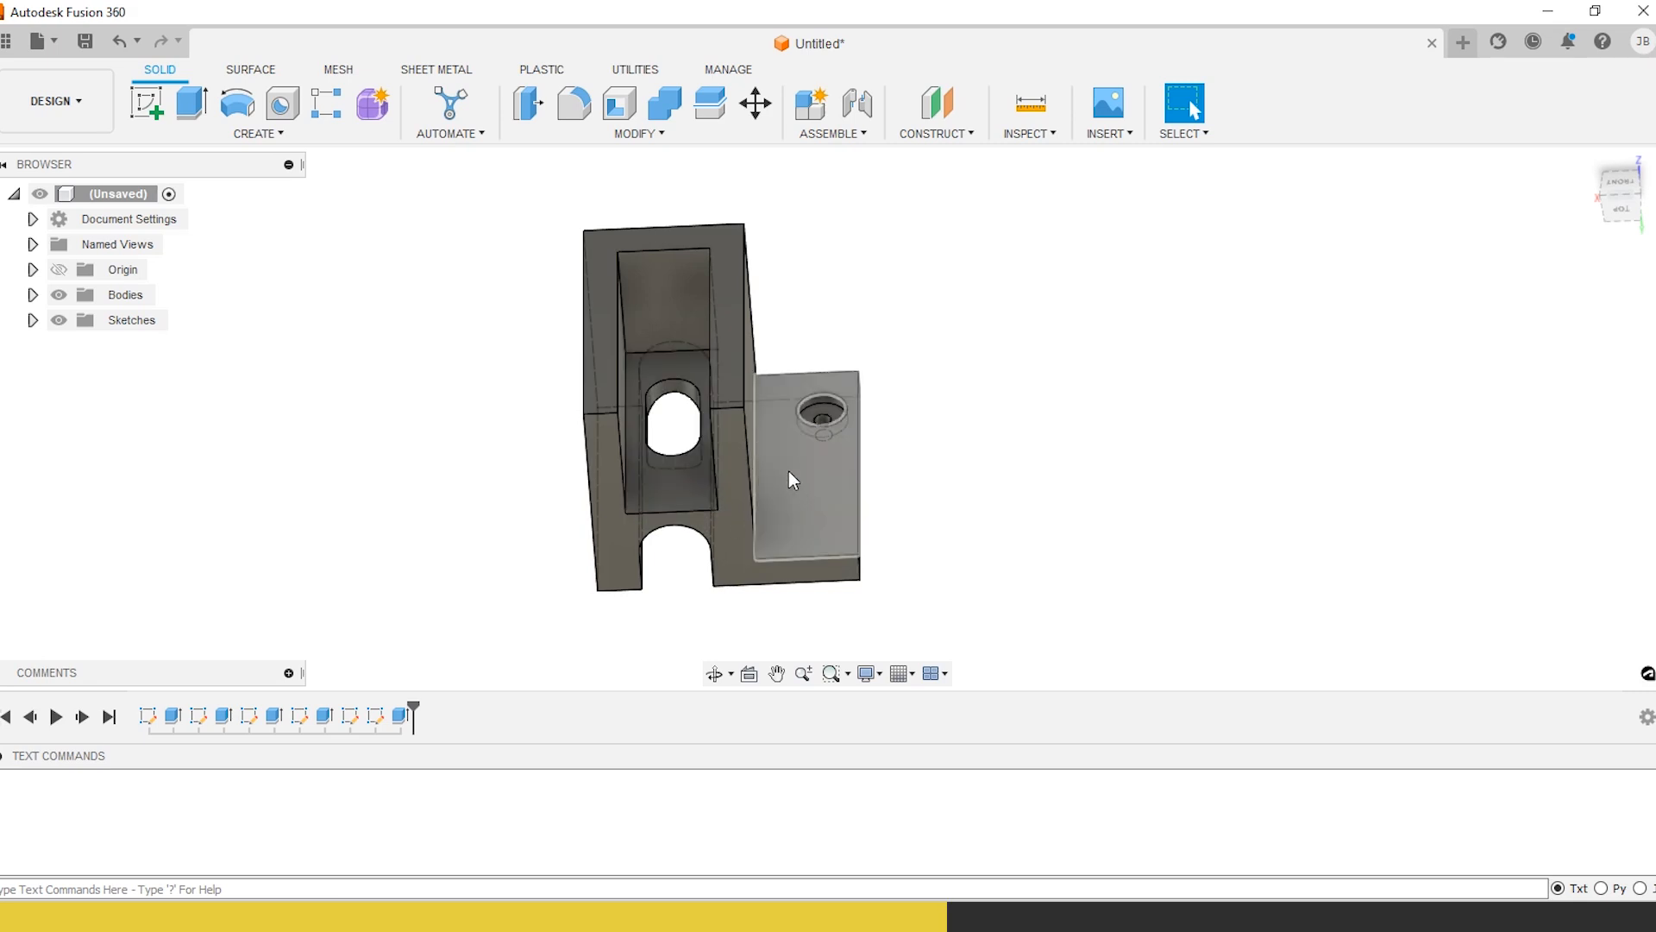
{"action": "middle_click_drag", "start_coordinate": [694, 492], "coordinate": [779, 696], "text": "shift"}
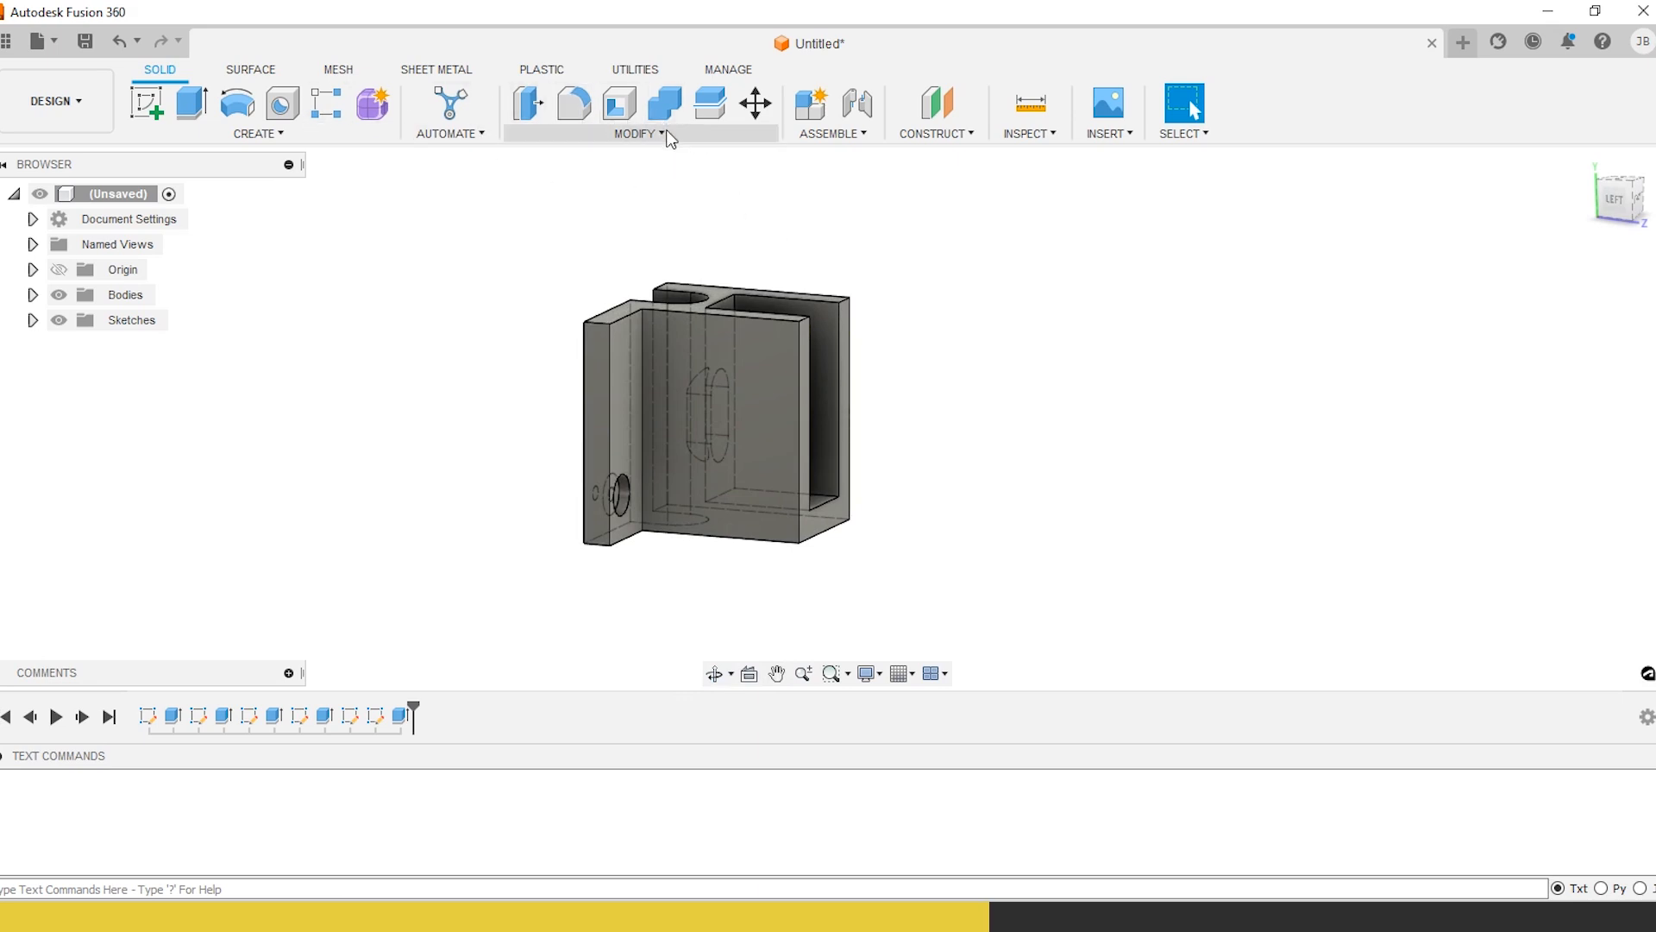
{"action": "left_click", "coordinate": [640, 134]}
{"action": "left_click", "coordinate": [547, 207]}
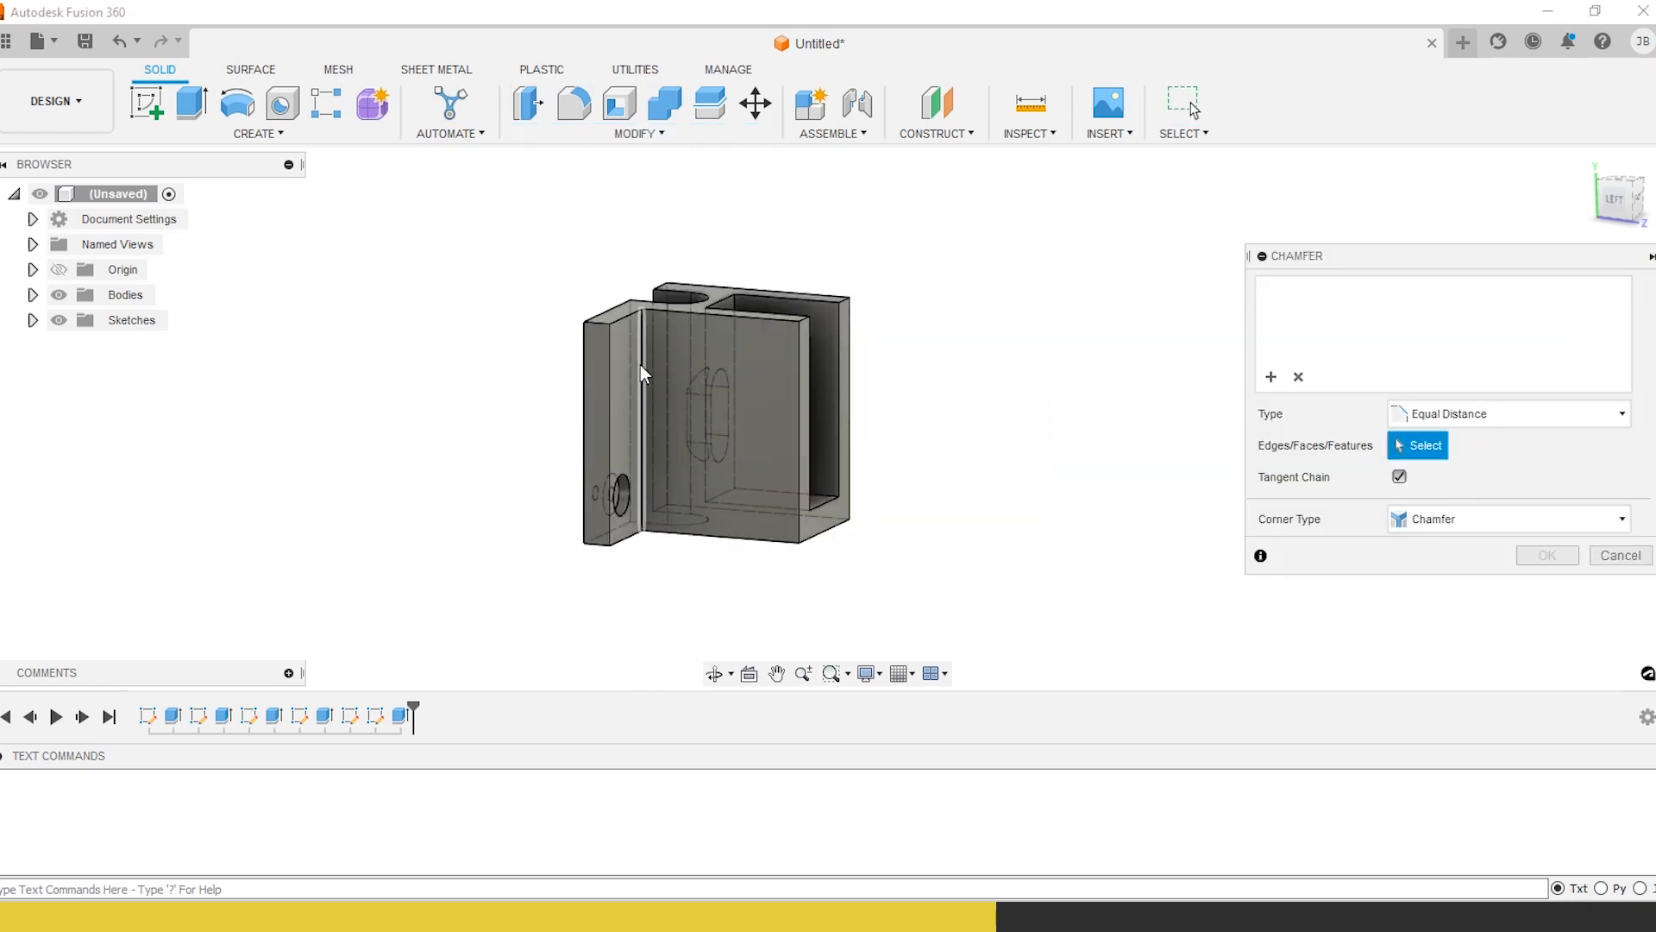
{"action": "left_click", "coordinate": [640, 364]}
{"action": "type", "text": "10"}
{"action": "key", "text": "Return"}
Try larger distances including 30 mm, then set the inner corner chamfer to 25 mm and apply it
{"action": "middle_click_drag", "start_coordinate": [606, 355], "coordinate": [371, 324], "text": "shift"}
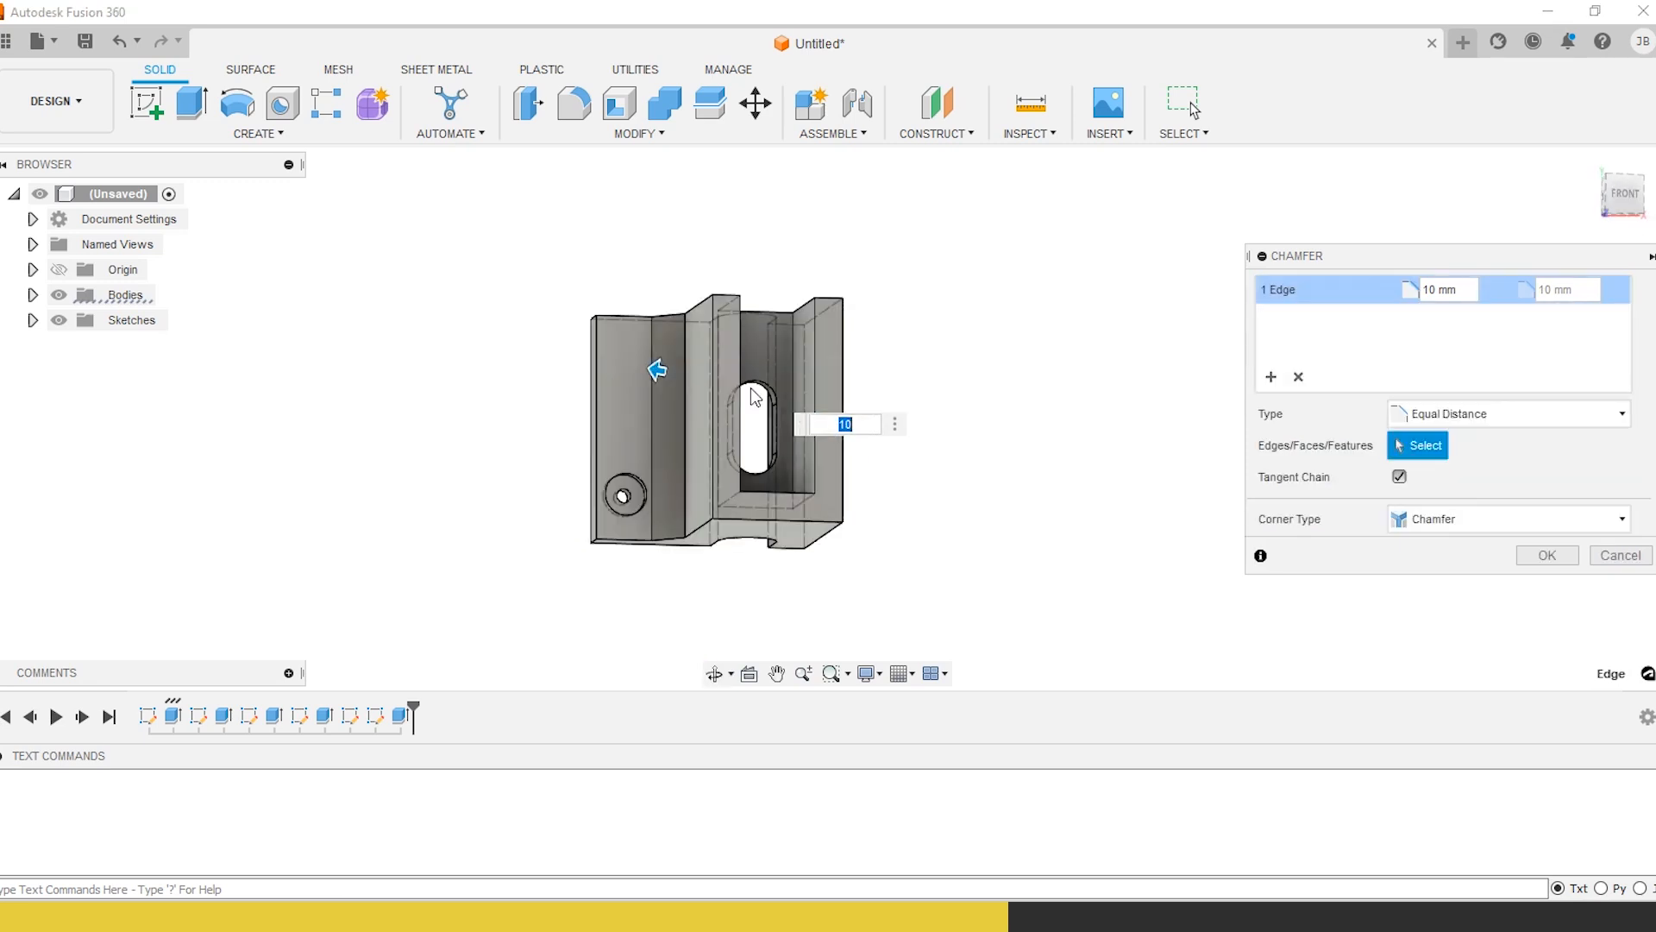
{"action": "key", "text": "Return"}
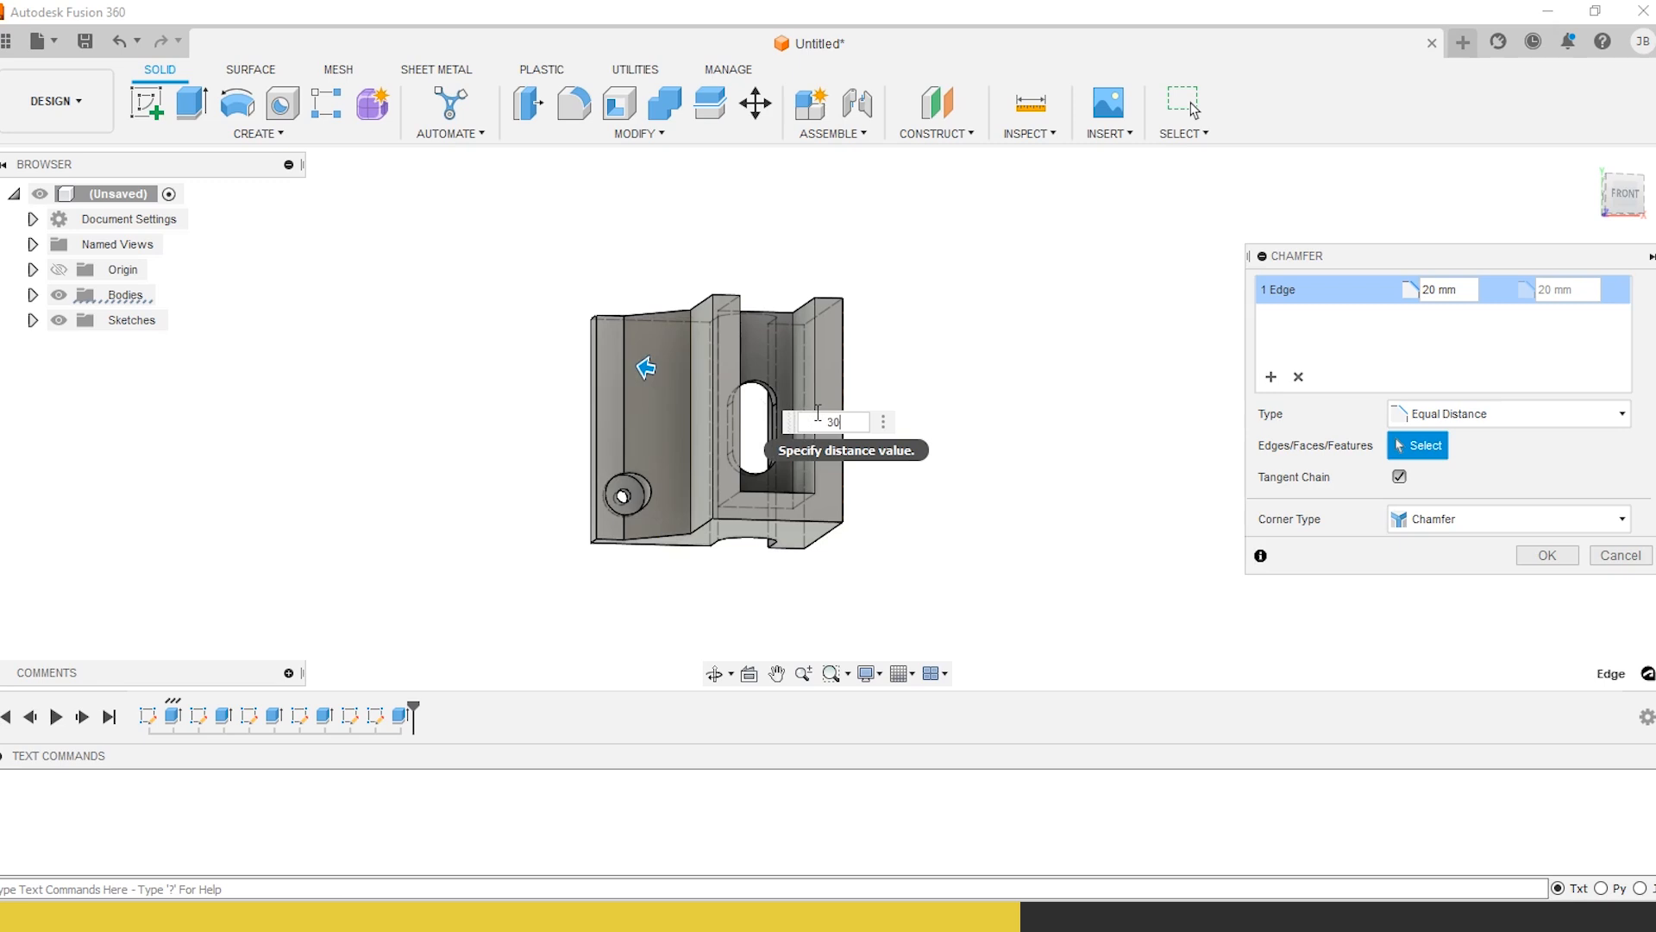
{"action": "type", "text": "30"}
{"action": "key", "text": "Return"}
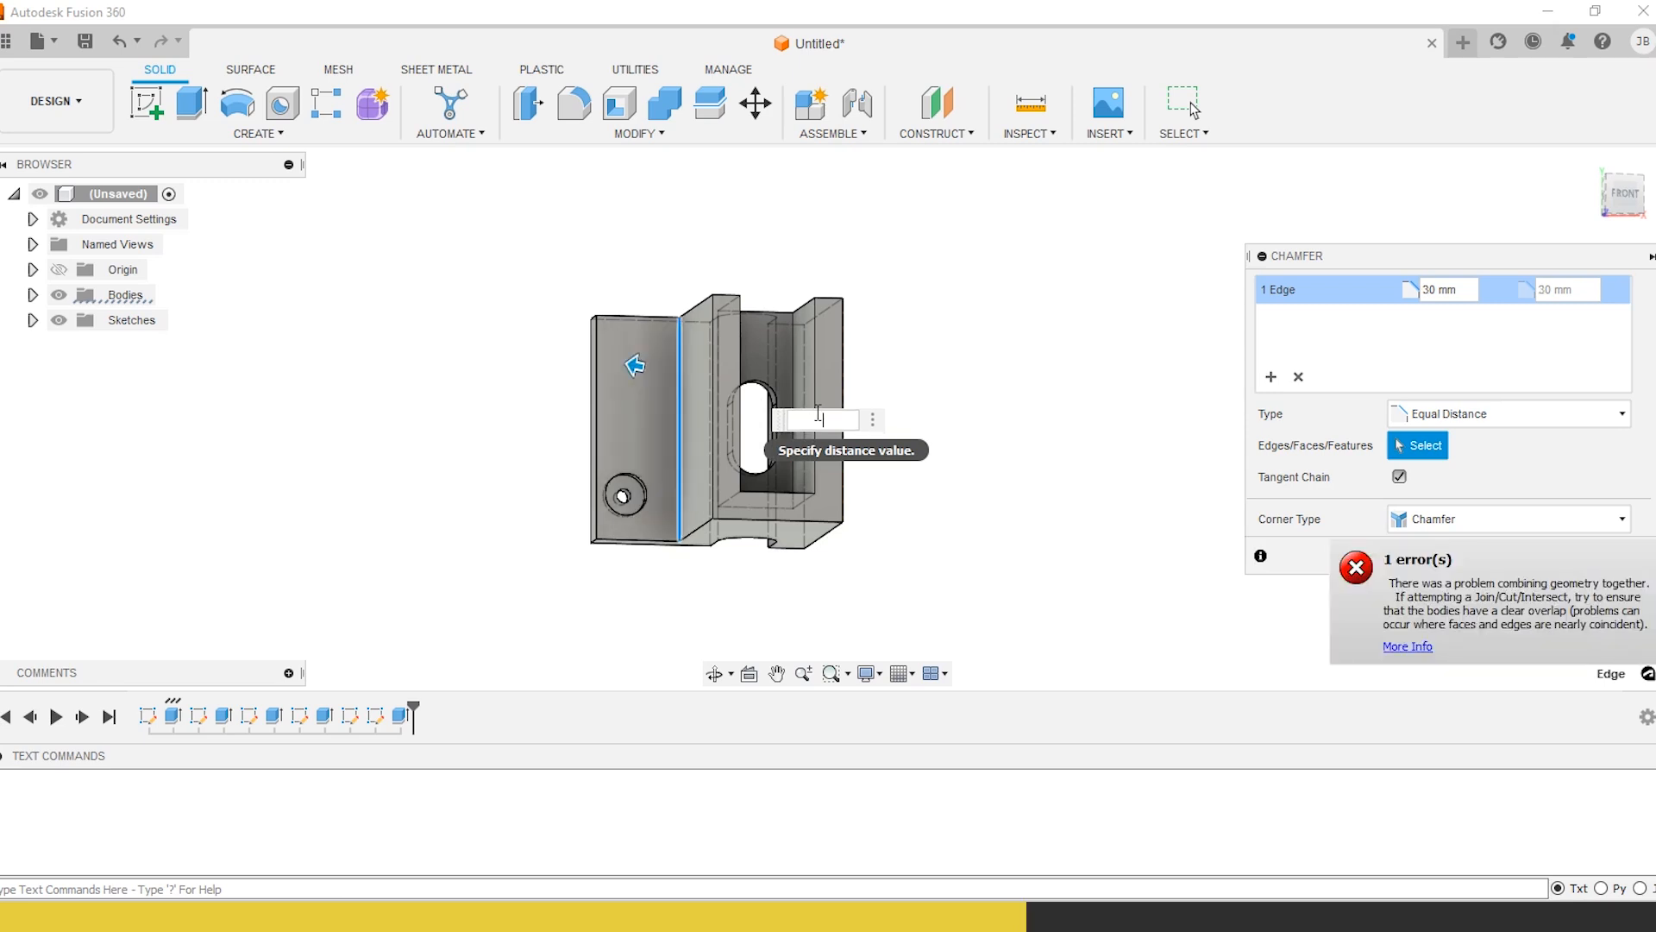
{"action": "key", "text": "Return"}
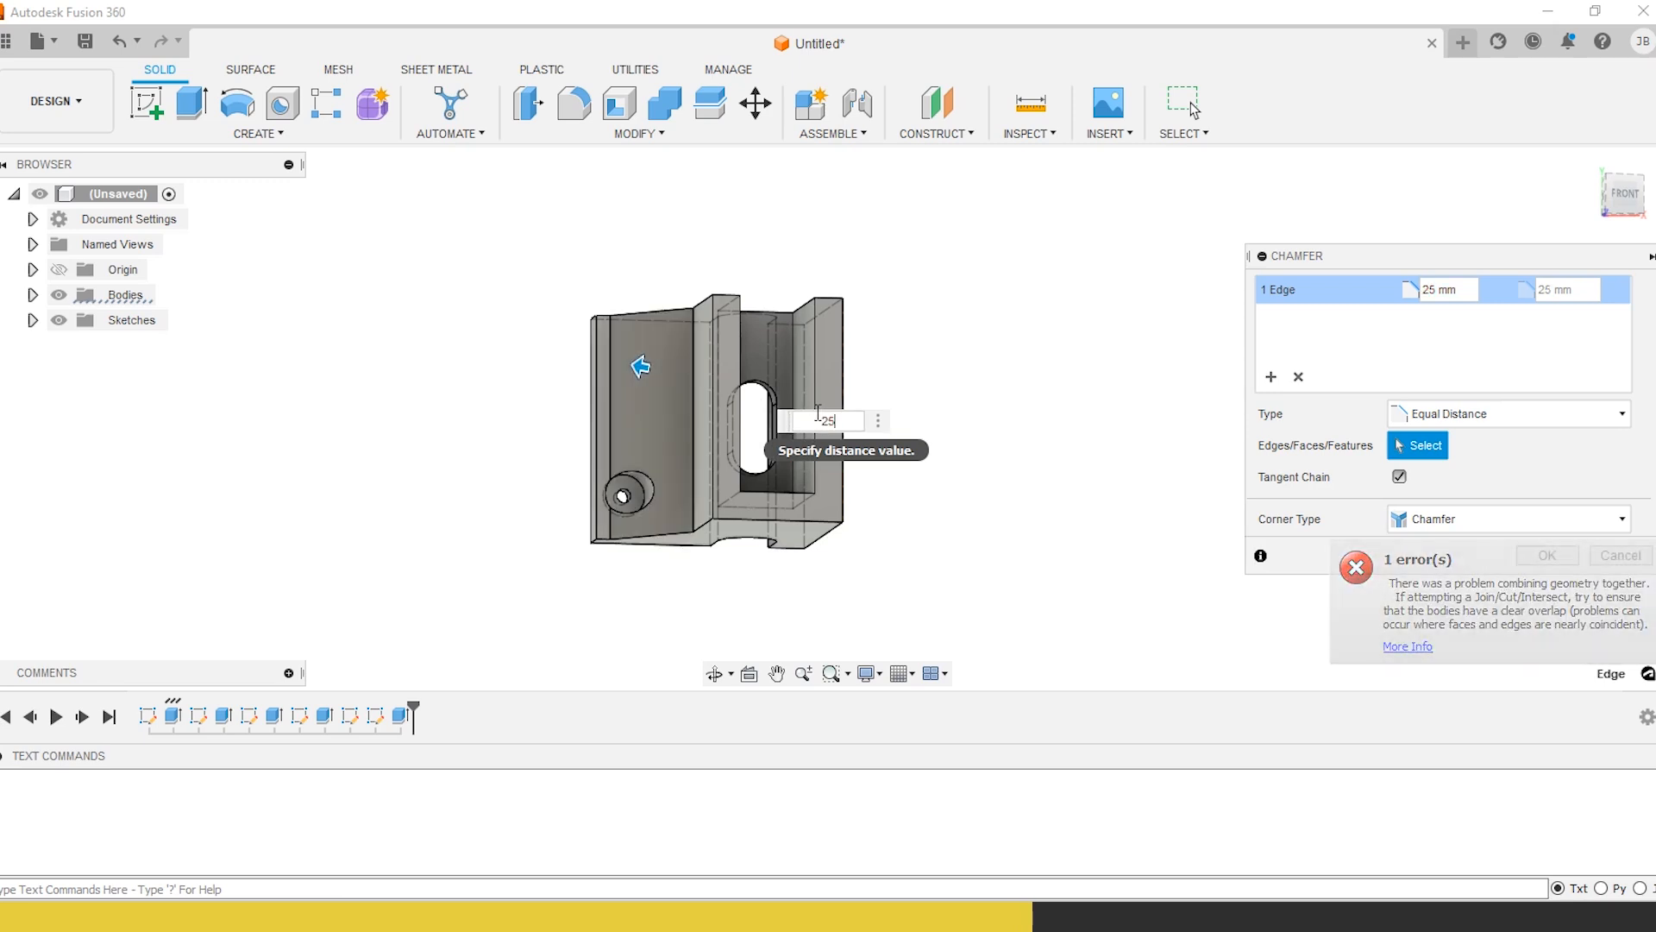
{"action": "middle_click_drag", "start_coordinate": [598, 464], "coordinate": [699, 366], "text": "shift"}
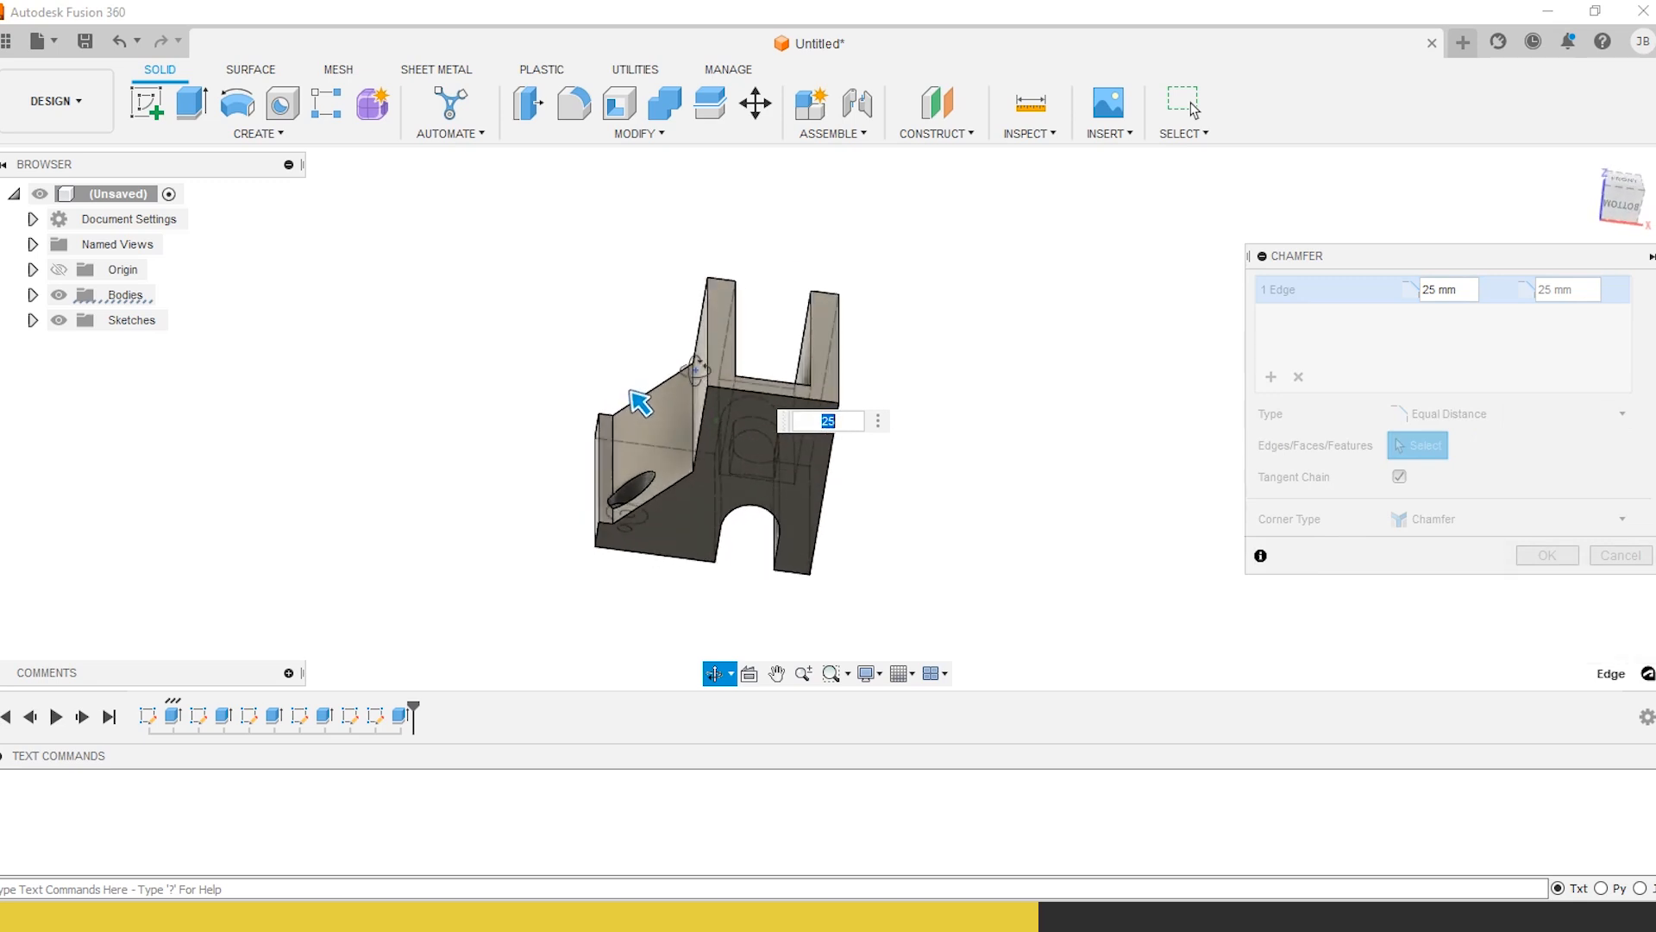
{"action": "left_click", "coordinate": [1544, 555]}
{"action": "middle_click_drag", "start_coordinate": [676, 580], "coordinate": [721, 490], "text": "shift"}
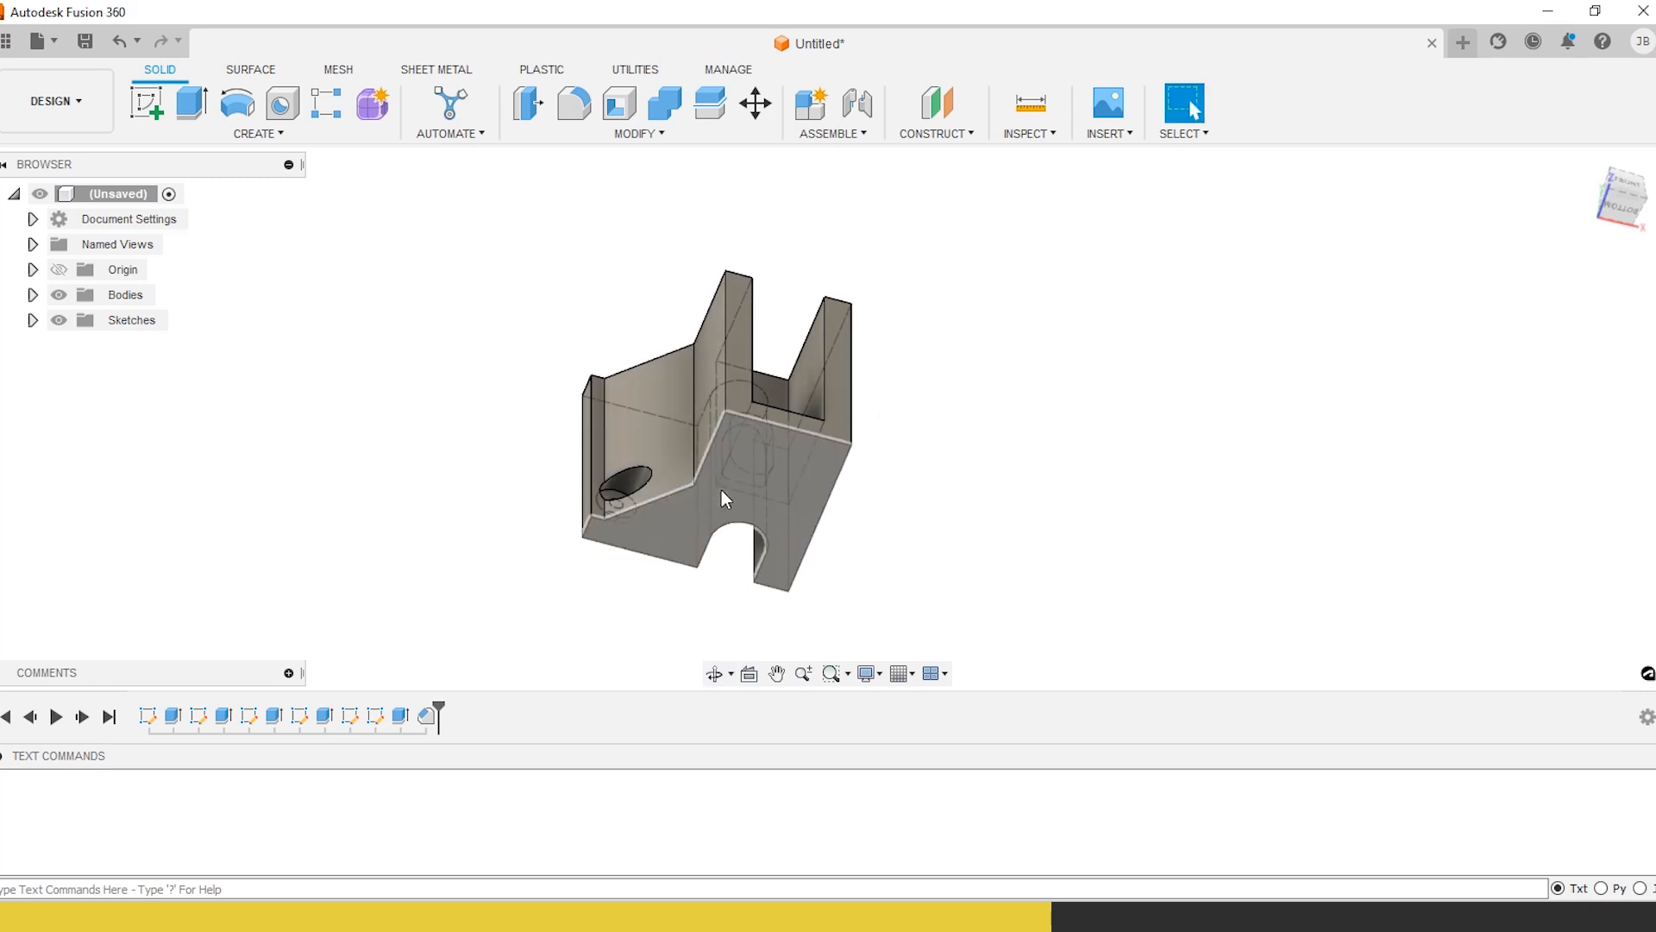
{"action": "scroll", "coordinate": [576, 477], "scroll_direction": "up", "scroll_amount": 3}
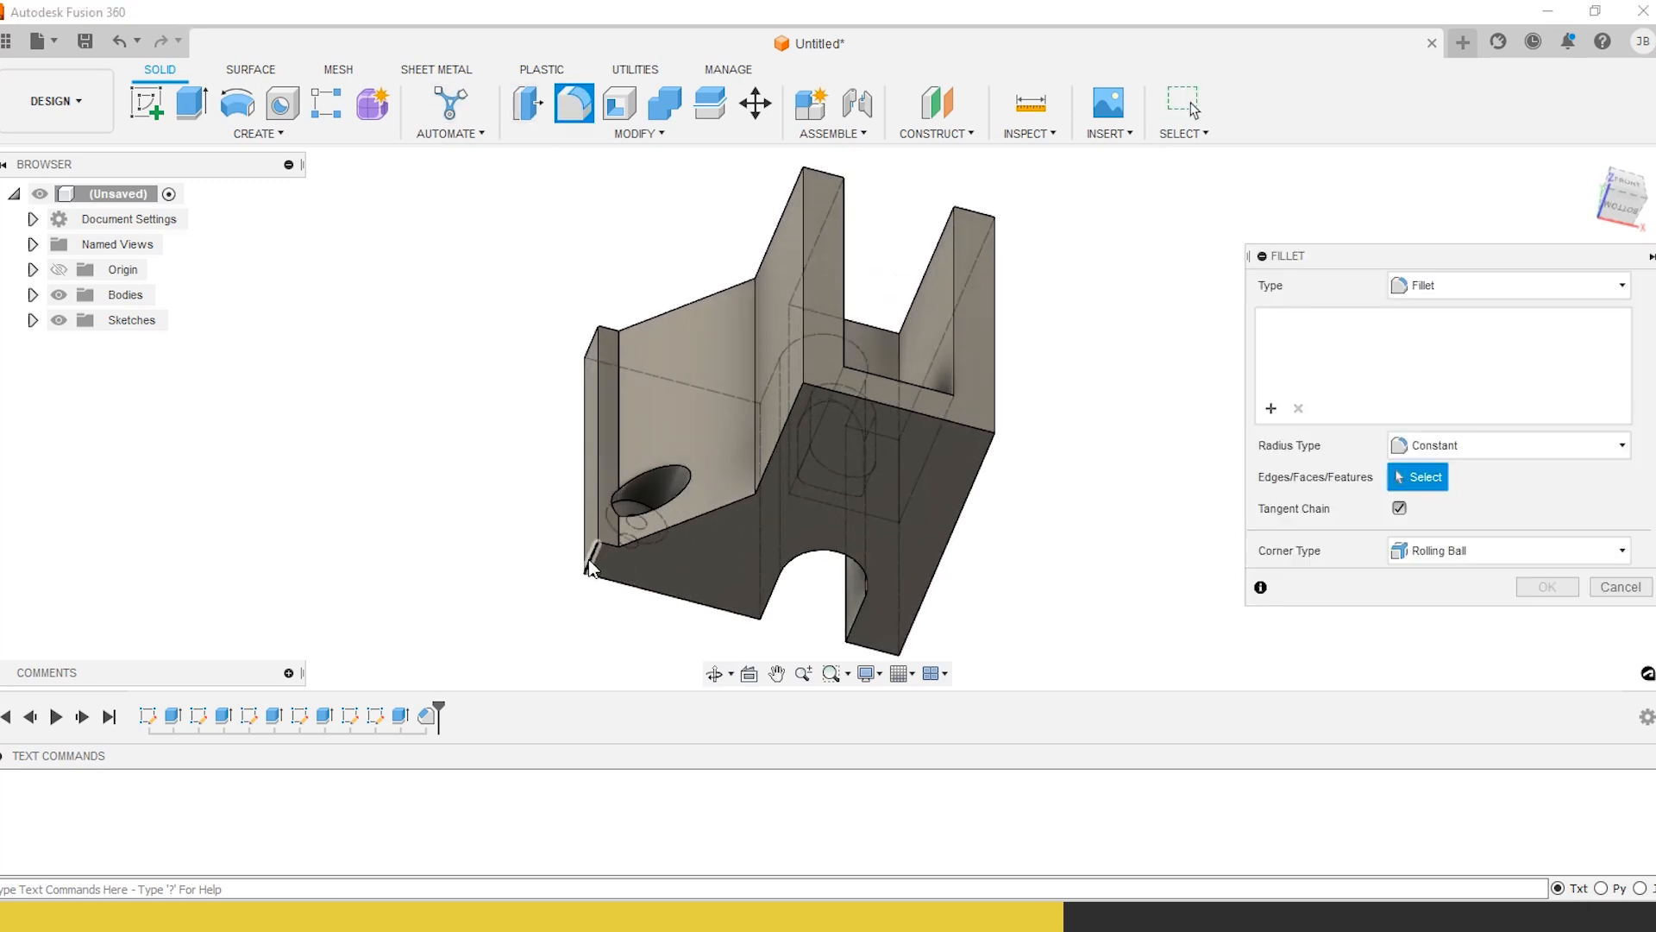
{"action": "left_click", "coordinate": [1596, 580]}
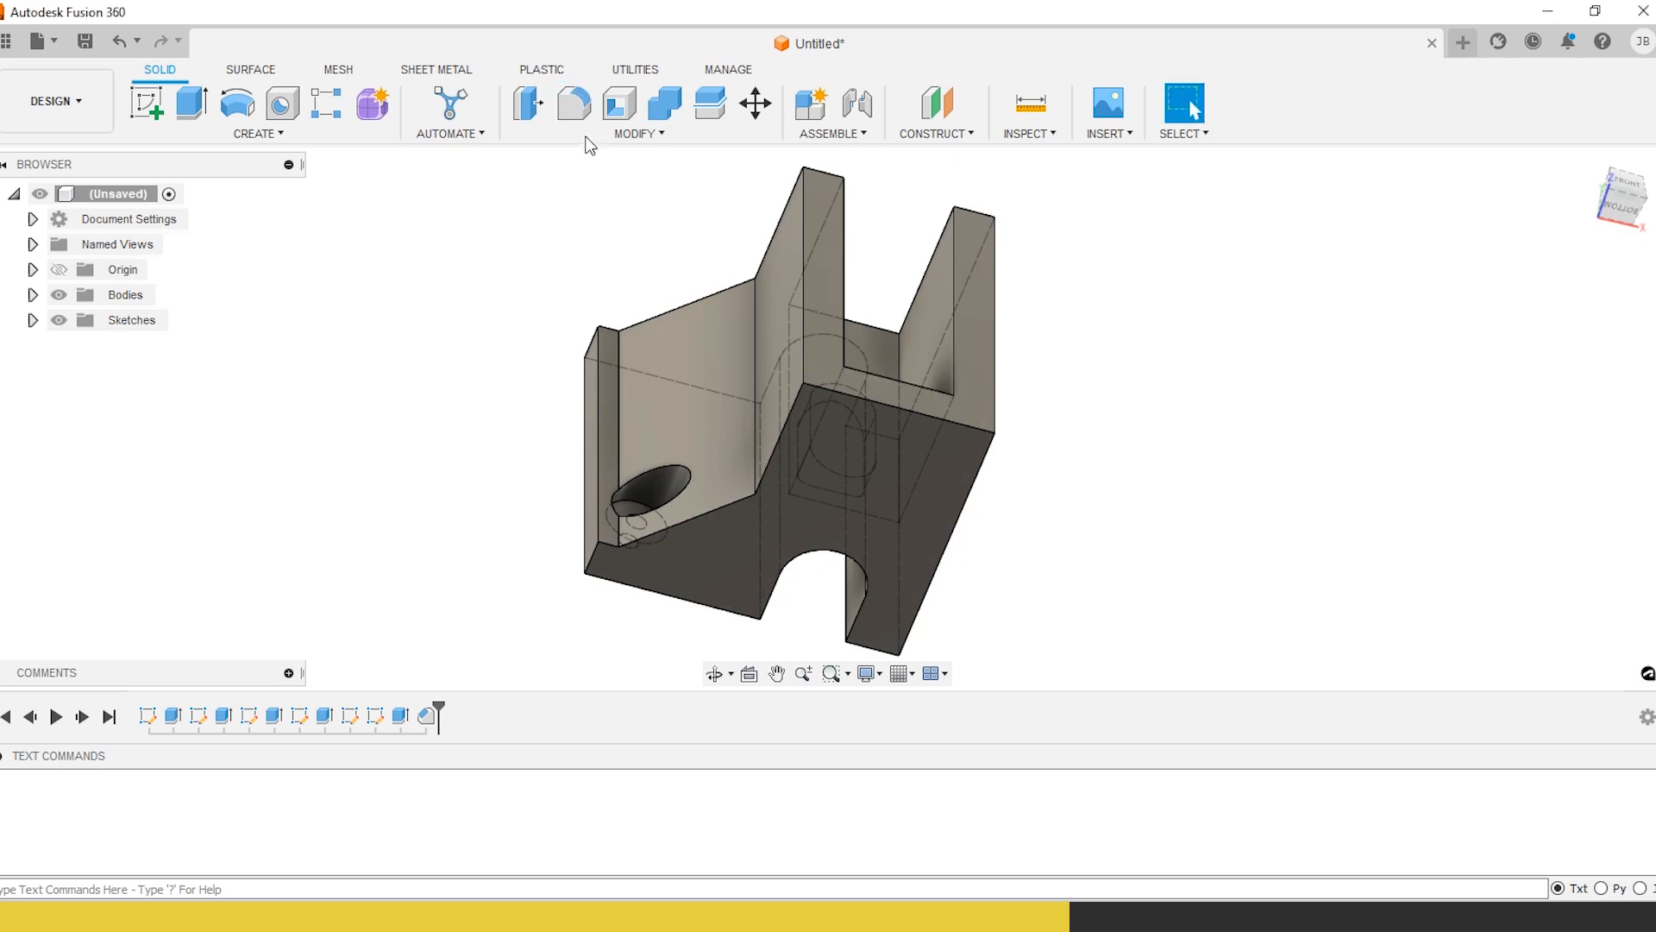
Start a two-distance chamfer on the flange's outer corner edge farthest from the hole, with distances of 10 mm and 45 mm
{"action": "left_click", "coordinate": [637, 137]}
{"action": "left_click", "coordinate": [552, 203]}
{"action": "middle_click_drag", "start_coordinate": [526, 252], "coordinate": [574, 215], "text": "shift"}
{"action": "left_click", "coordinate": [578, 220]}
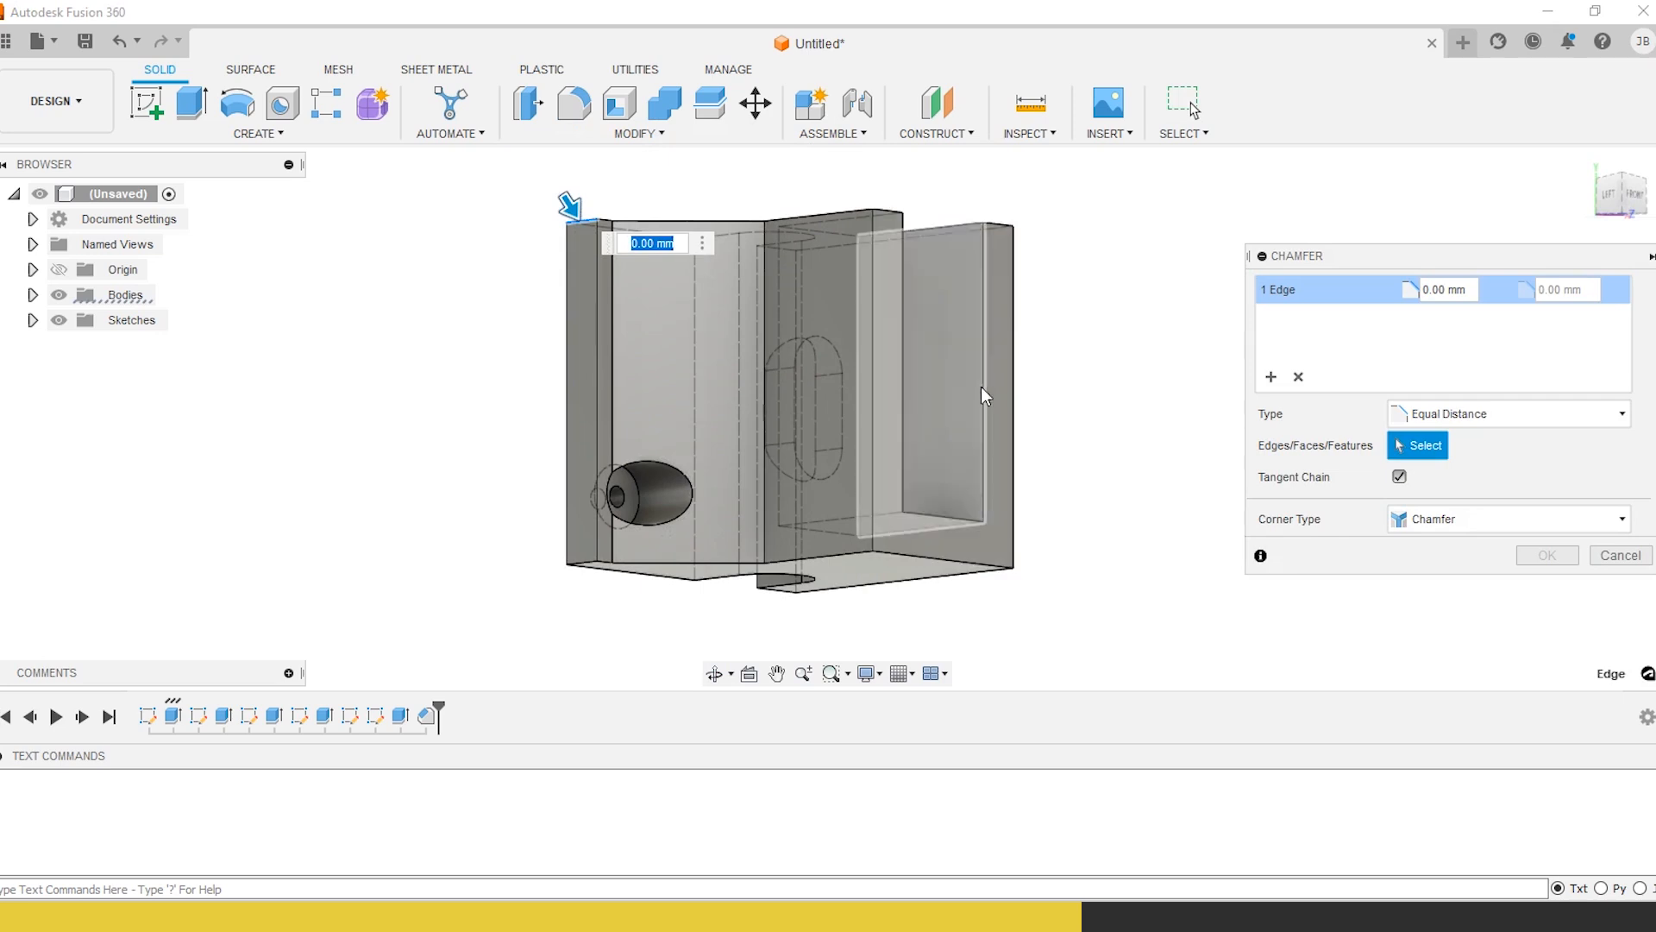
{"action": "middle_click_drag", "start_coordinate": [1301, 424], "coordinate": [1080, 419], "text": "shift"}
{"action": "left_click", "coordinate": [1368, 416]}
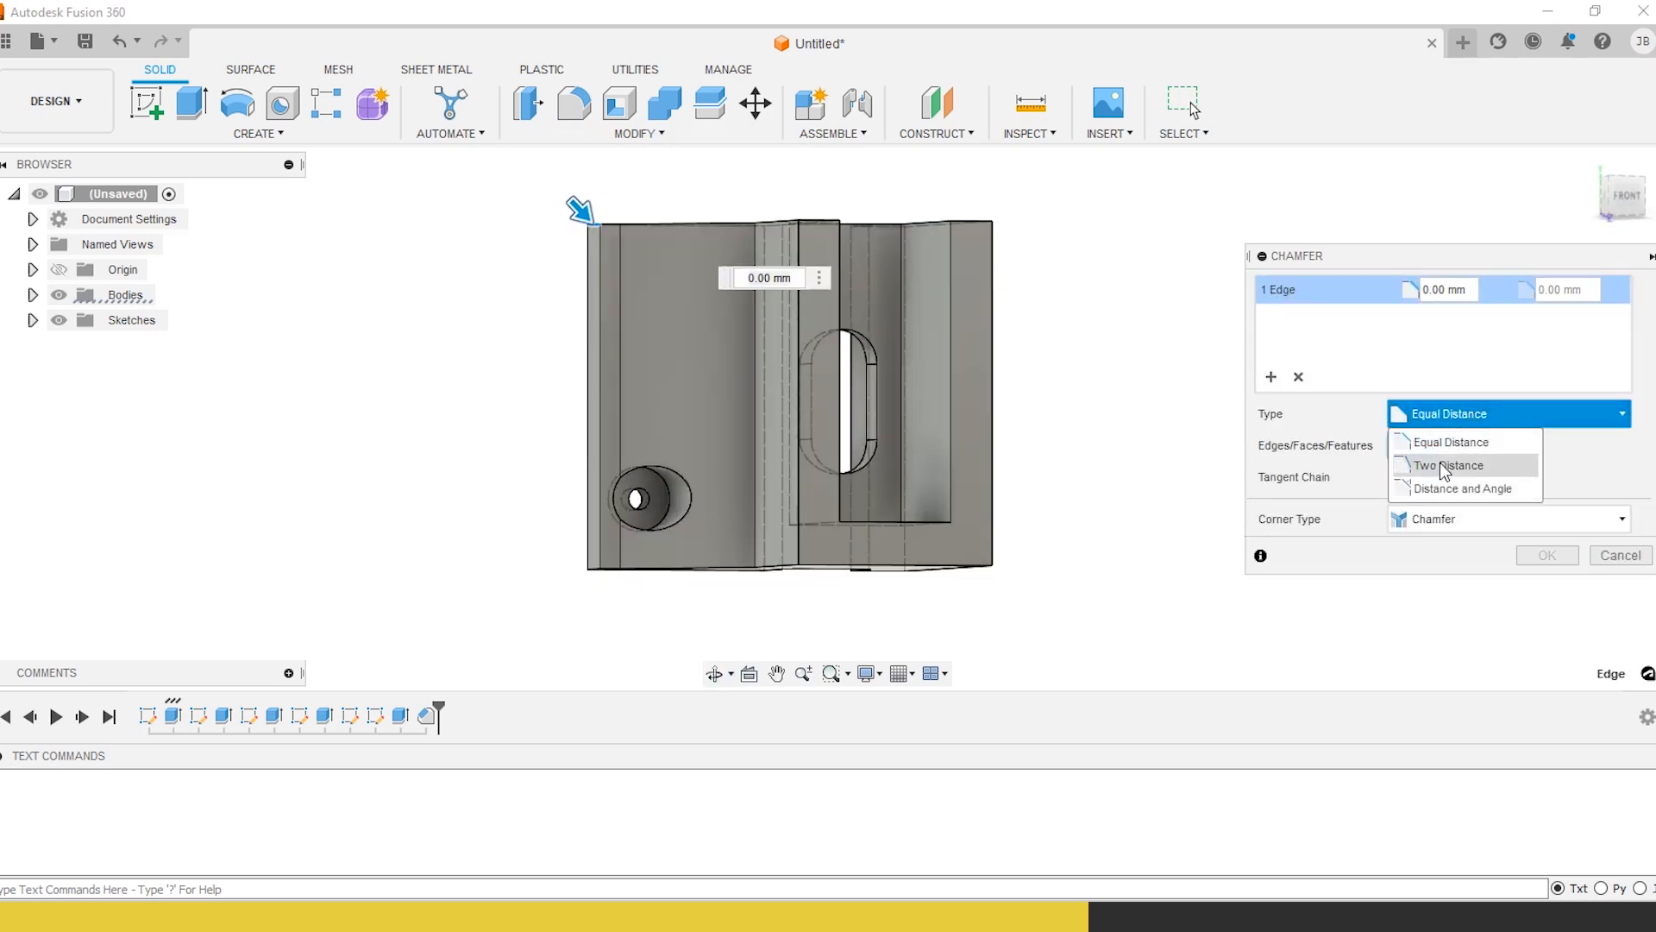
{"action": "left_click", "coordinate": [1365, 462]}
{"action": "left_click", "coordinate": [1469, 299]}
{"action": "type", "text": "10"}
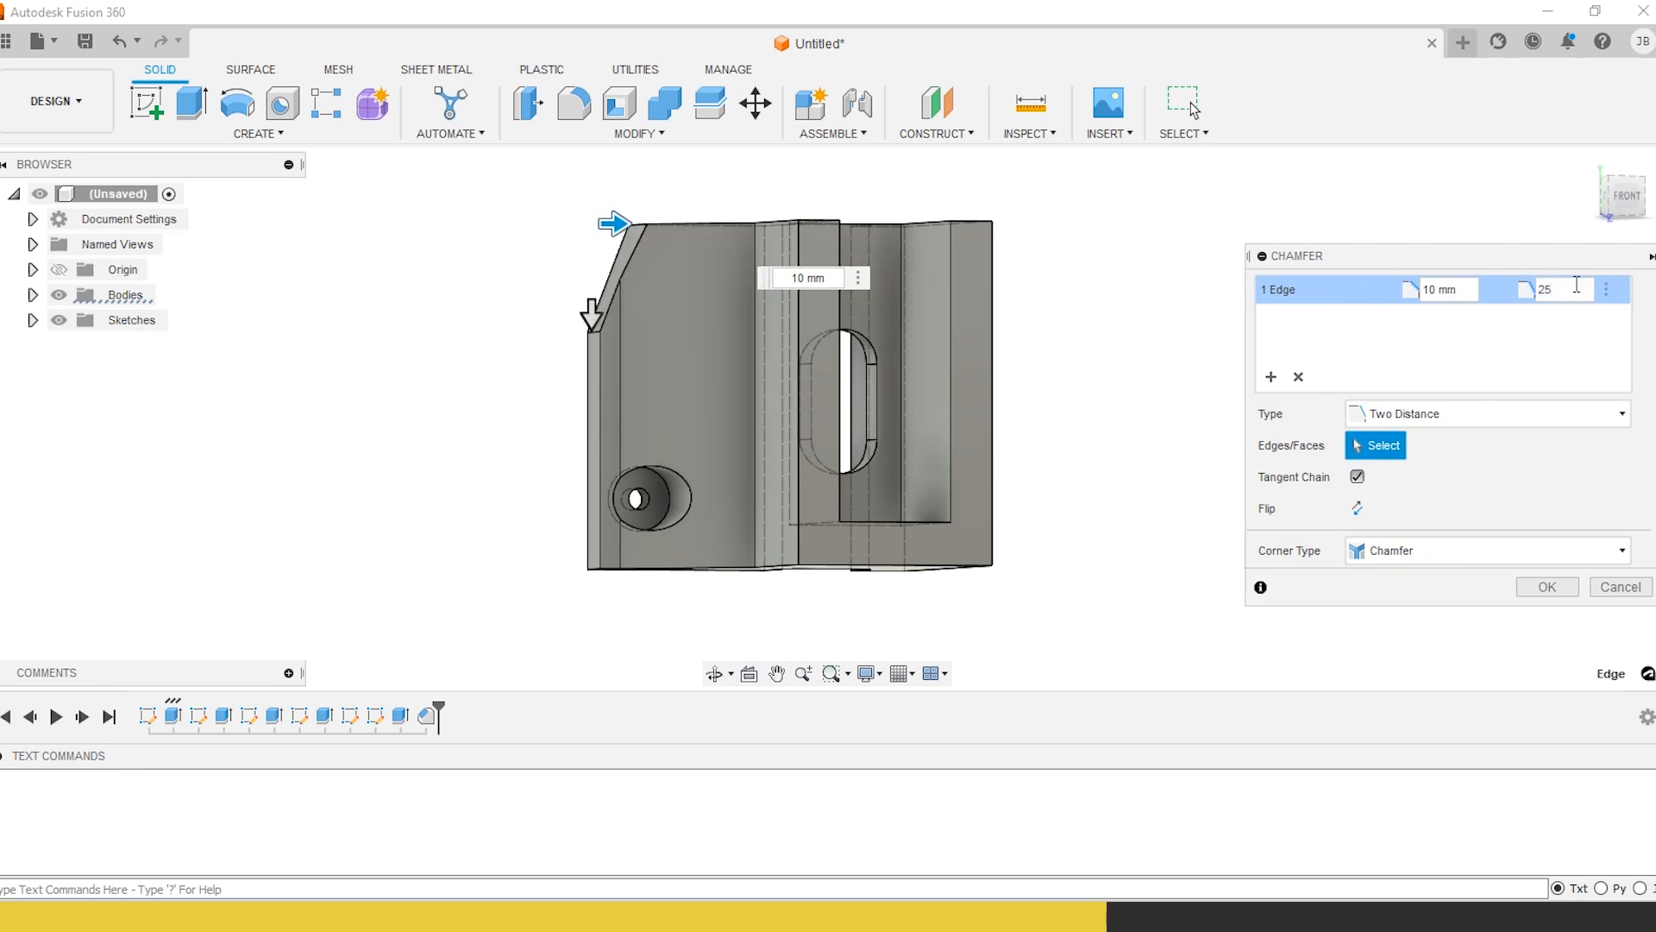
{"action": "left_click", "coordinate": [1577, 284]}
{"action": "type", "text": "245"}
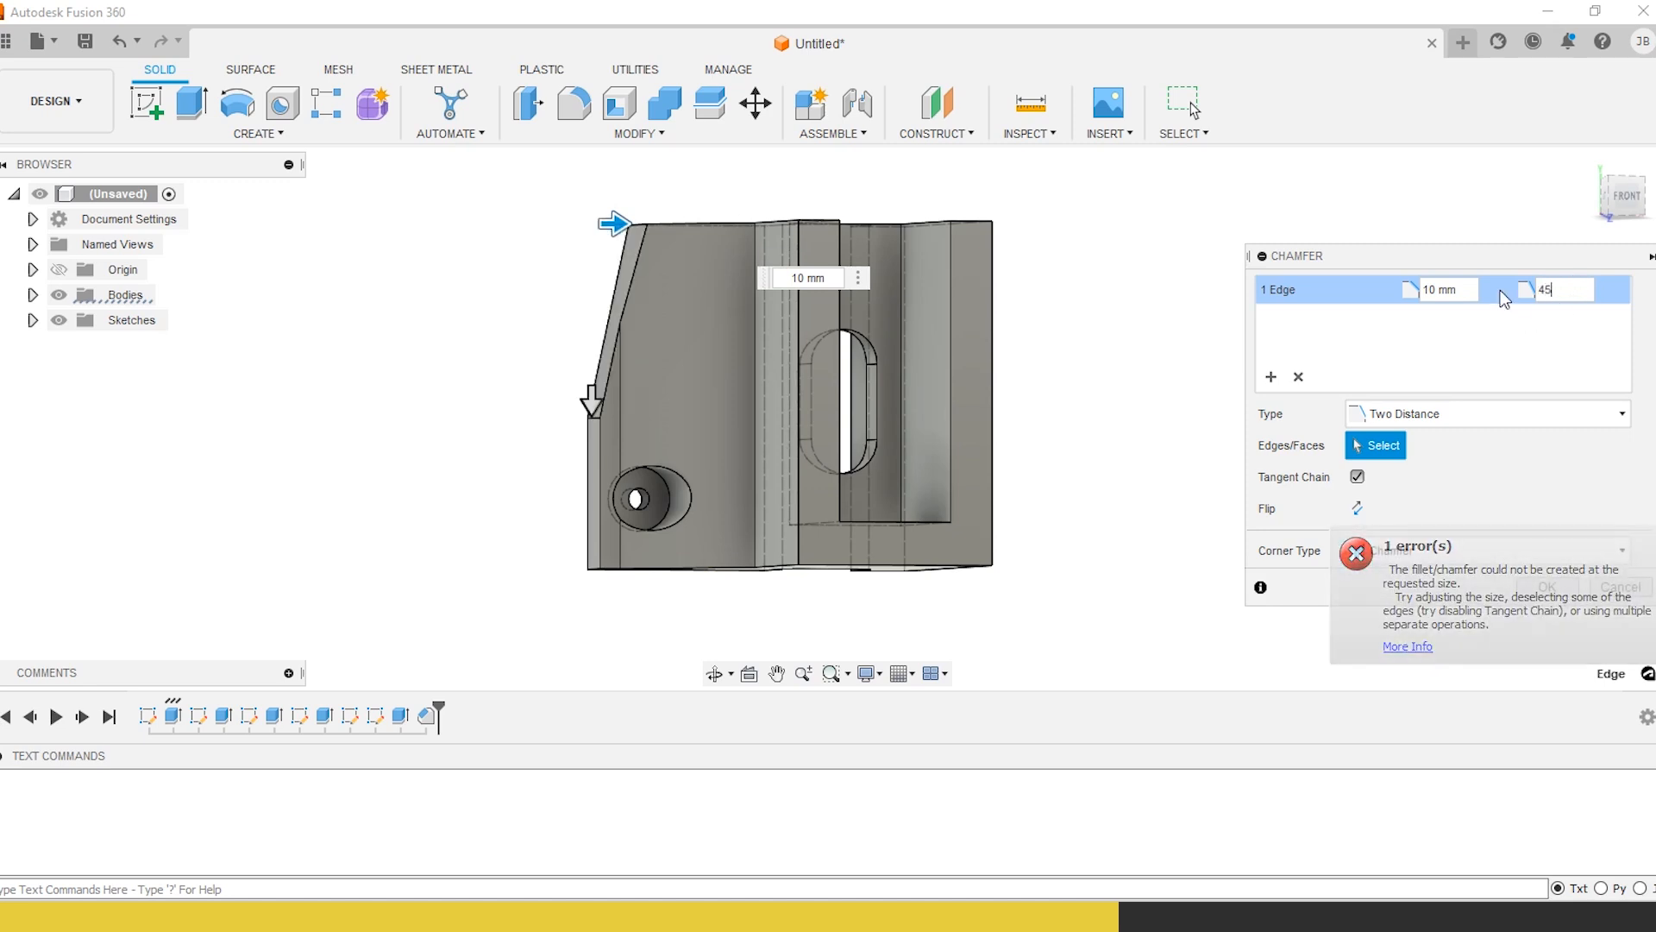
Set the flange corner chamfer's two distances to 30 mm and 50 mm and apply it
{"action": "left_click", "coordinate": [1467, 288]}
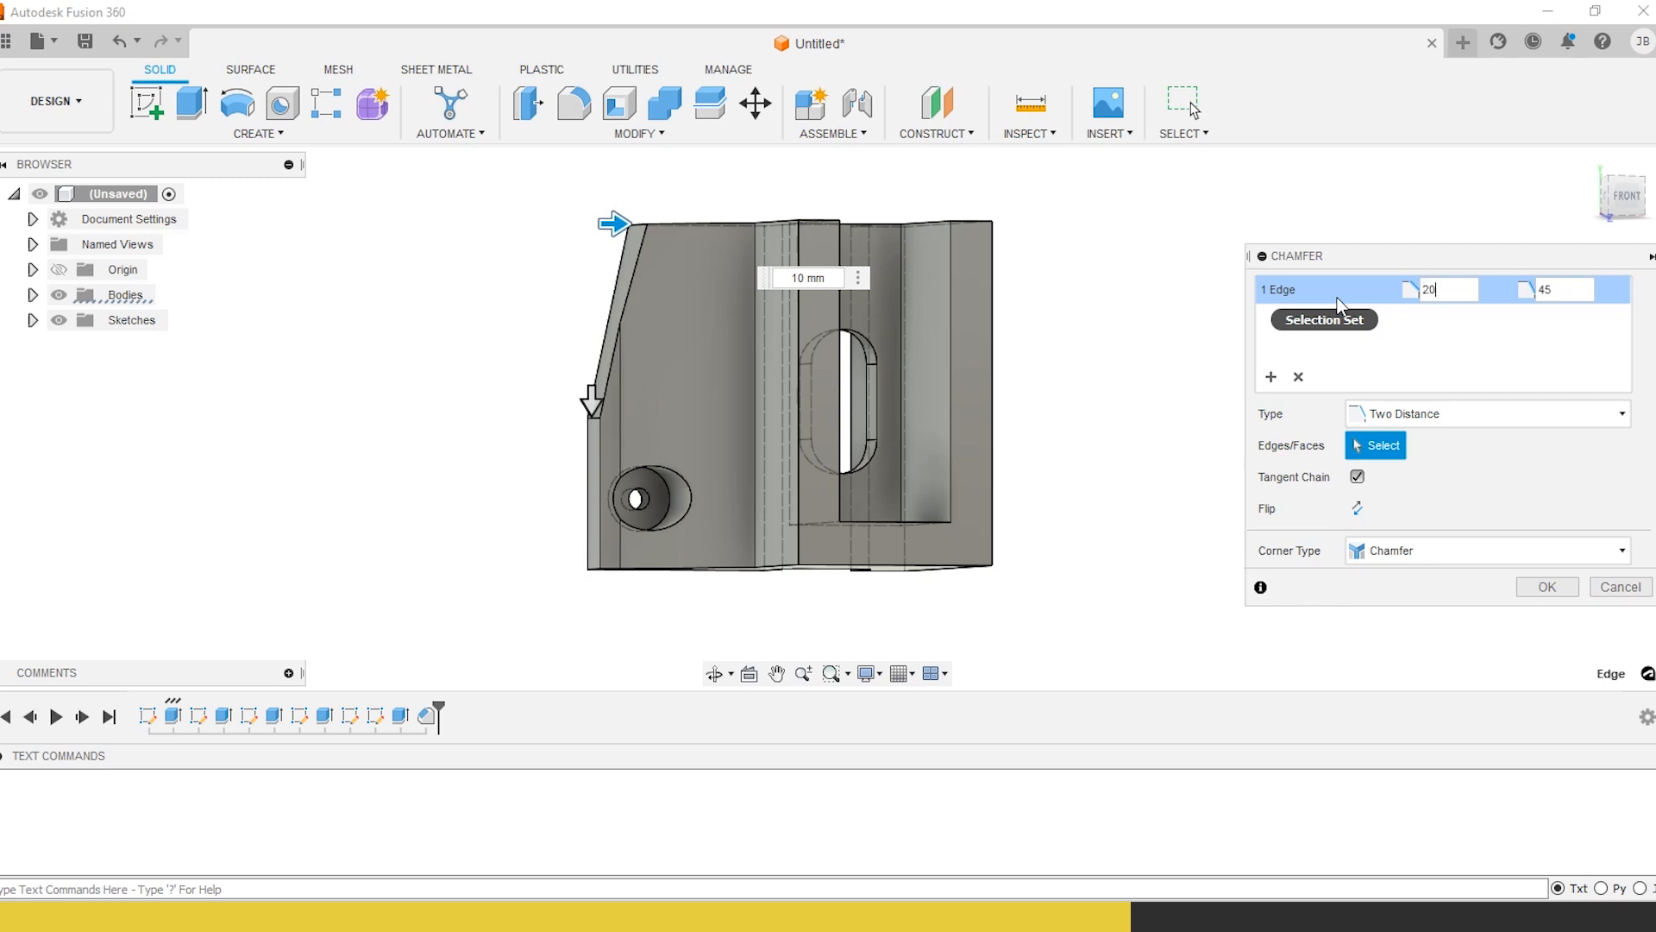
{"action": "key", "text": "BackSpace"}
{"action": "key", "text": "BackSpace"}
{"action": "type", "text": "30"}
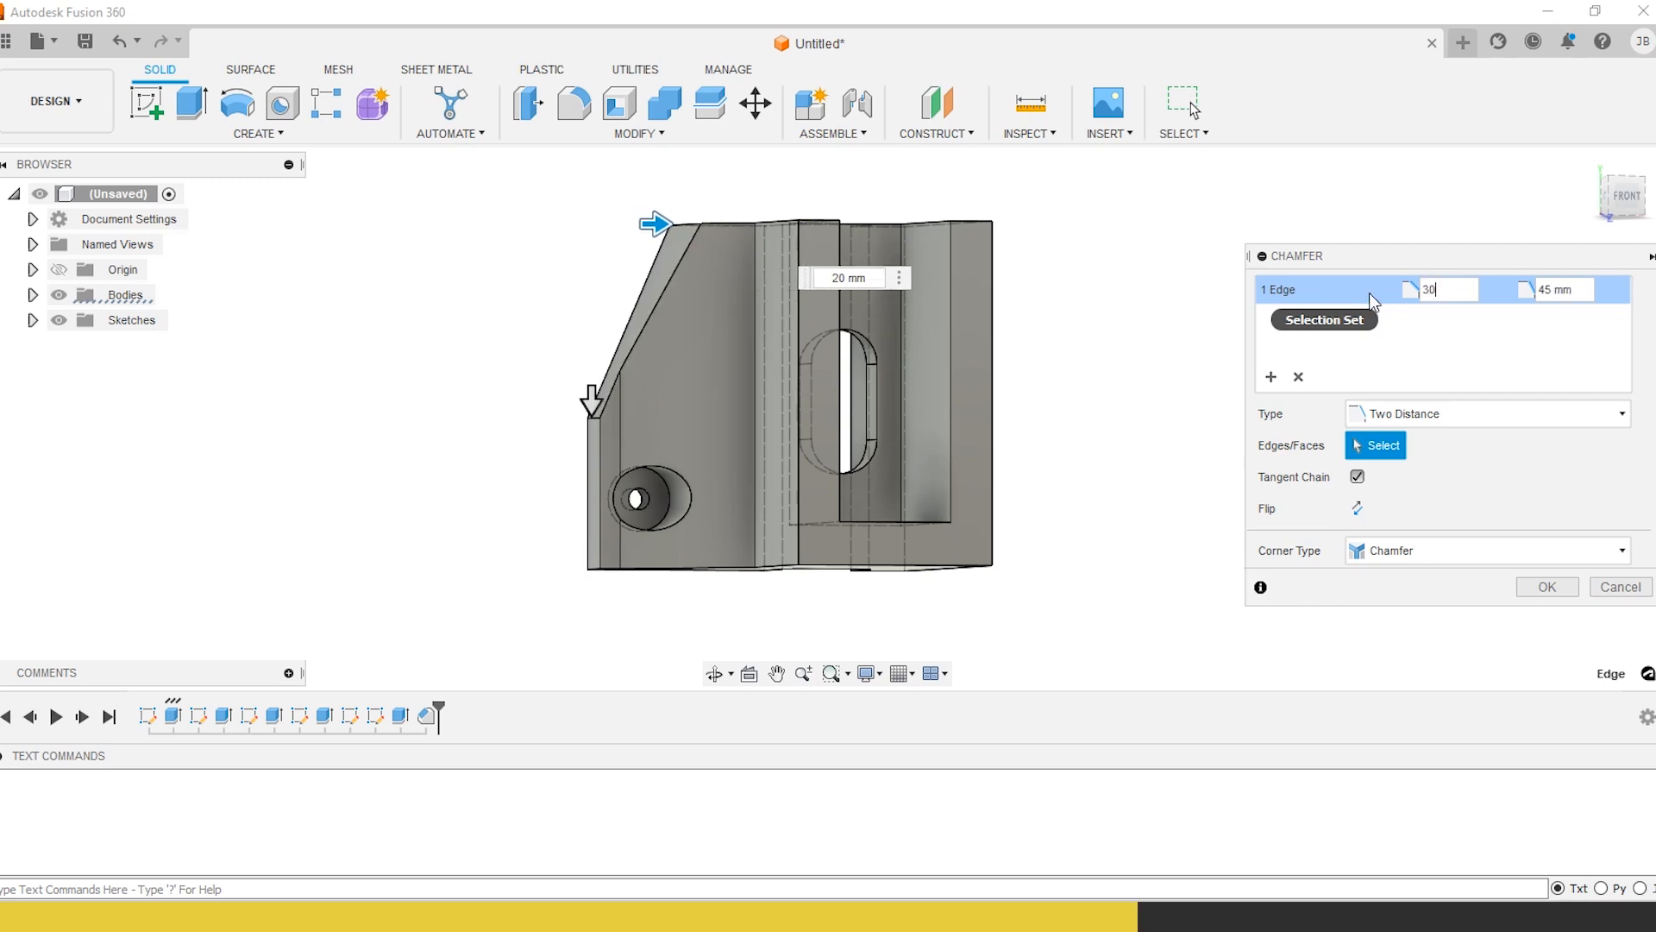
{"action": "left_click", "coordinate": [1581, 289]}
{"action": "type", "text": "50"}
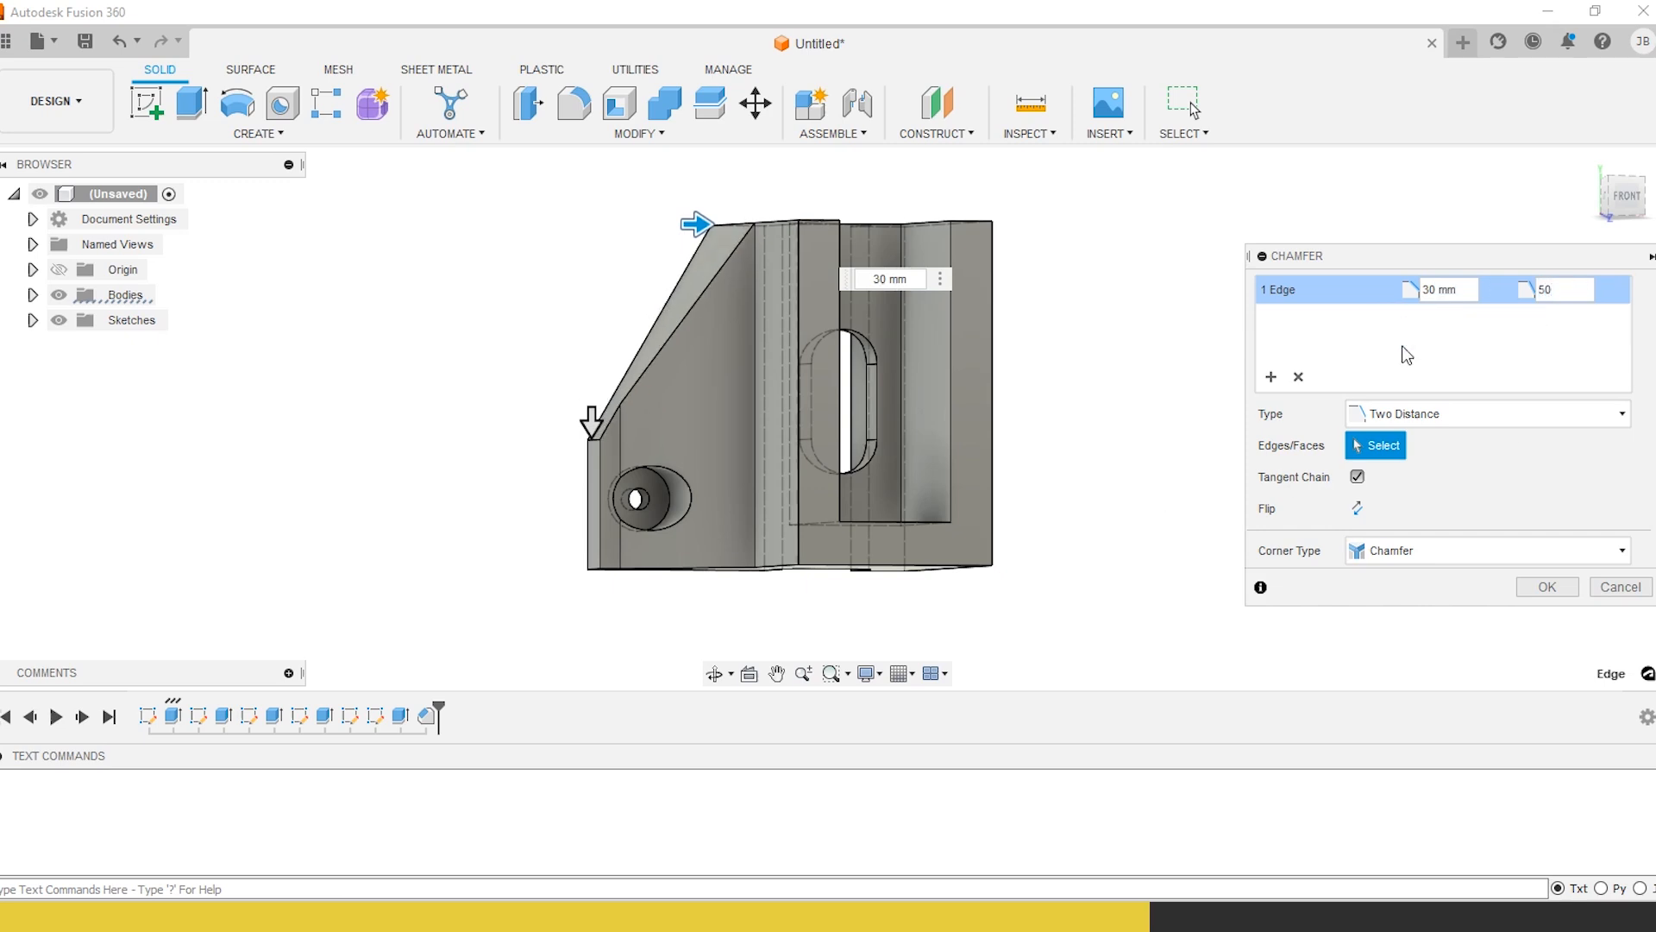
{"action": "left_click", "coordinate": [1546, 587]}
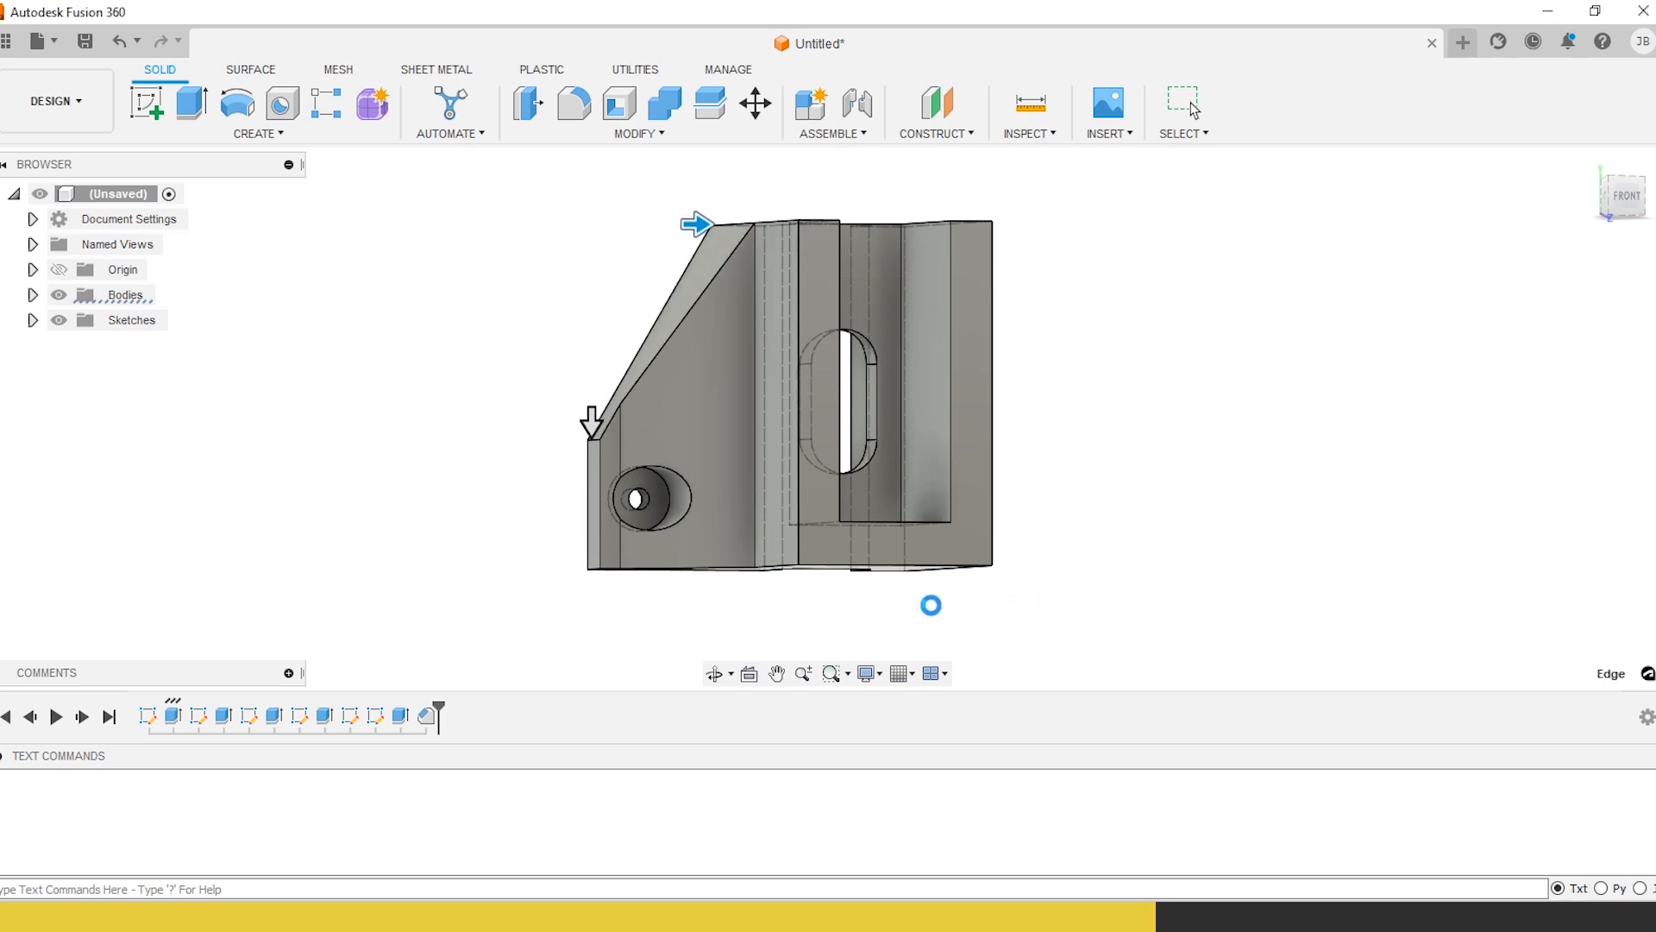
Select 12 edges for a constant-radius fillet: the body's outer lengthwise edges, the rounded cut-out's rims and the flange's outer corners
{"action": "middle_click_drag", "start_coordinate": [1002, 633], "coordinate": [982, 536], "text": "shift"}
{"action": "middle_click_drag", "start_coordinate": [596, 582], "coordinate": [759, 422], "text": "shift"}
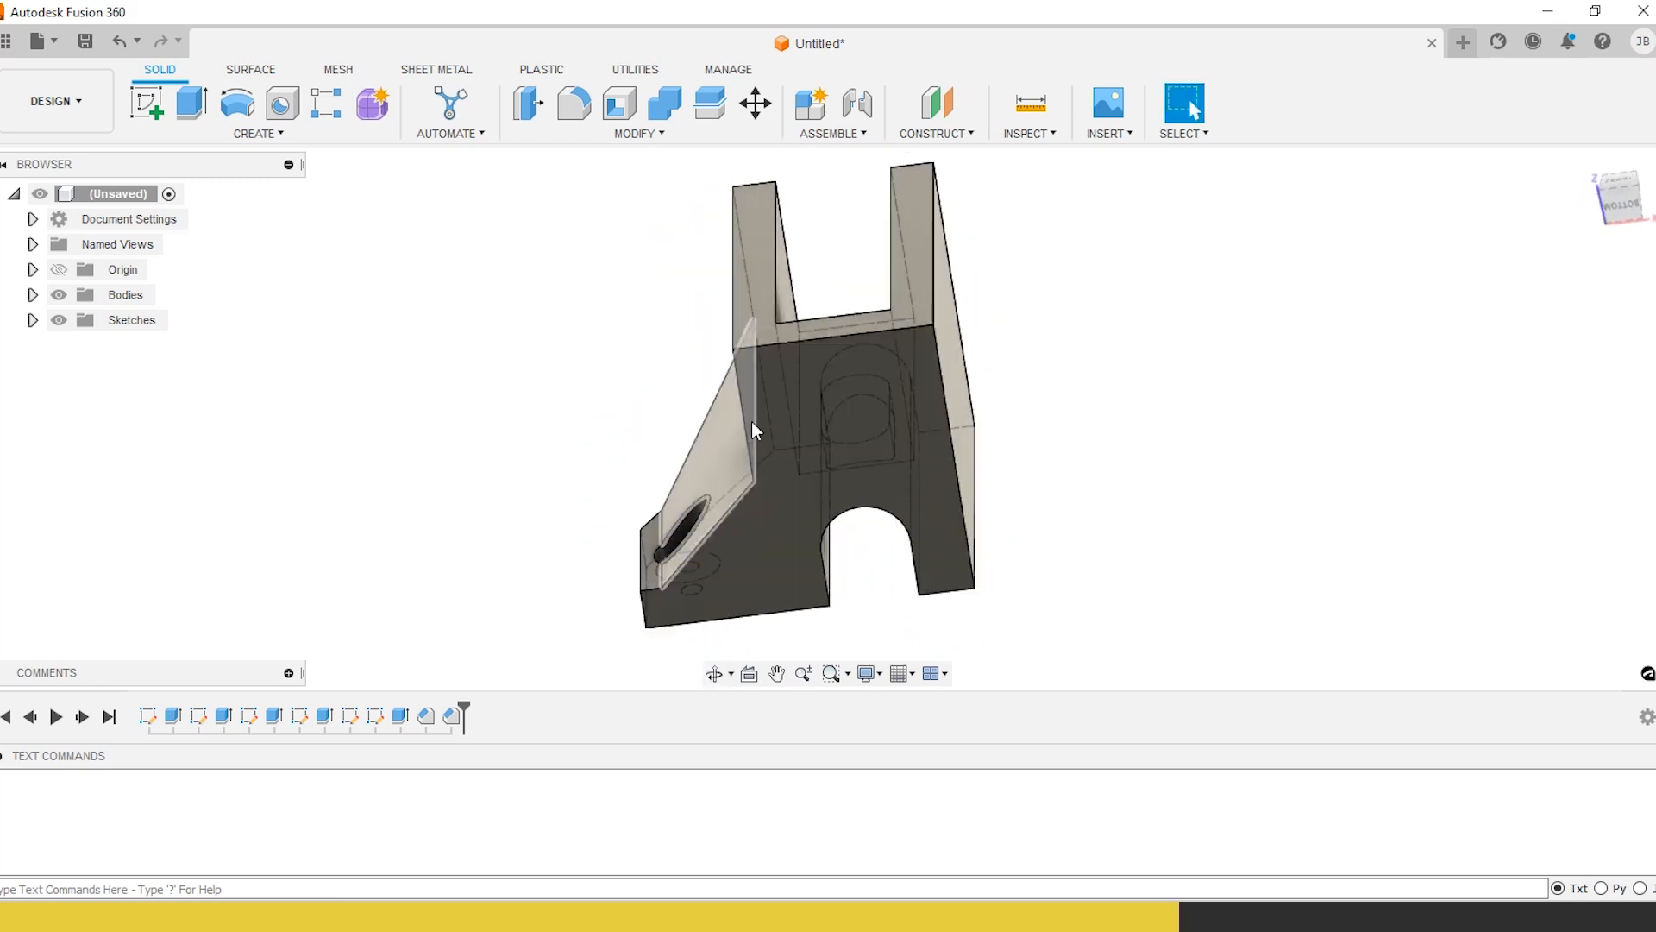
{"action": "left_click", "coordinate": [575, 106]}
{"action": "left_click", "coordinate": [963, 481]}
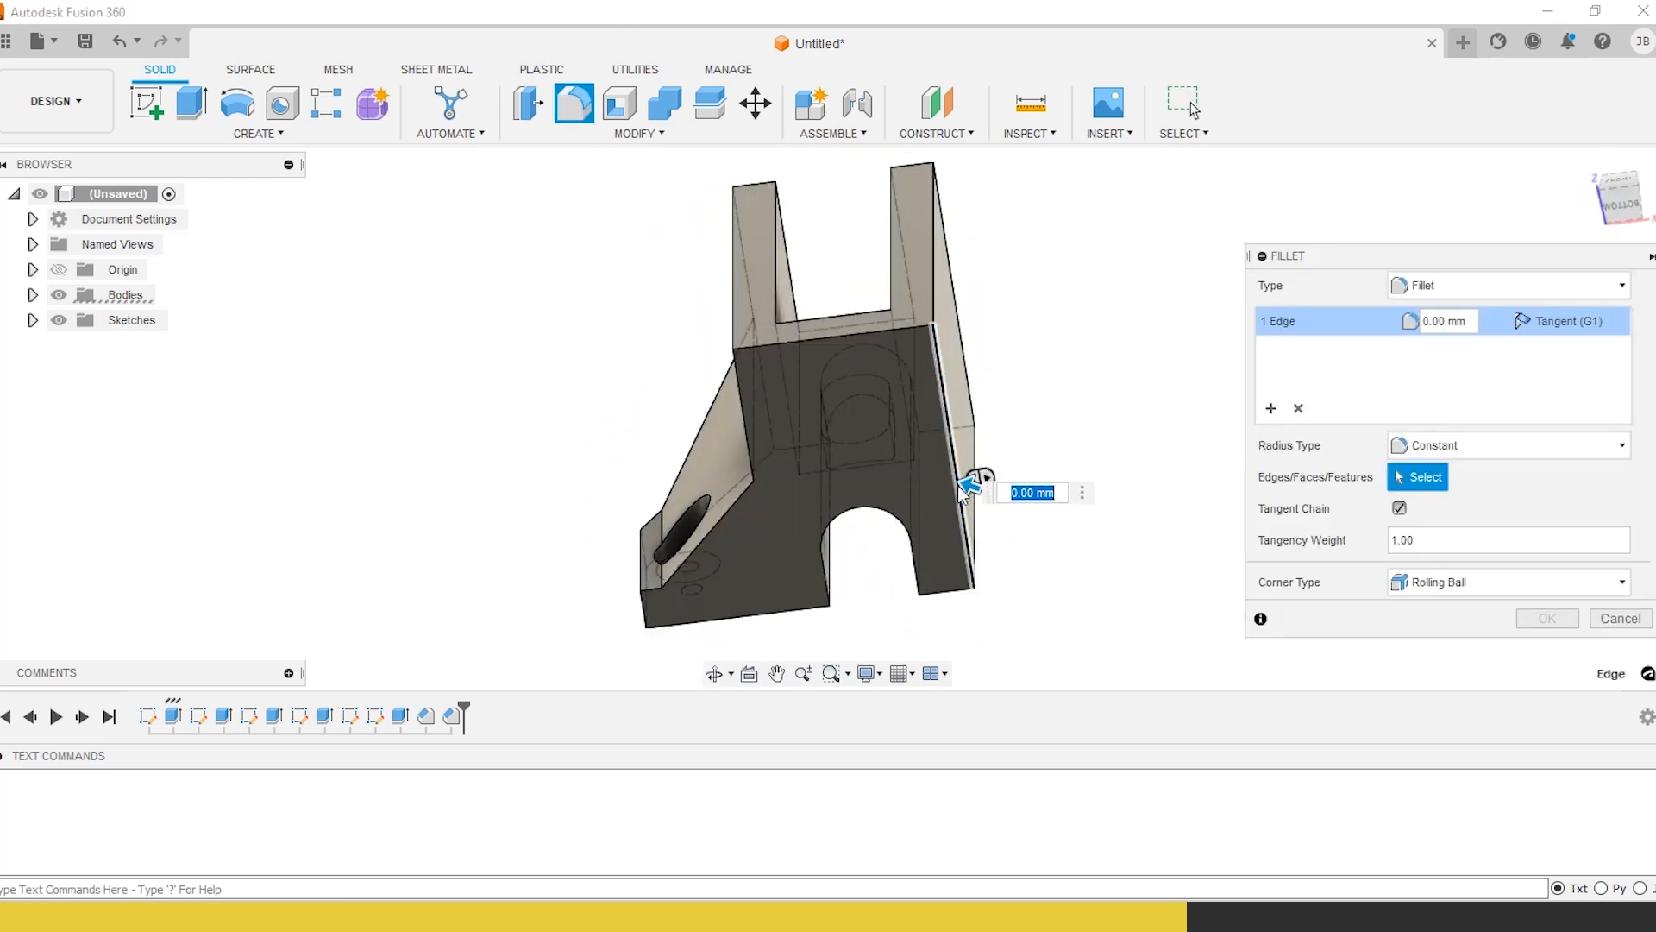
{"action": "left_click", "coordinate": [915, 565]}
{"action": "left_click", "coordinate": [647, 614]}
{"action": "middle_click_drag", "start_coordinate": [650, 612], "coordinate": [807, 617], "text": "shift"}
{"action": "left_click", "coordinate": [584, 407]}
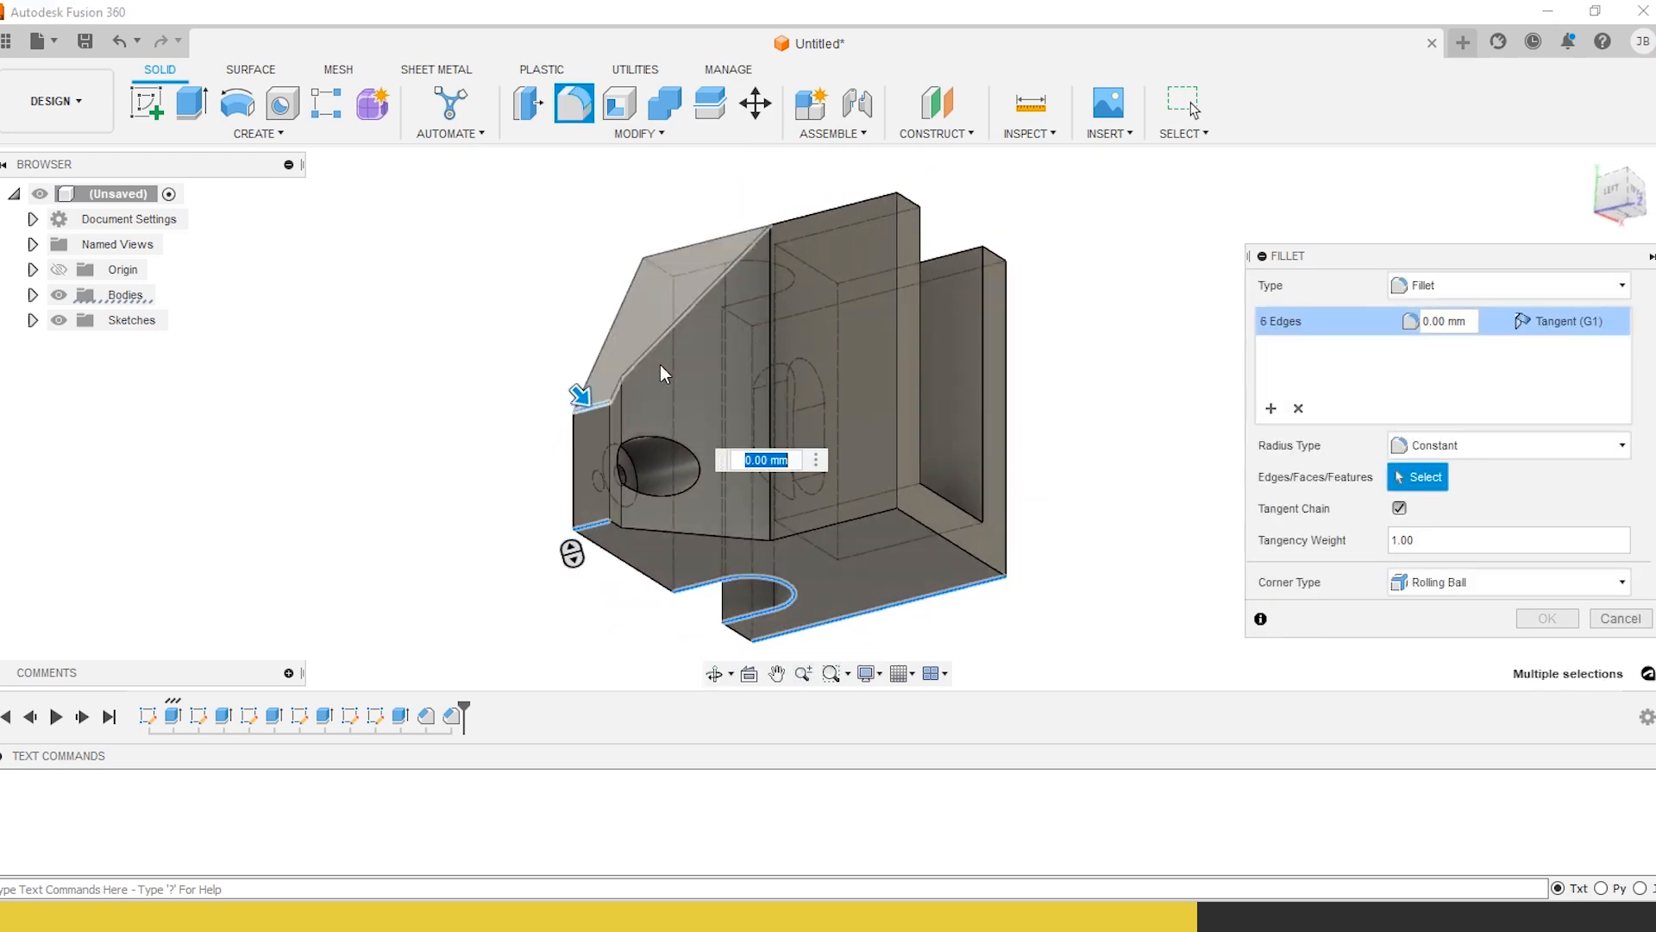
{"action": "left_click", "coordinate": [717, 238]}
{"action": "left_click", "coordinate": [800, 217]}
{"action": "middle_click_drag", "start_coordinate": [797, 328], "coordinate": [643, 421], "text": "shift"}
{"action": "left_click", "coordinate": [876, 199]}
{"action": "left_click", "coordinate": [974, 247]}
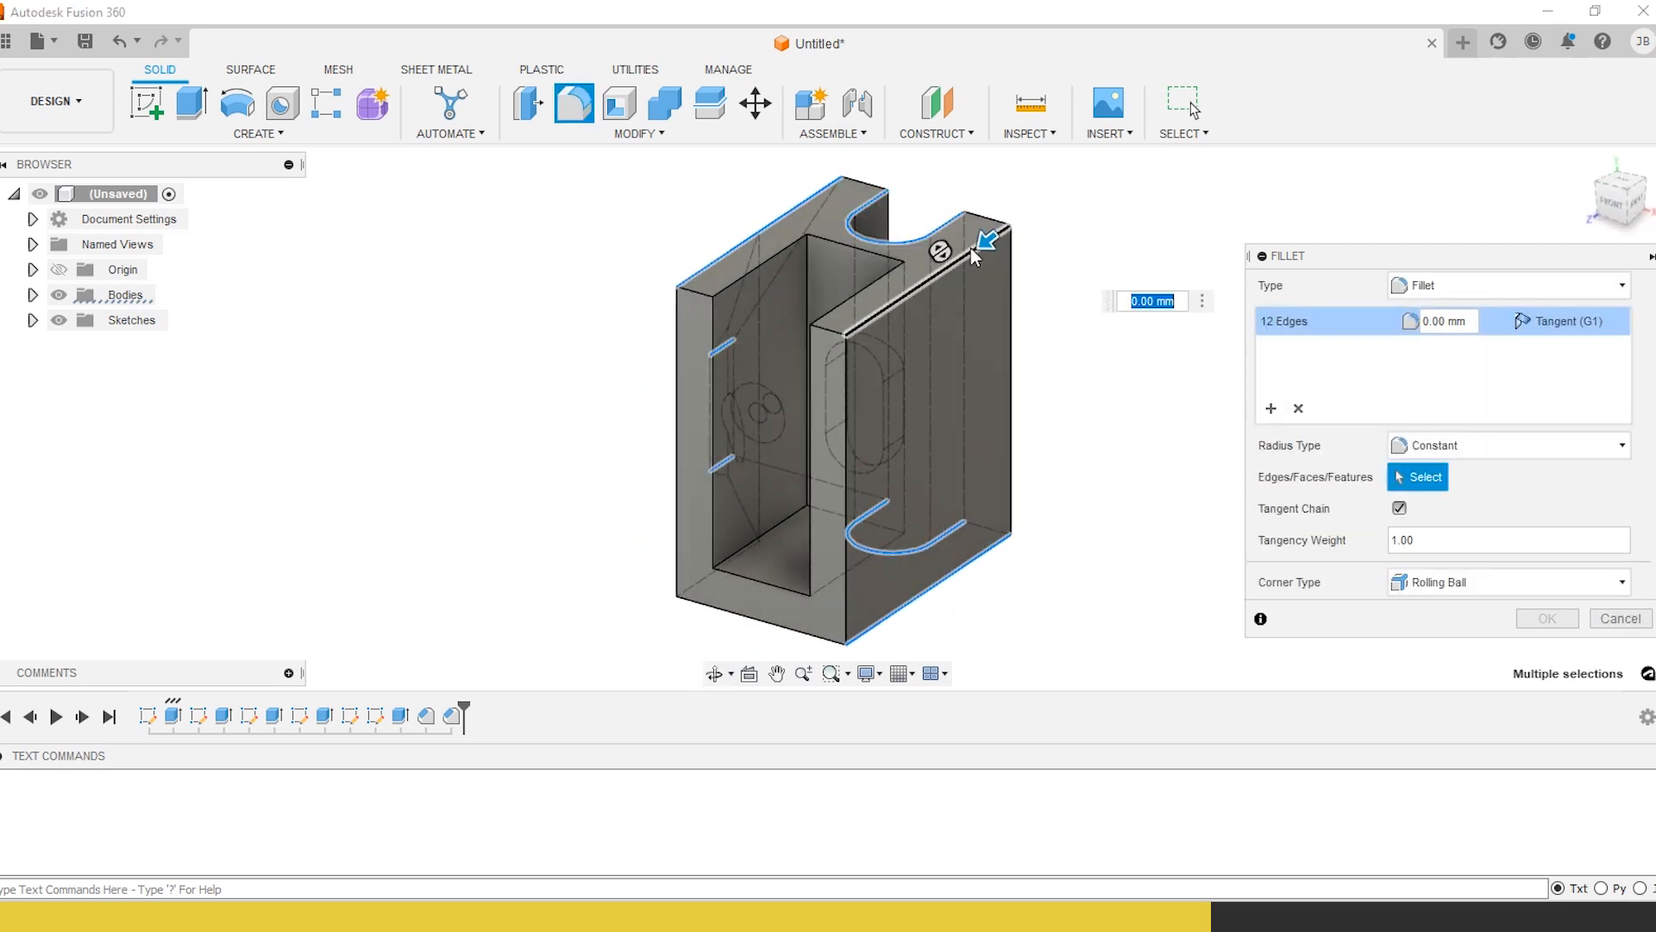
Try fillet radii from 3 mm upward on the selected edges, then apply the fillet with a 5 mm radius
{"action": "type", "text": "3"}
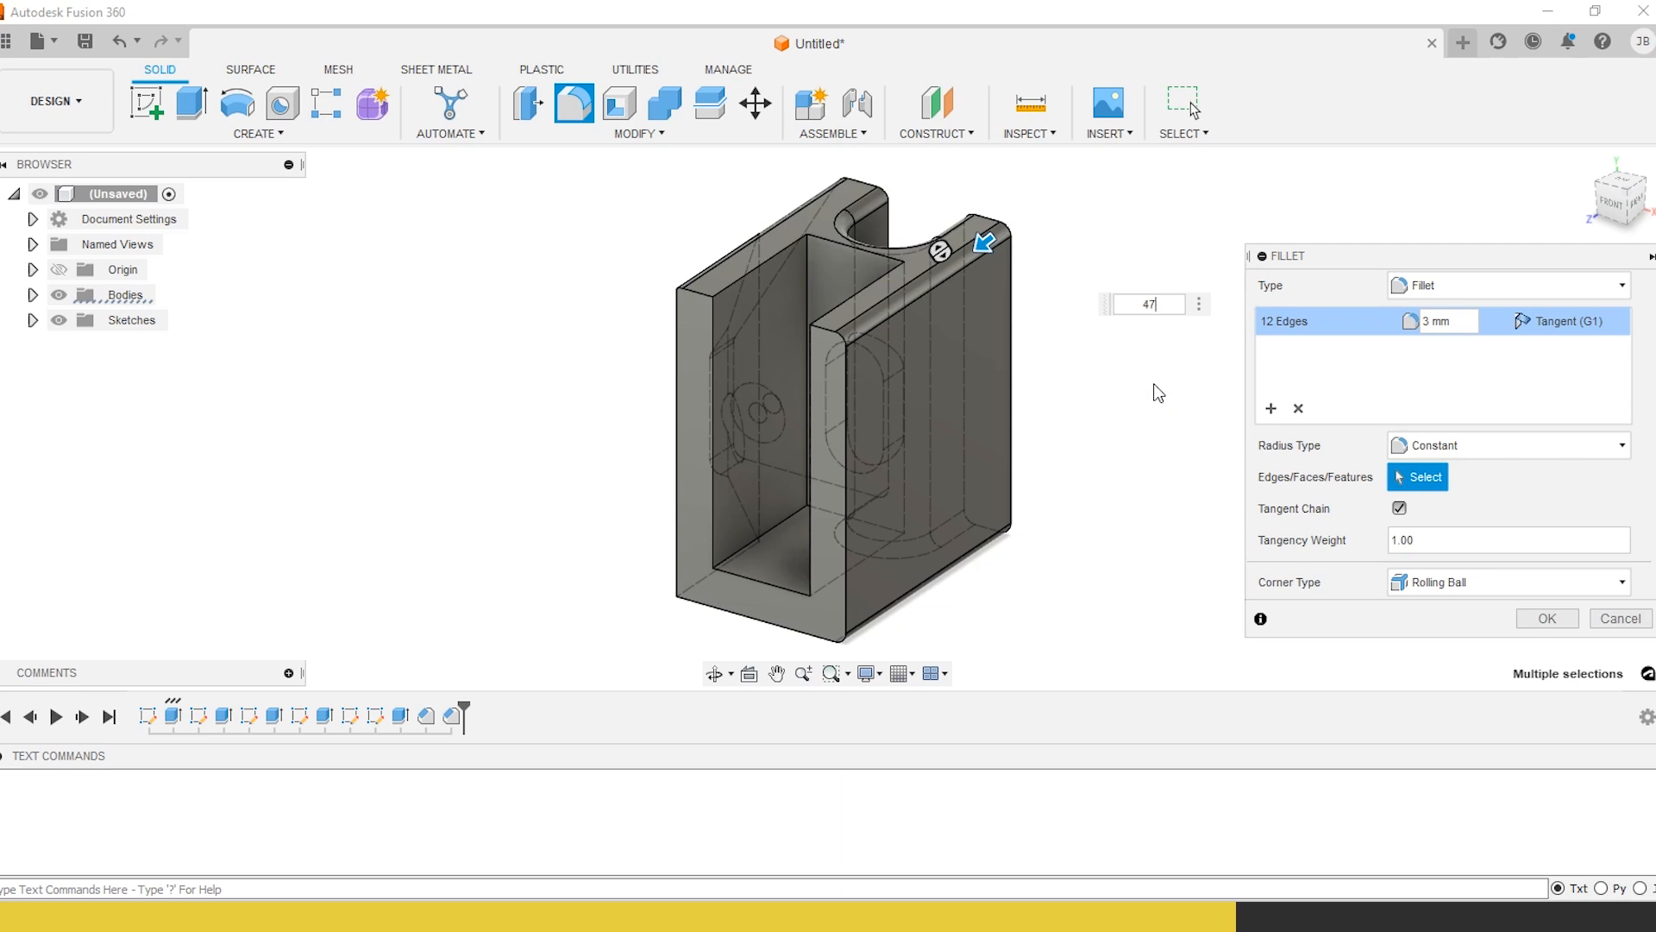
{"action": "key", "text": "Return"}
{"action": "key", "text": "BackSpace"}
{"action": "type", "text": "5"}
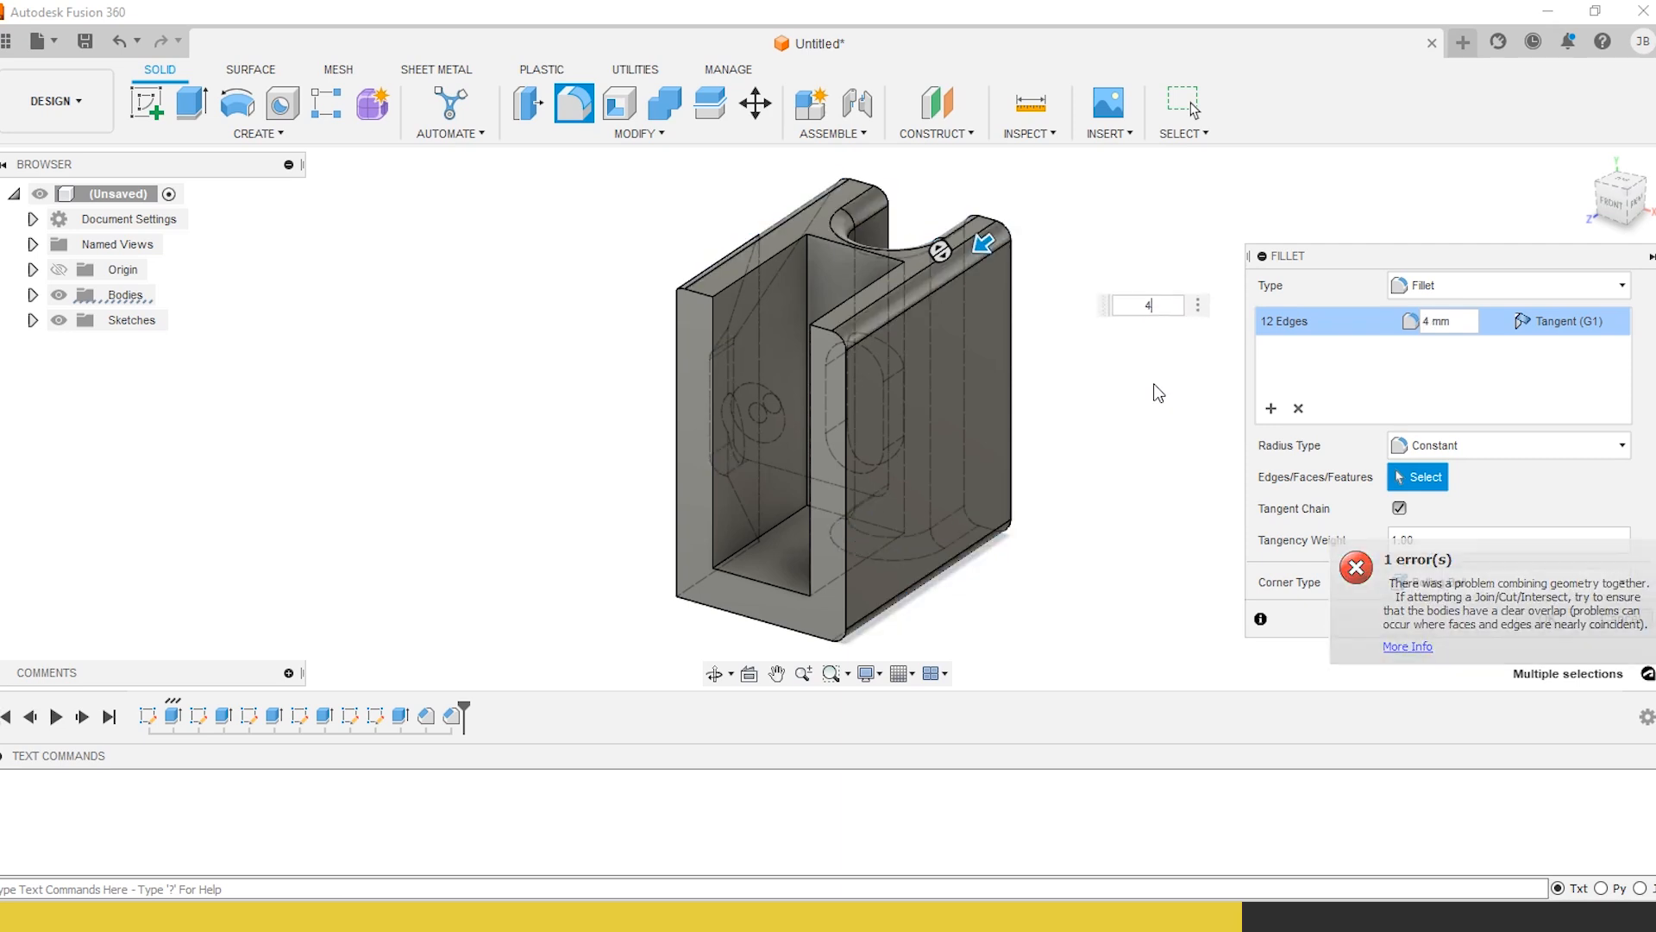
{"action": "middle_click_drag", "start_coordinate": [1001, 475], "coordinate": [1076, 399], "text": "shift"}
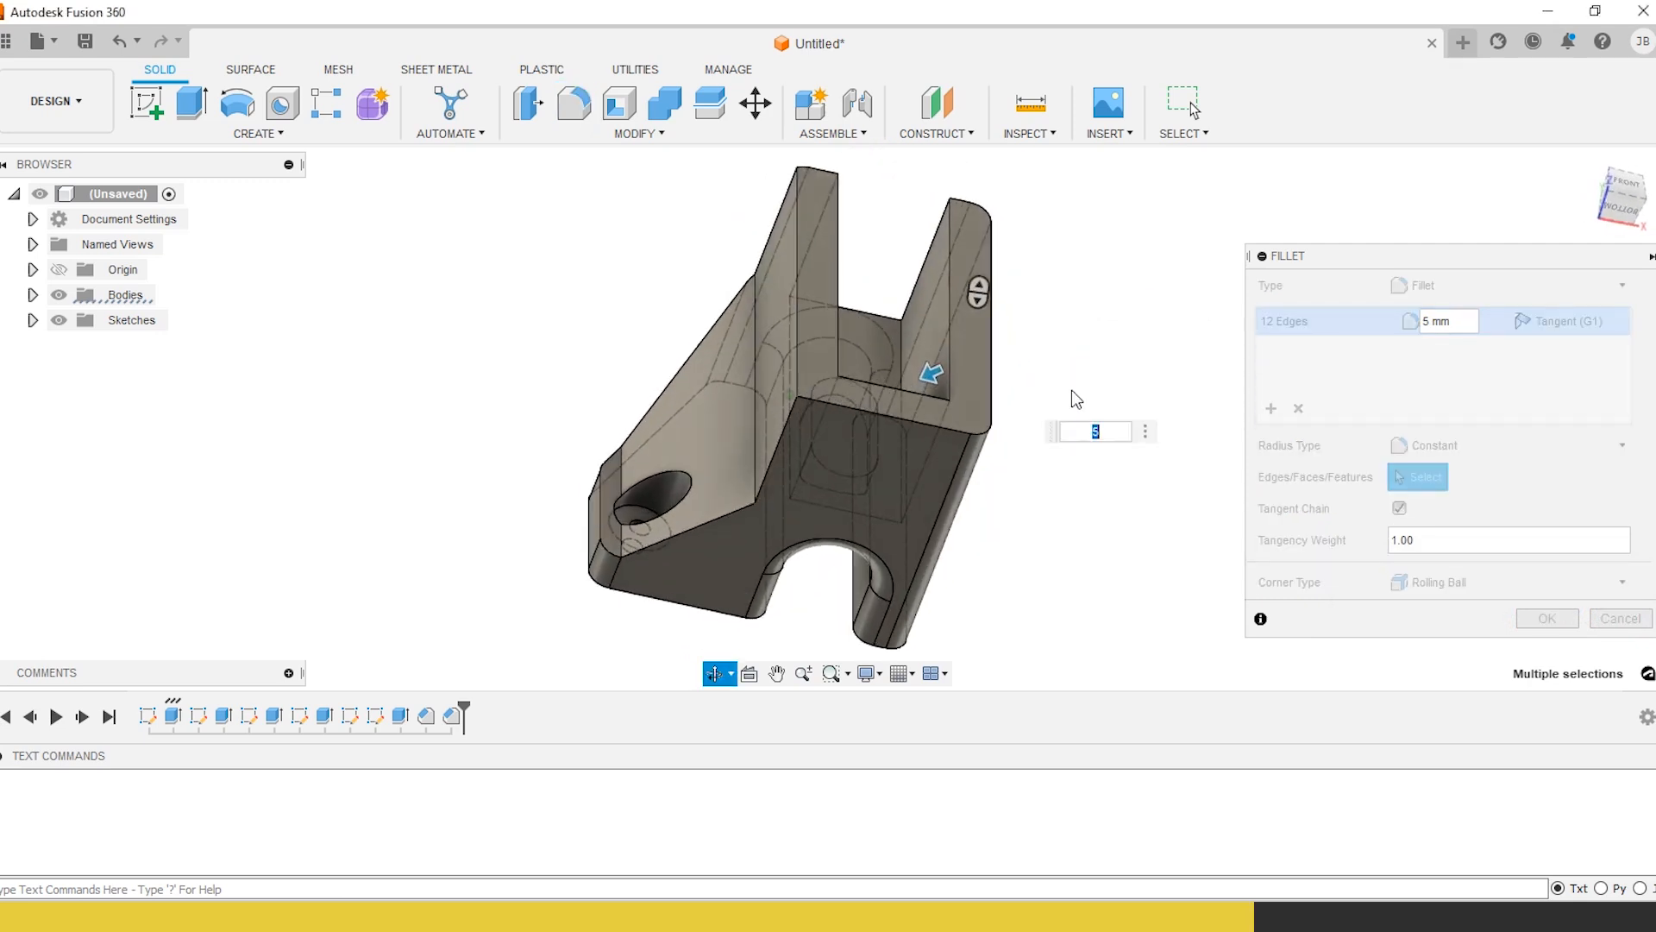
{"action": "left_click", "coordinate": [1546, 619]}
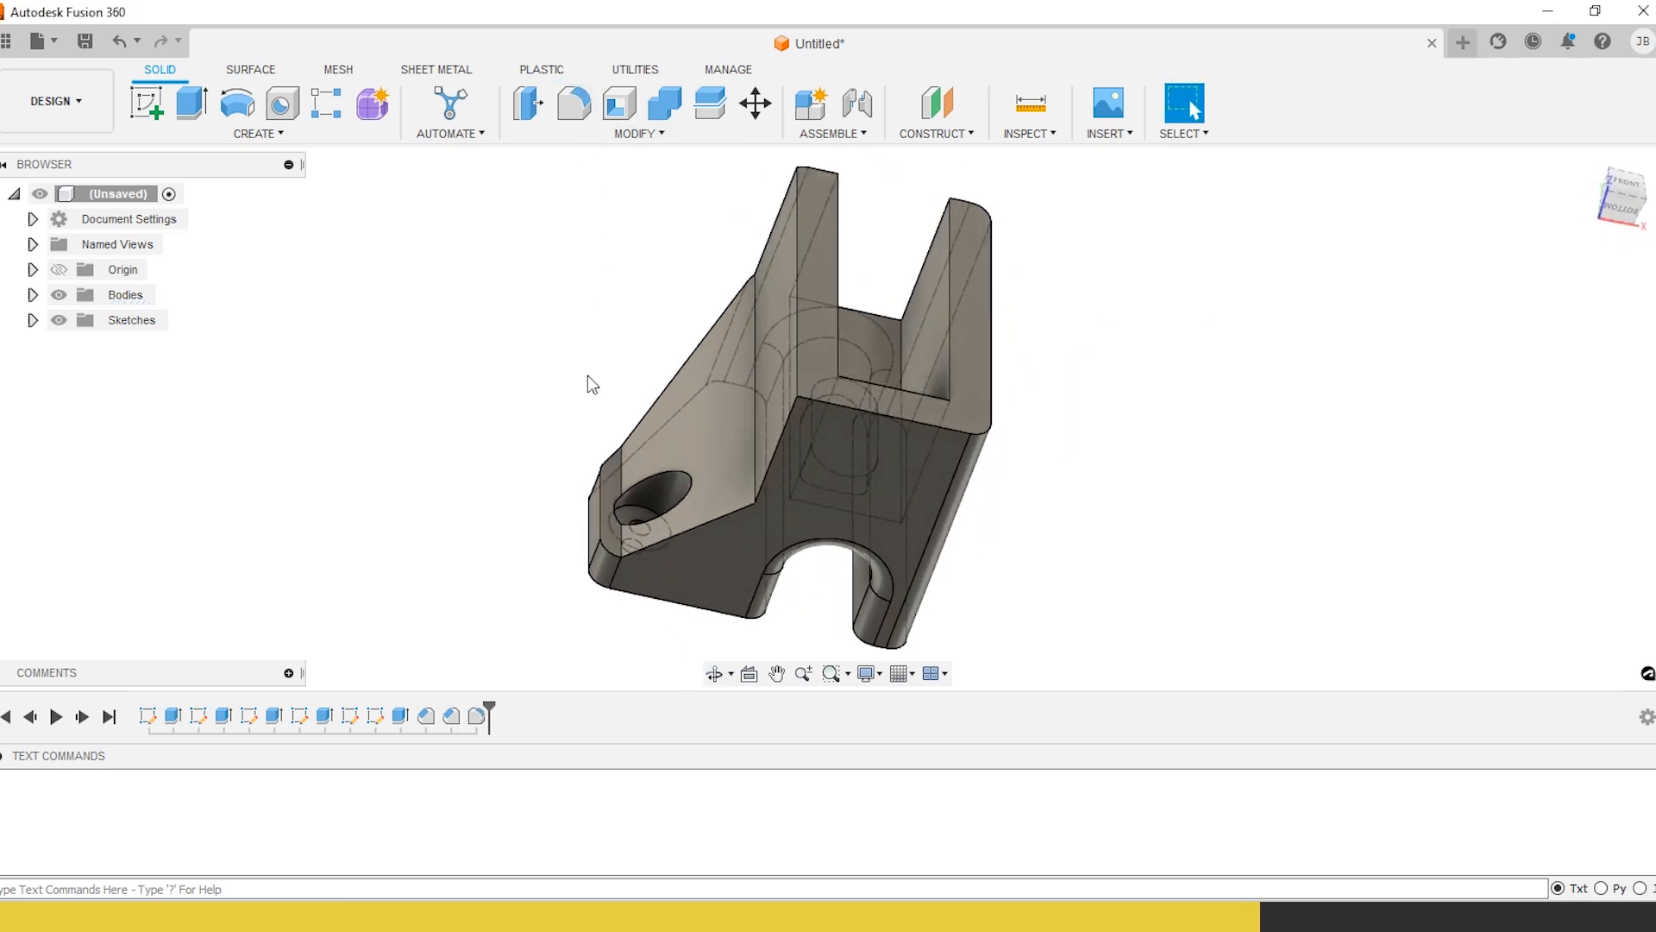
Select four edges of the side flange for a constant-radius fillet, including its slanted edges and the edges along its base
{"action": "left_click", "coordinate": [695, 526]}
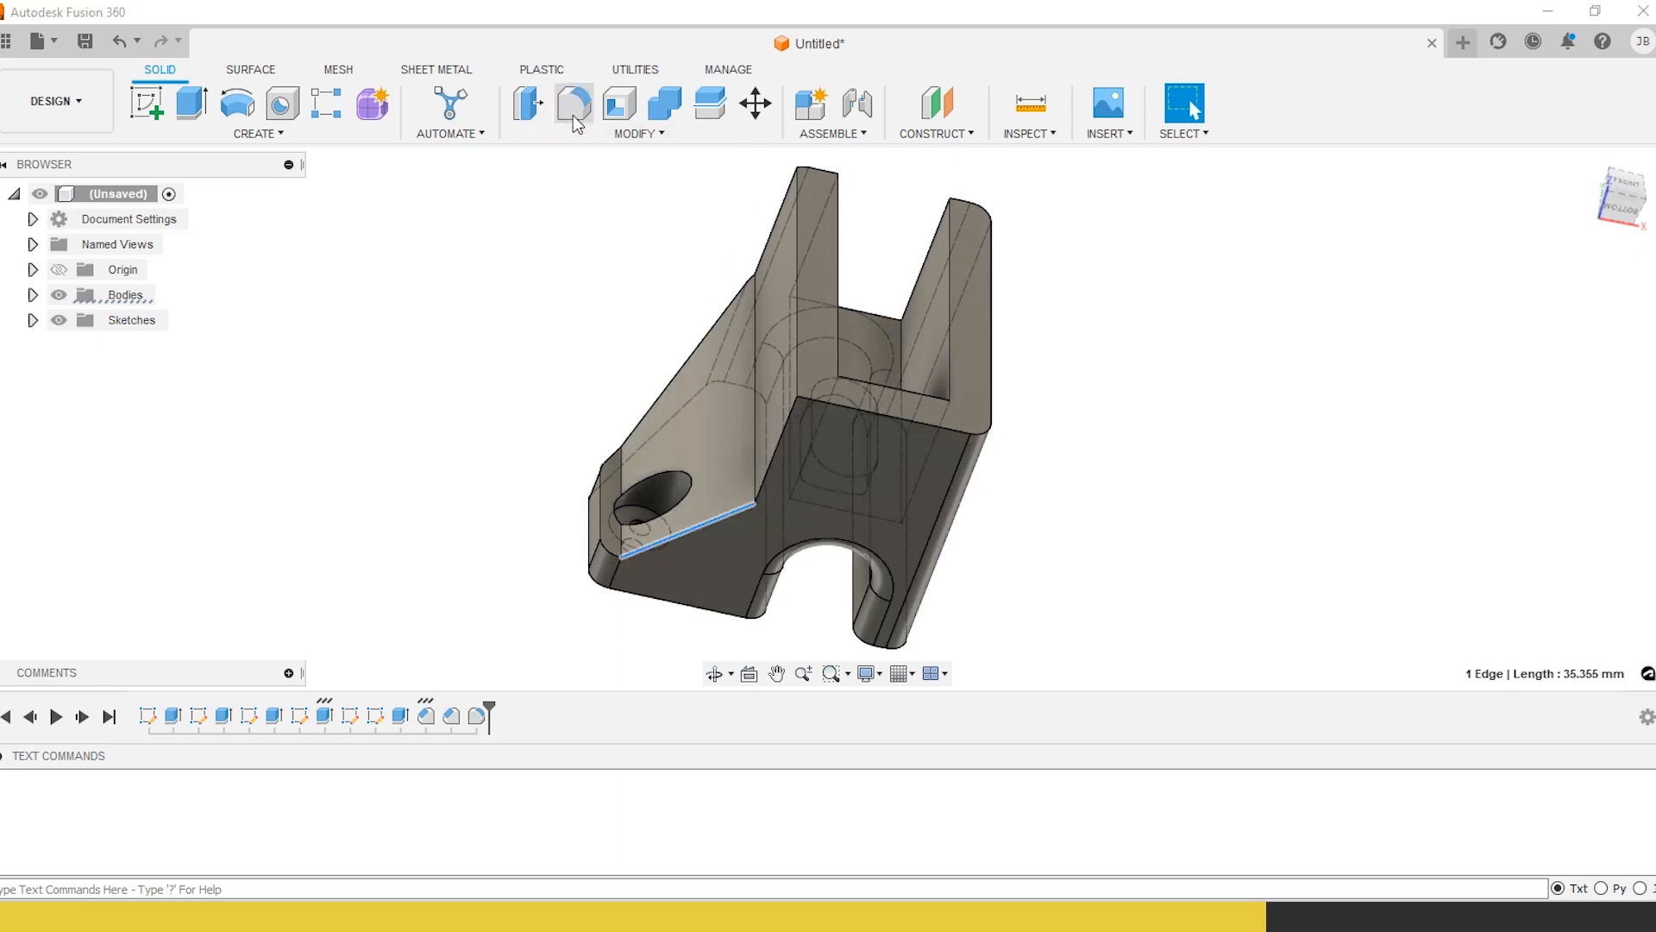
{"action": "left_click", "coordinate": [573, 116]}
{"action": "left_click", "coordinate": [775, 448]}
{"action": "middle_click_drag", "start_coordinate": [775, 448], "coordinate": [829, 573], "text": "shift"}
{"action": "middle_click_drag", "start_coordinate": [723, 526], "coordinate": [704, 431], "text": "shift"}
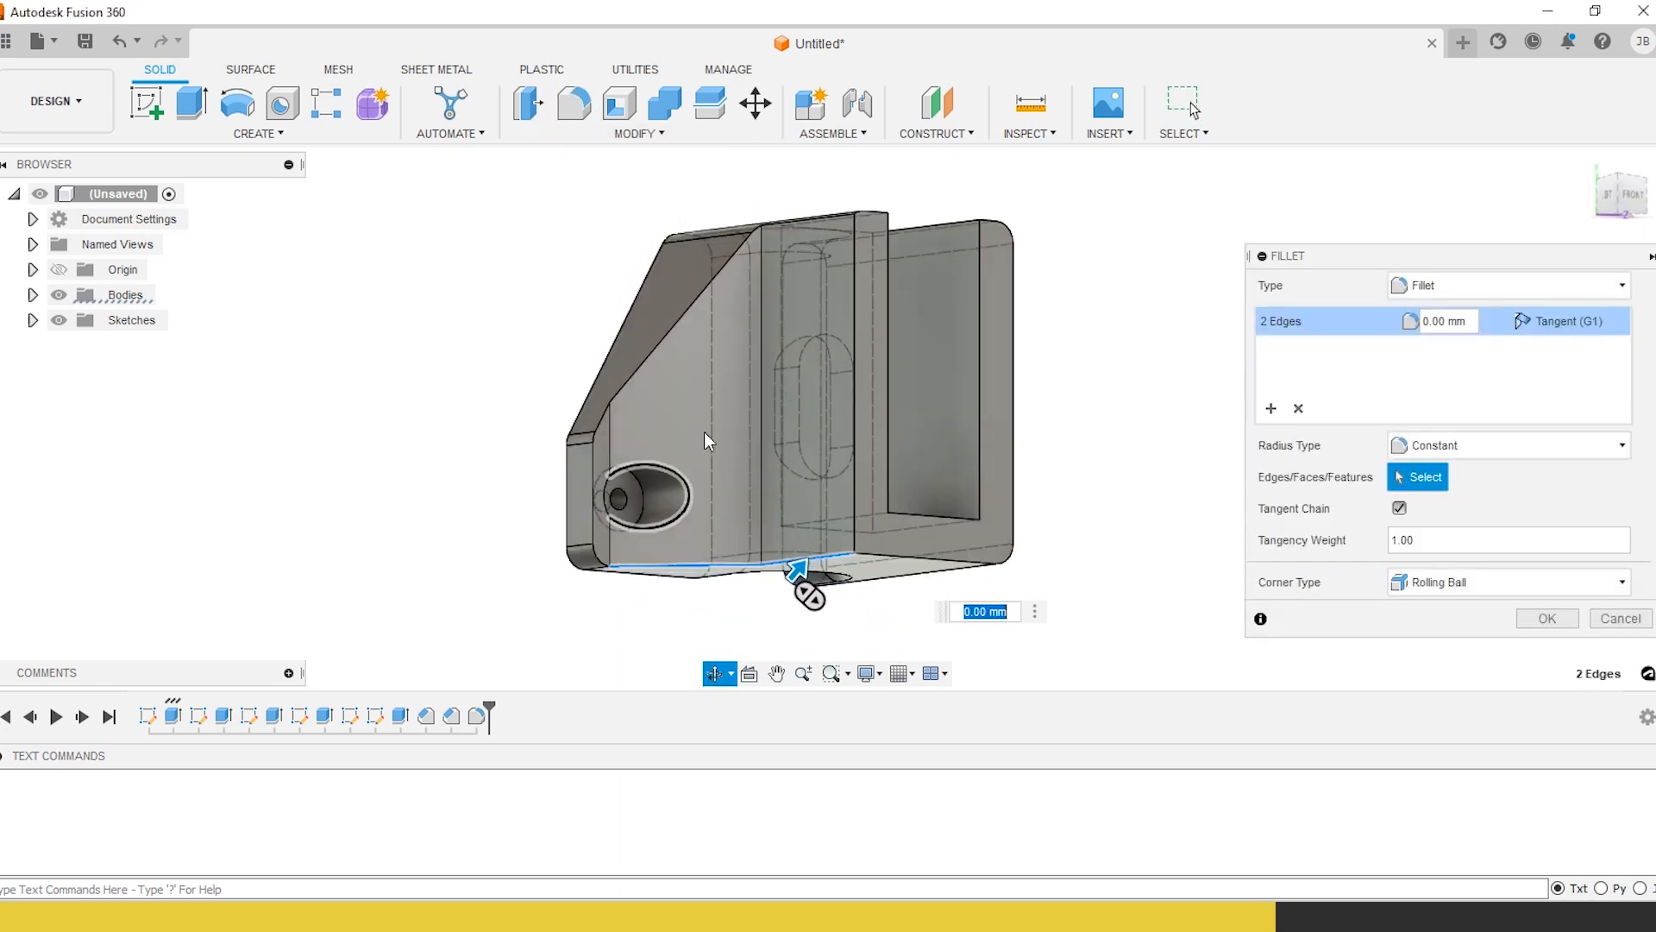
{"action": "left_click", "coordinate": [687, 321]}
{"action": "left_click", "coordinate": [790, 445]}
Try a 5 mm radius on the four flange edges, then apply the fillet with a 3 mm radius
{"action": "type", "text": "5"}
{"action": "key", "text": "Return"}
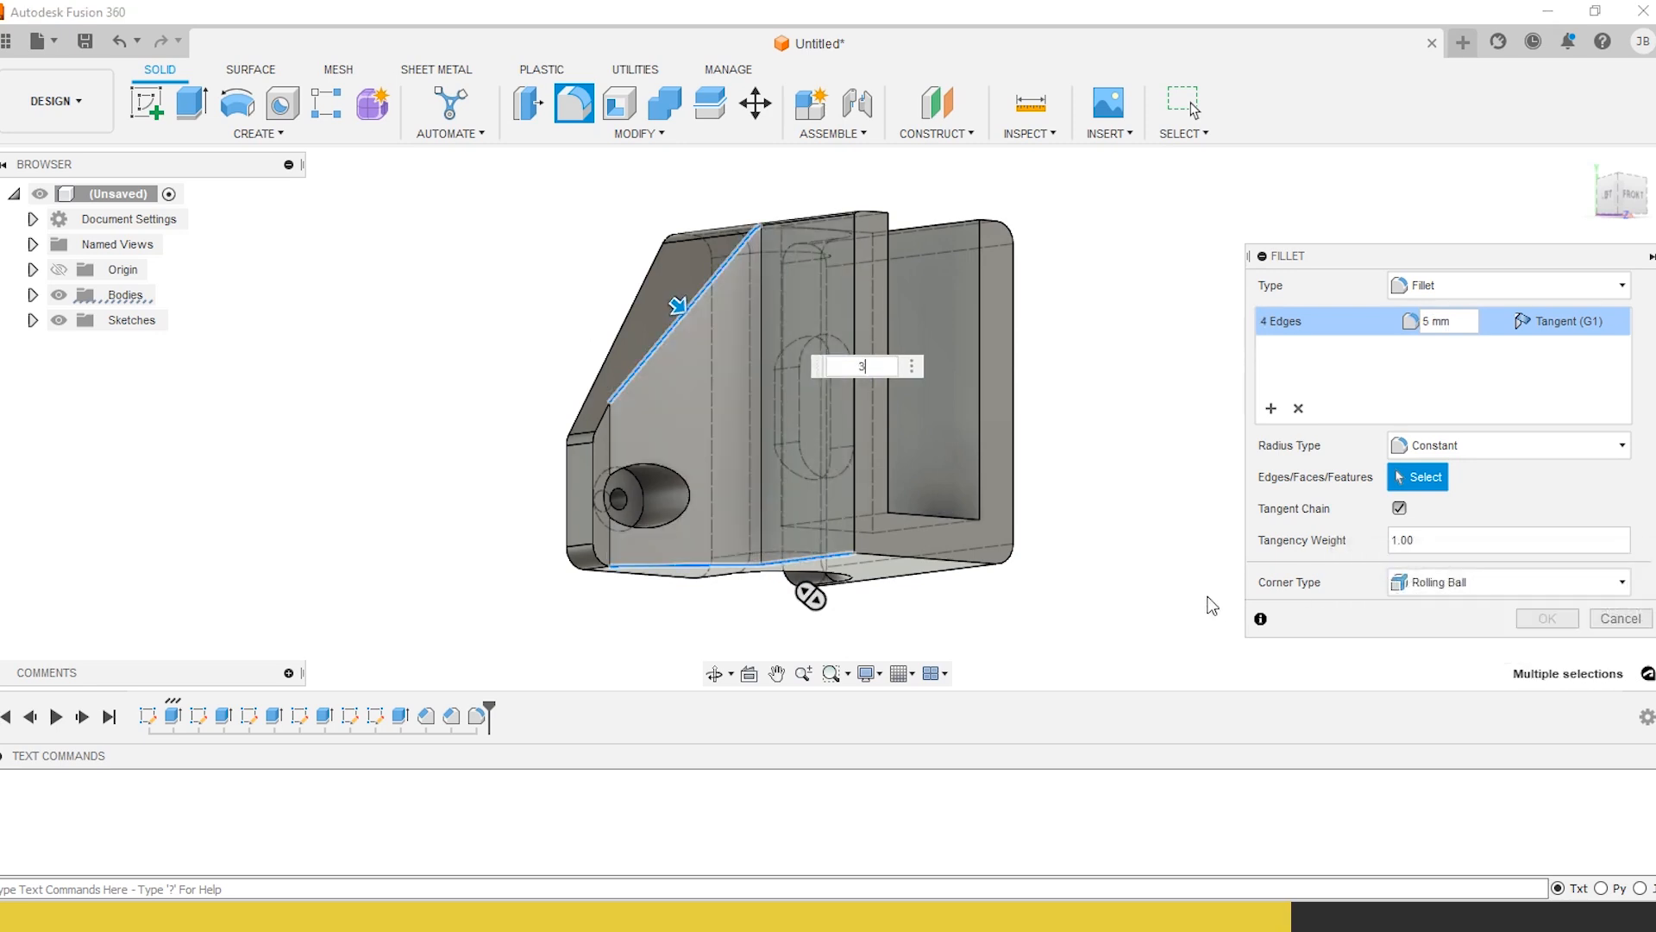
{"action": "key", "text": "Return"}
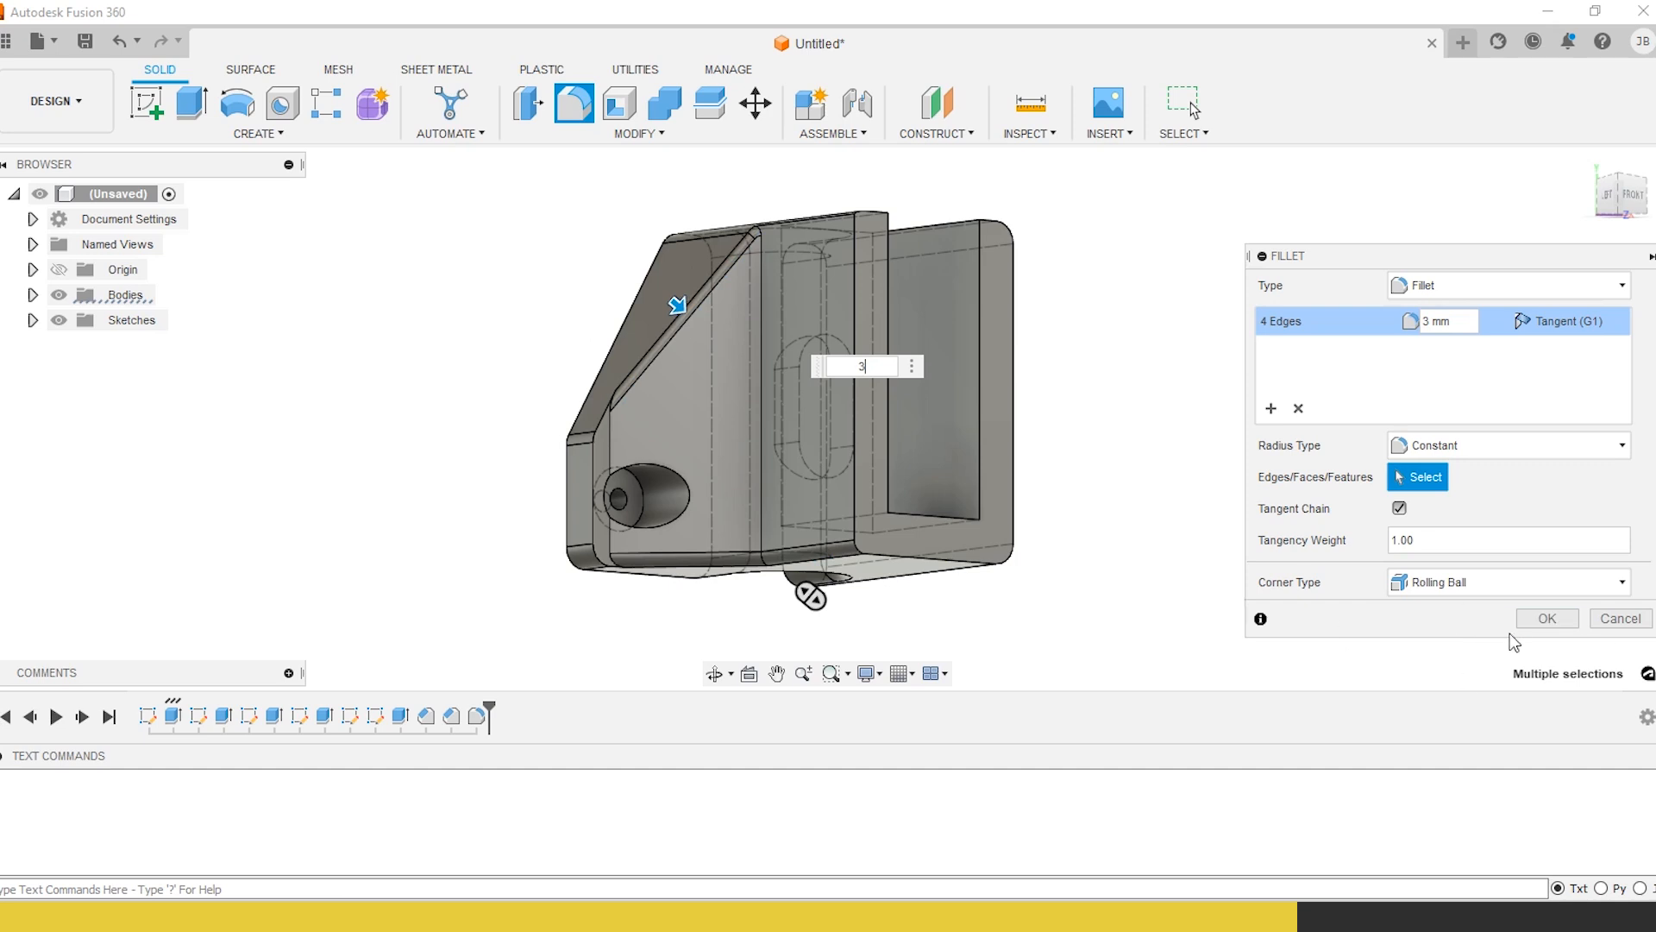
{"action": "left_click", "coordinate": [1527, 619]}
Try a 10 mm fillet on the inner lengthwise top edge of the side wall next to the flange
{"action": "middle_click_drag", "start_coordinate": [1142, 580], "coordinate": [1027, 509], "text": "shift"}
{"action": "scroll", "coordinate": [742, 185], "scroll_direction": "up", "scroll_amount": 3}
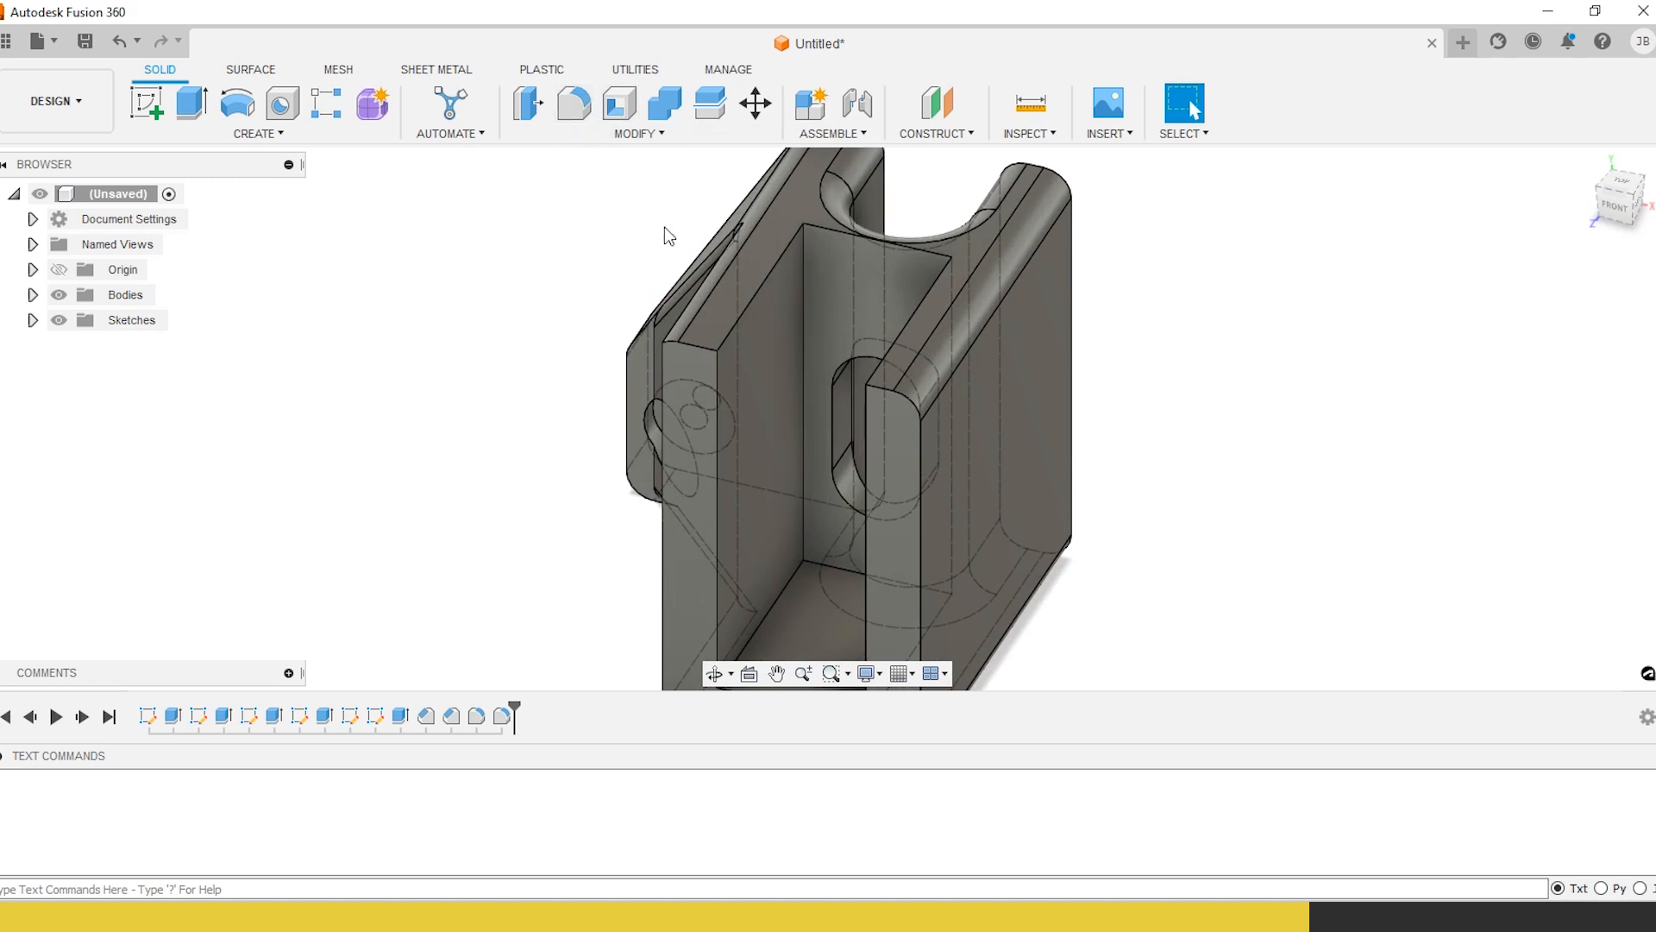
{"action": "left_click", "coordinate": [748, 303]}
{"action": "left_click", "coordinate": [571, 107]}
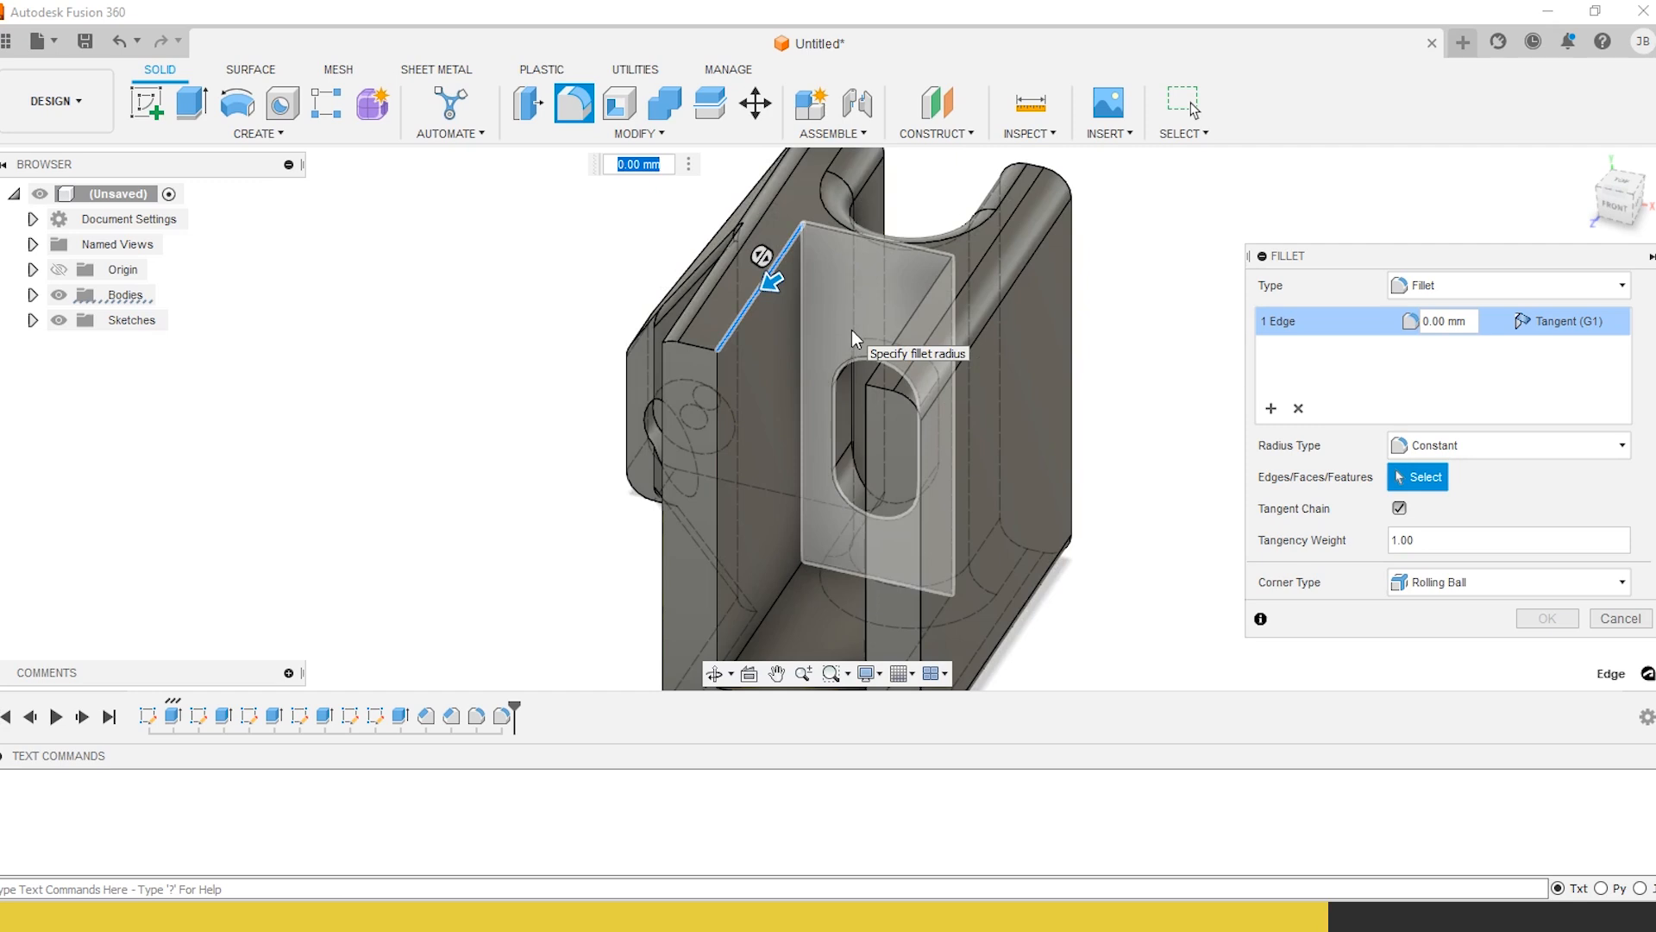
{"action": "type", "text": "10"}
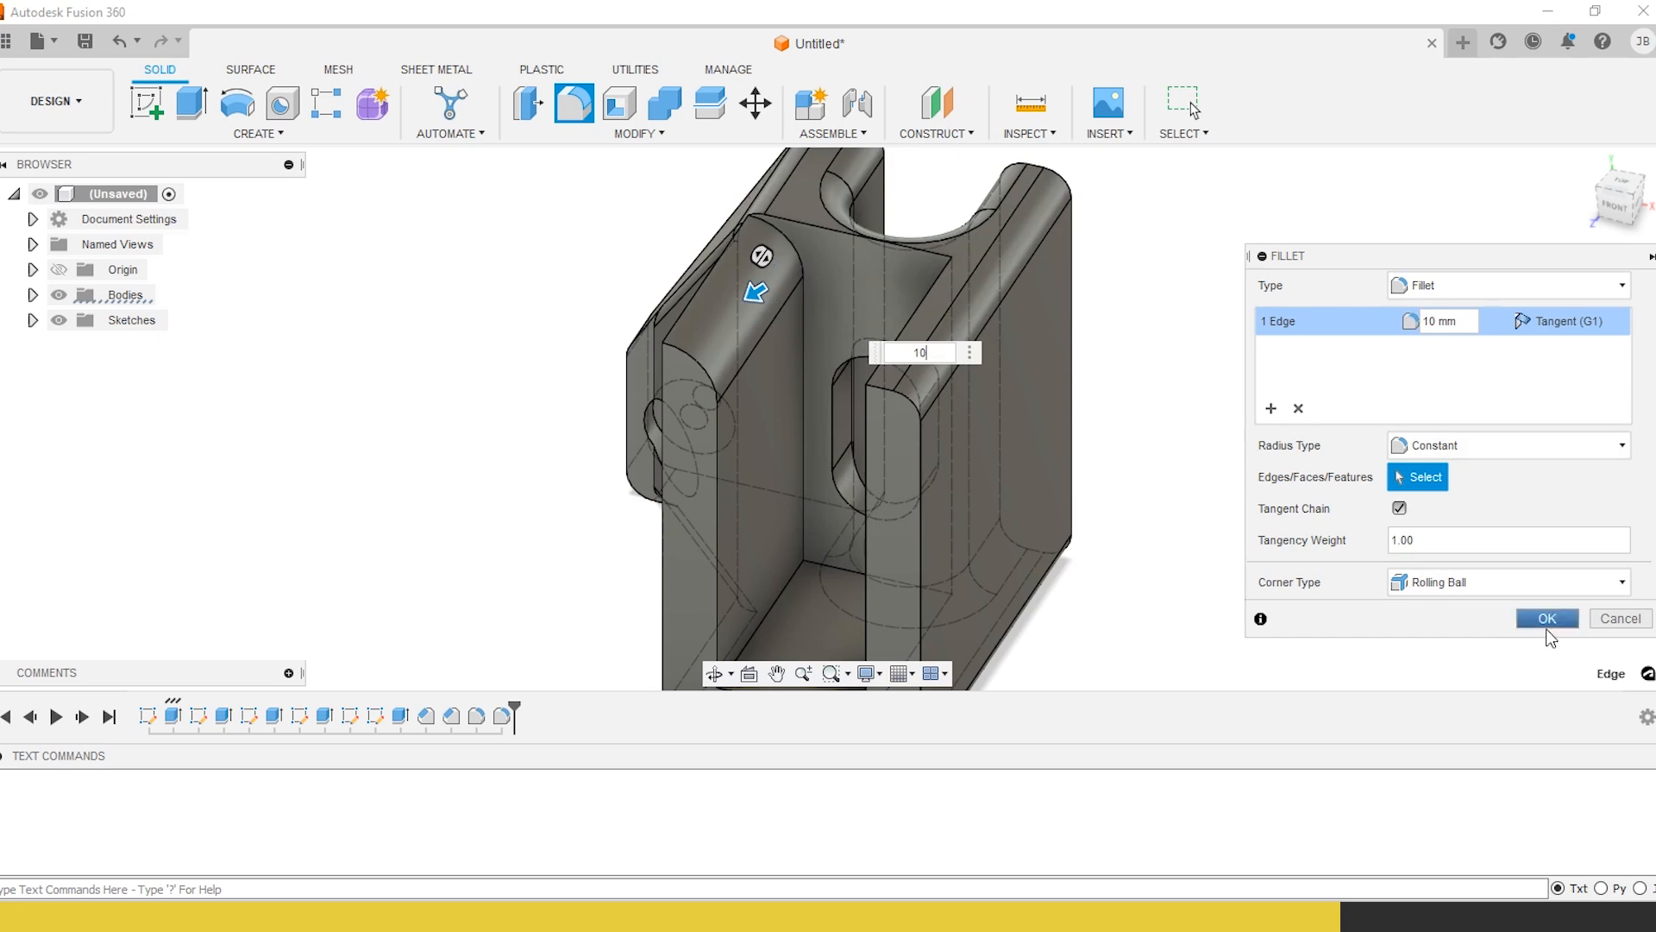
{"action": "left_click", "coordinate": [1547, 629]}
Fillet the inner lengthwise top edges of both side walls, trying a 10 mm radius before applying 5 mm
{"action": "left_click", "coordinate": [573, 103]}
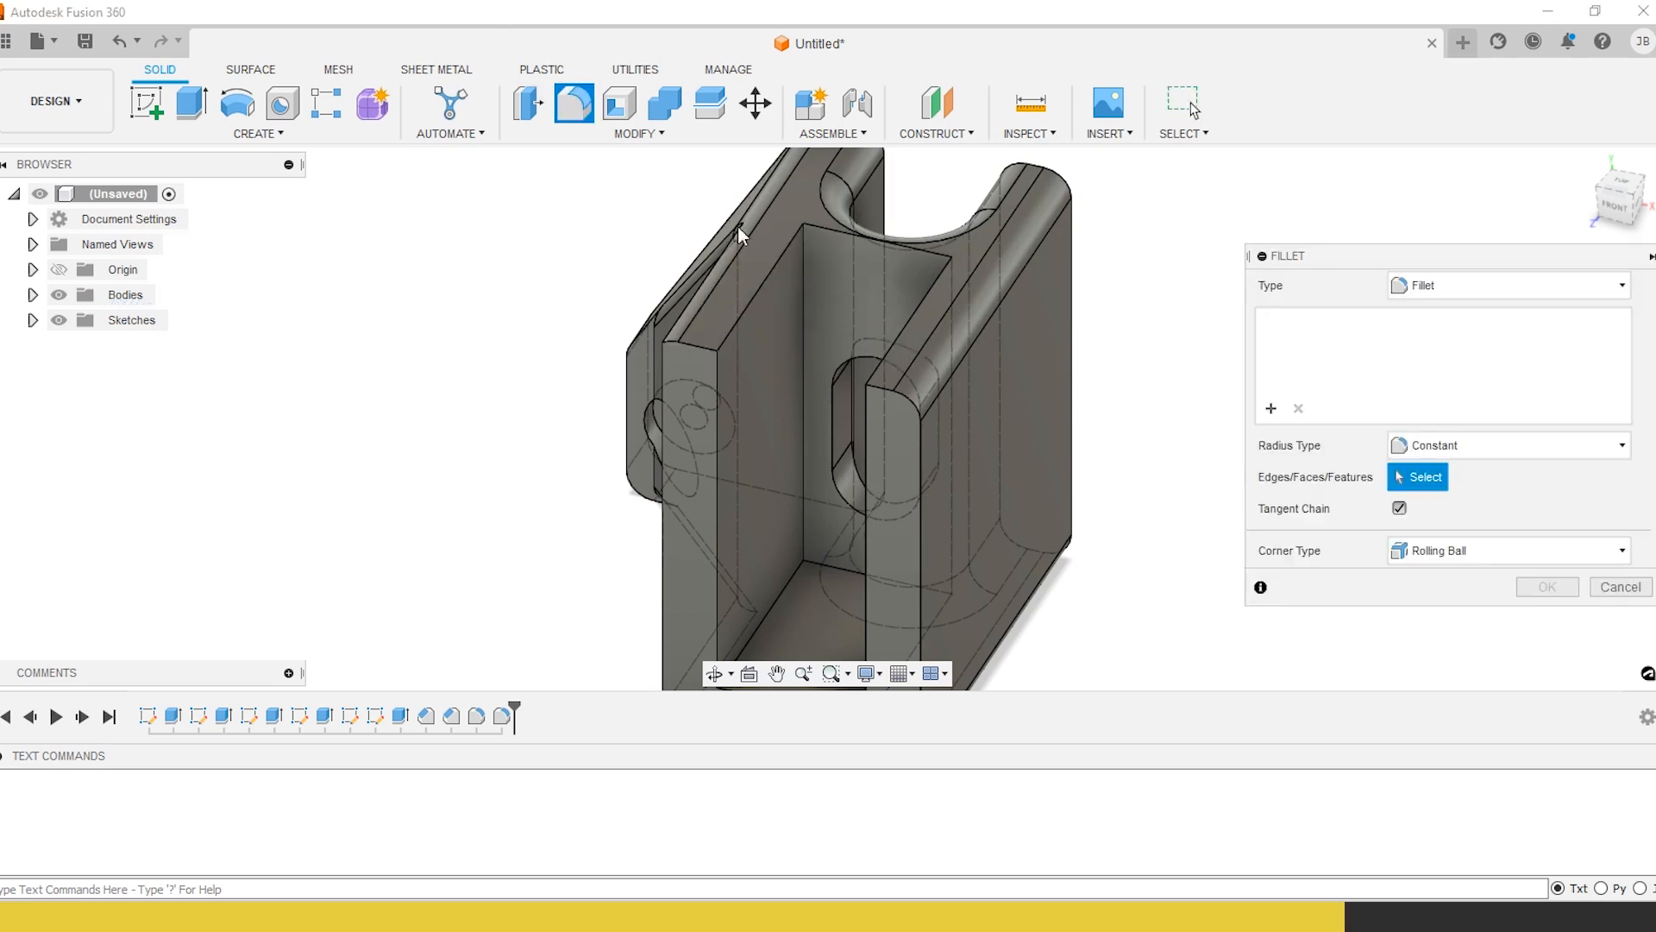
{"action": "left_click", "coordinate": [763, 291]}
{"action": "left_click", "coordinate": [923, 299]}
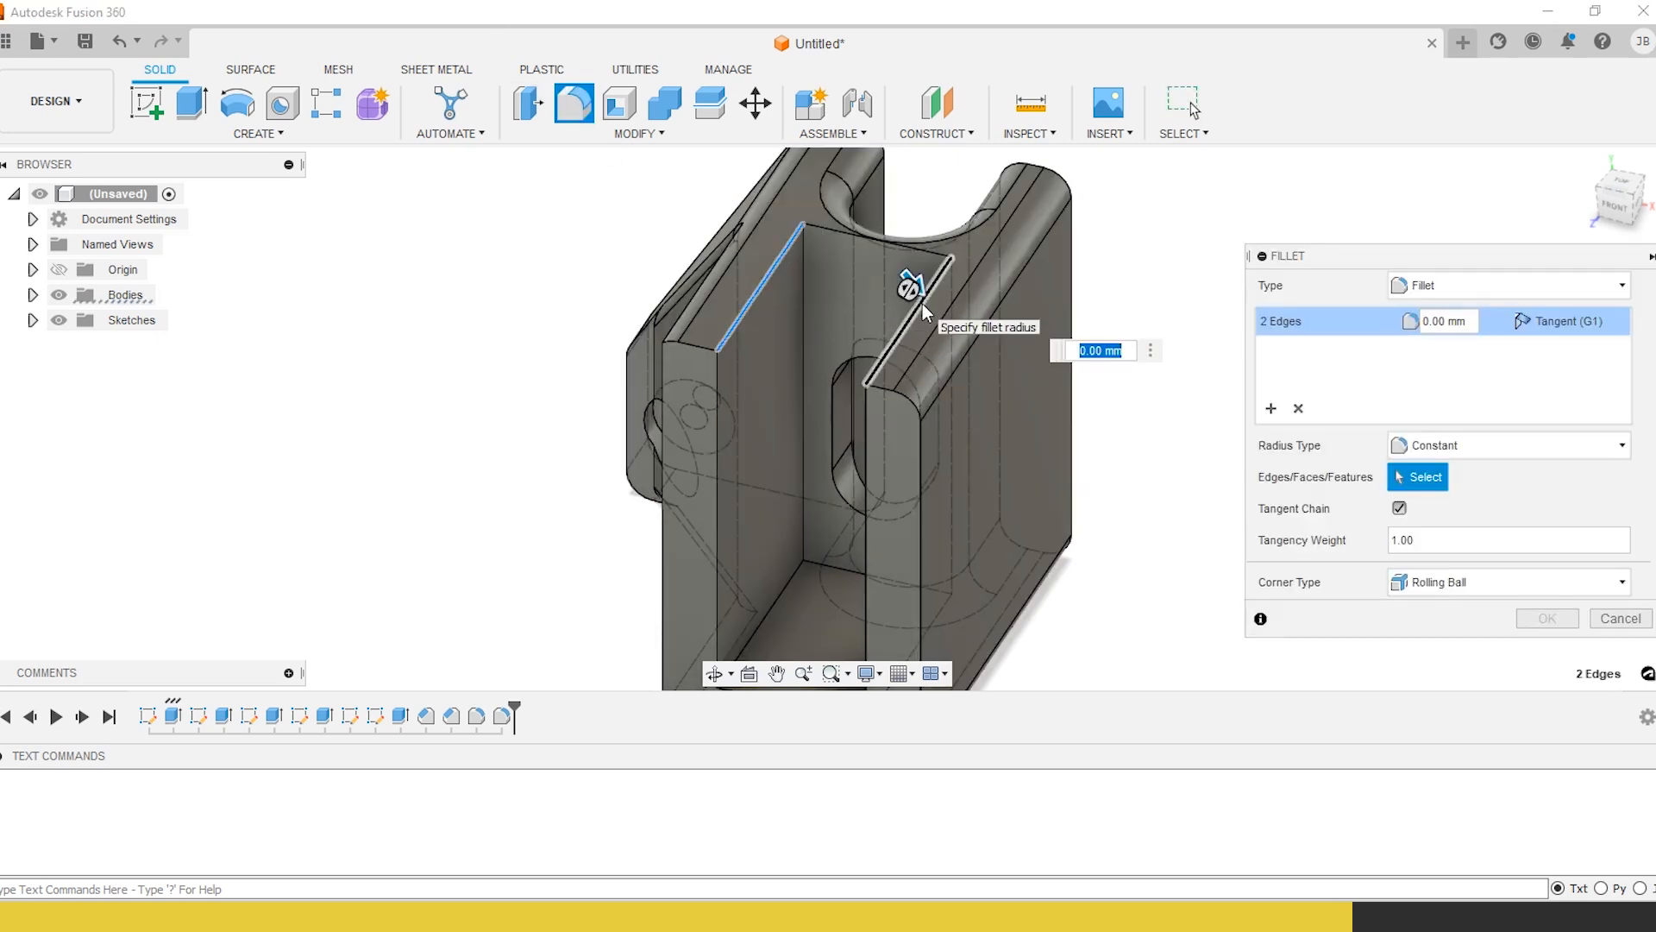
{"action": "middle_click_drag", "start_coordinate": [797, 402], "coordinate": [840, 385], "text": "shift"}
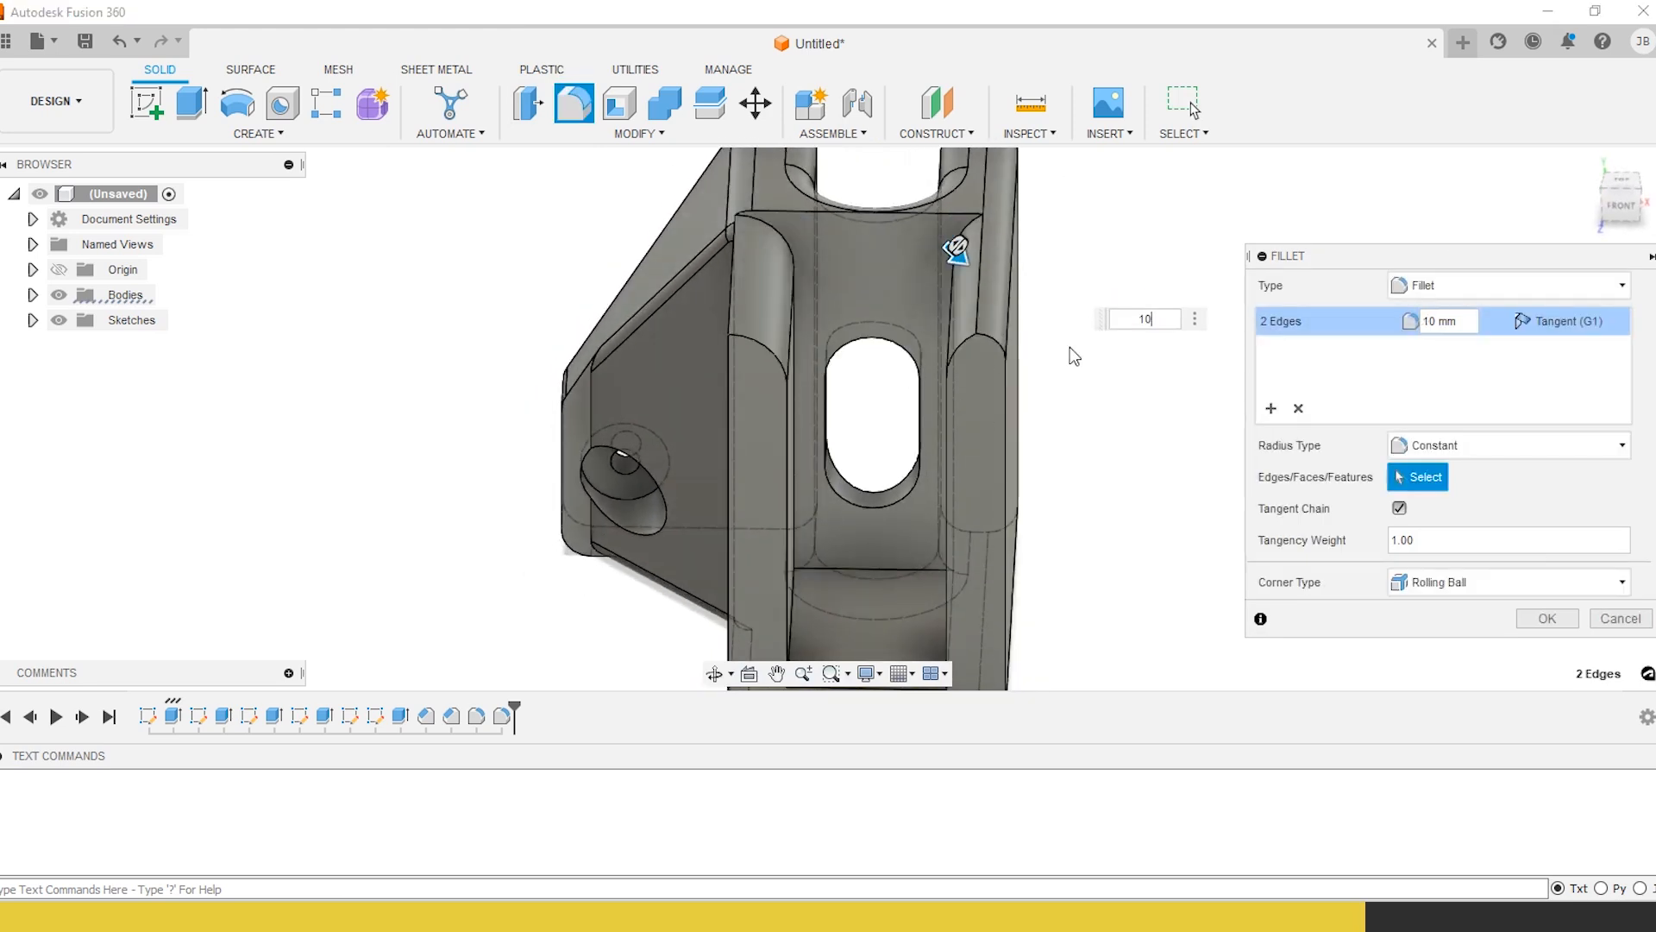
{"action": "key", "text": "BackSpace"}
{"action": "key", "text": "BackSpace"}
{"action": "type", "text": "5"}
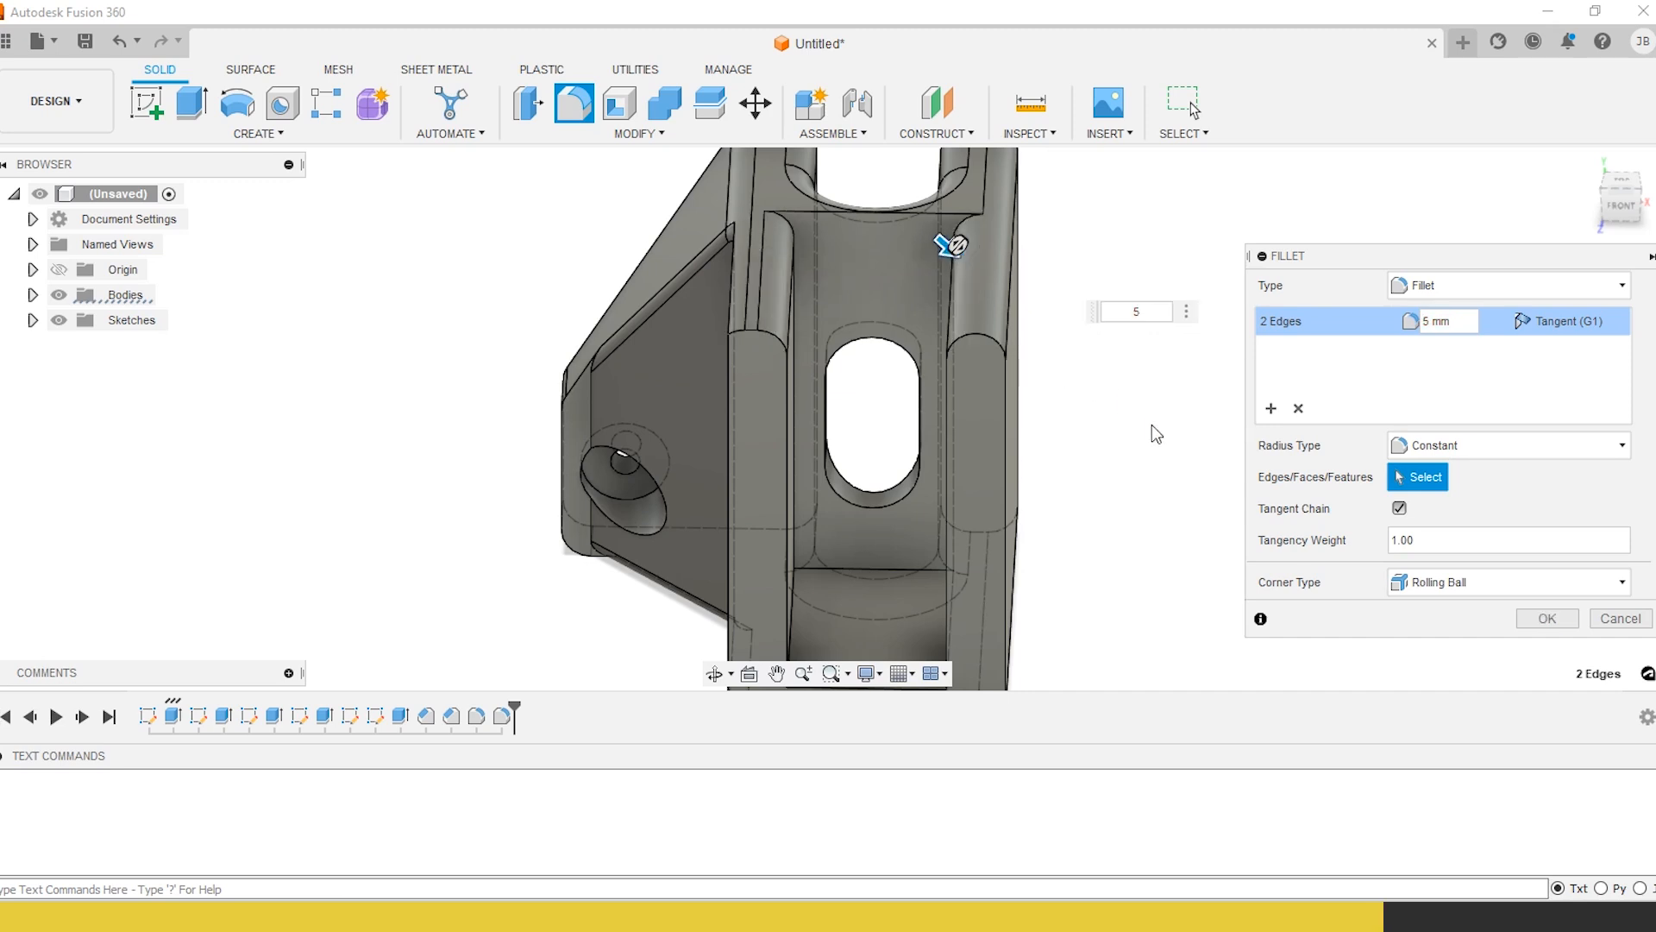
{"action": "left_click", "coordinate": [1544, 618]}
Fillet the end wall's top edge between the two side walls, on the side facing the channel
{"action": "middle_click_drag", "start_coordinate": [1043, 474], "coordinate": [562, 203], "text": "shift"}
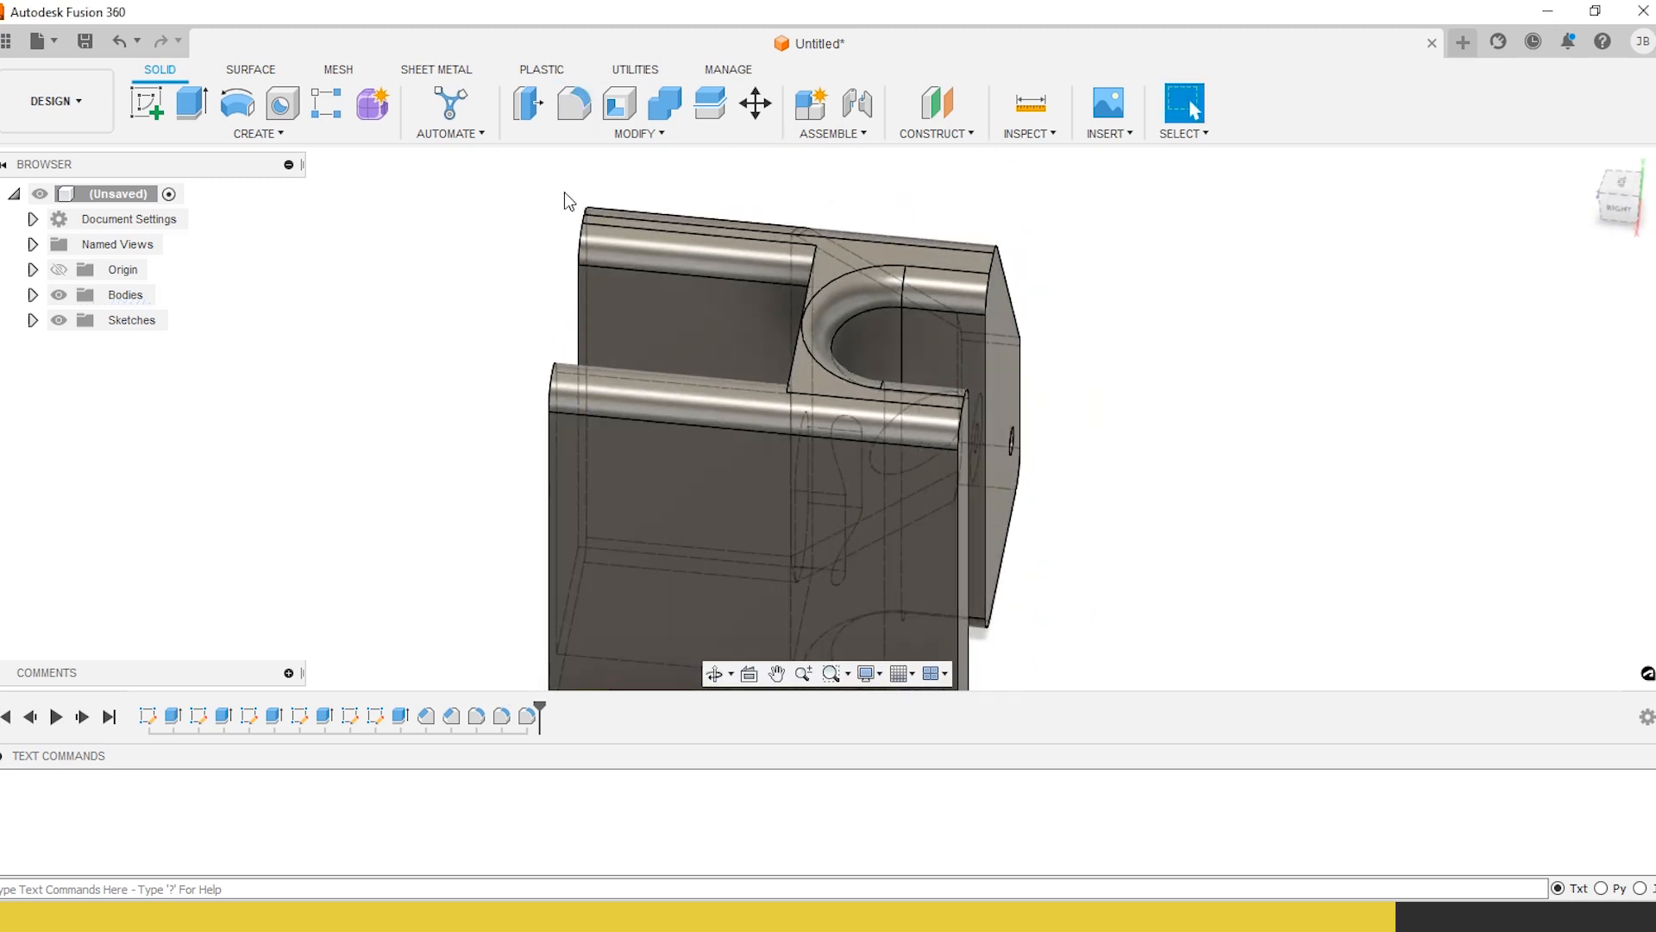
{"action": "key", "text": "f"}
{"action": "left_click", "coordinate": [793, 355]}
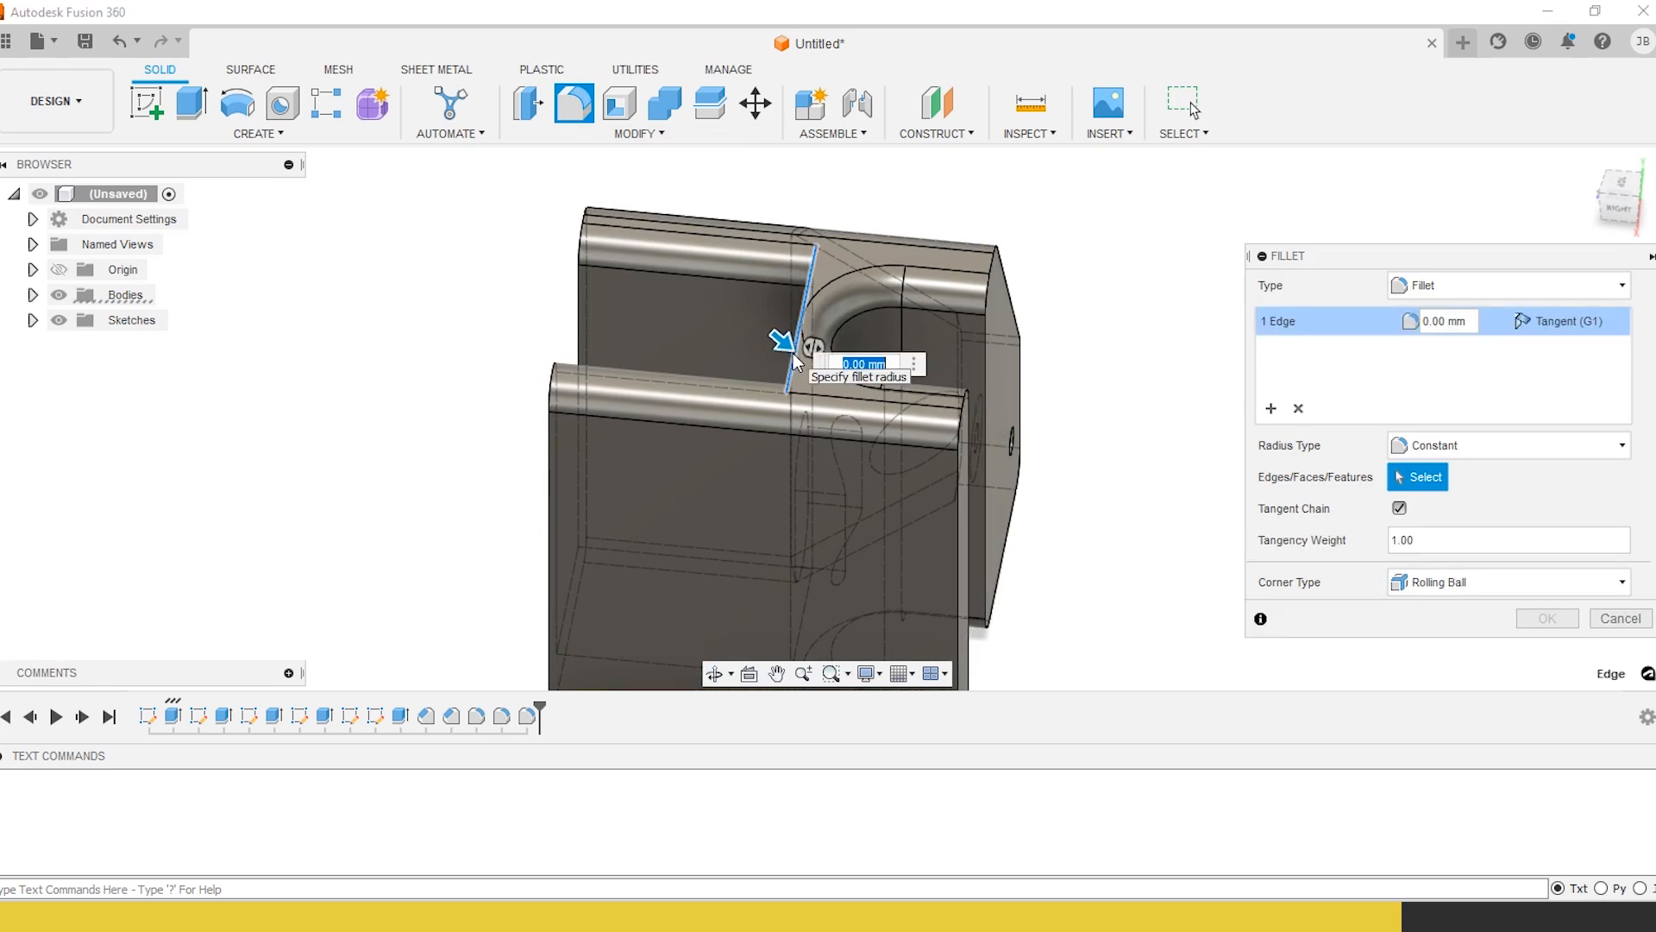
{"action": "left_click", "coordinate": [1538, 617]}
Select nine channel edges for a fillet: where the end wall meets the side walls and floor, and both lengthwise floor edges
{"action": "middle_click_drag", "start_coordinate": [776, 483], "coordinate": [767, 362], "text": "shift"}
{"action": "left_click", "coordinate": [575, 105]}
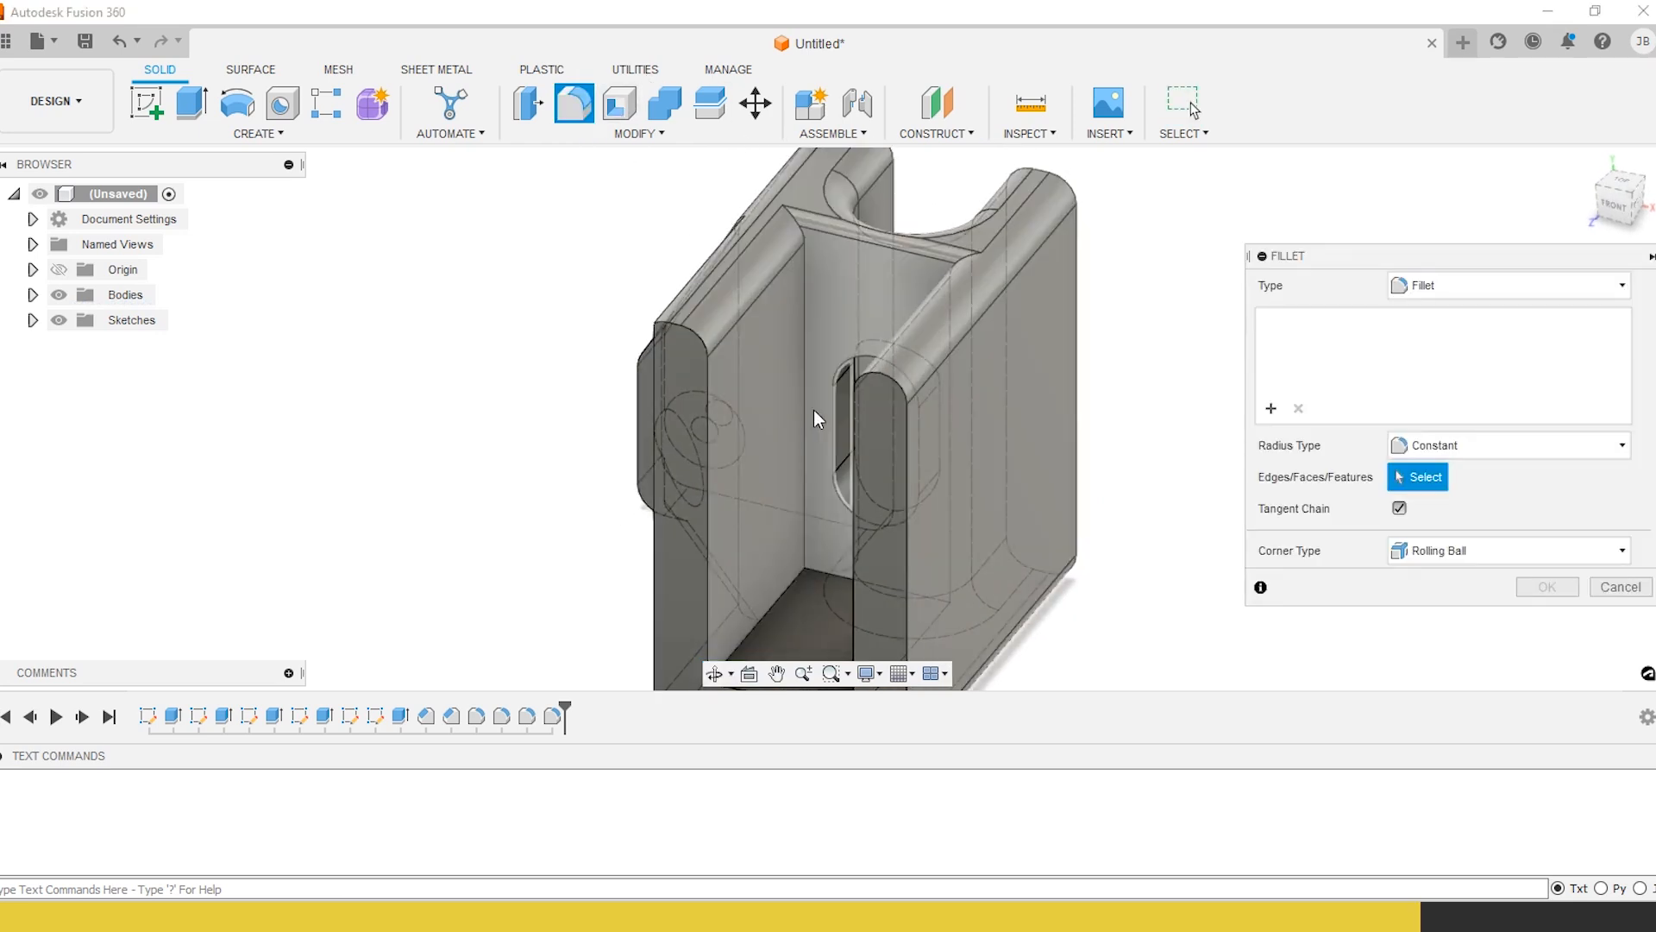
{"action": "left_click", "coordinate": [804, 406]}
{"action": "left_click", "coordinate": [820, 569]}
{"action": "middle_click_drag", "start_coordinate": [824, 527], "coordinate": [928, 421], "text": "shift"}
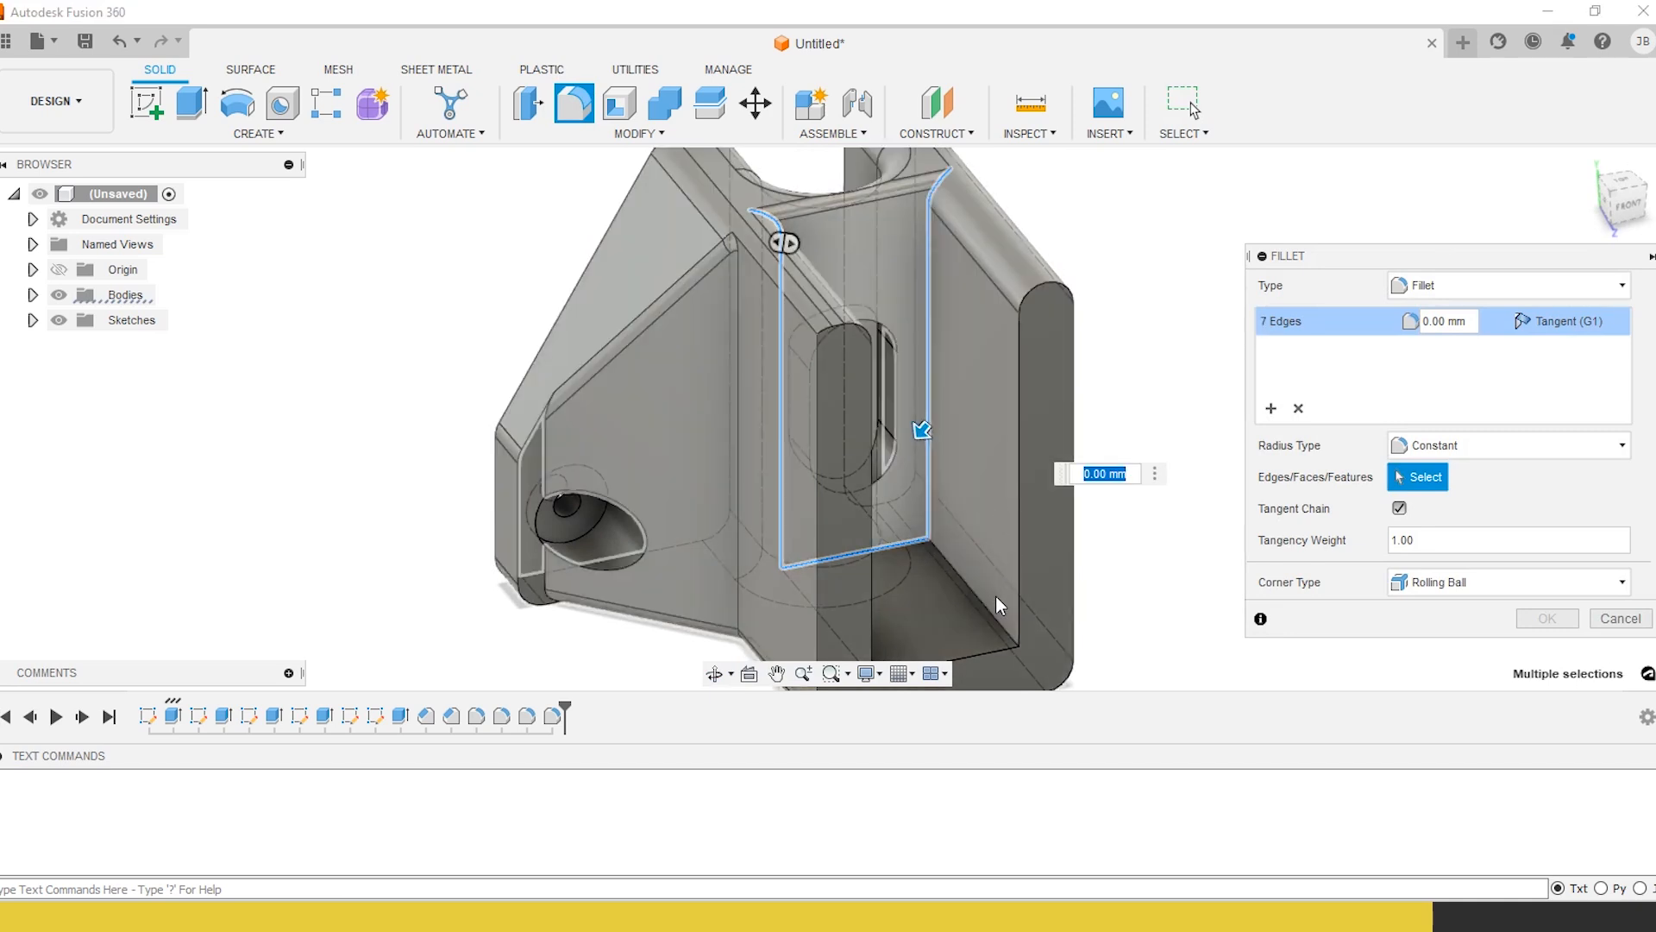
{"action": "left_click", "coordinate": [992, 607]}
{"action": "middle_click_drag", "start_coordinate": [990, 610], "coordinate": [785, 603], "text": "shift"}
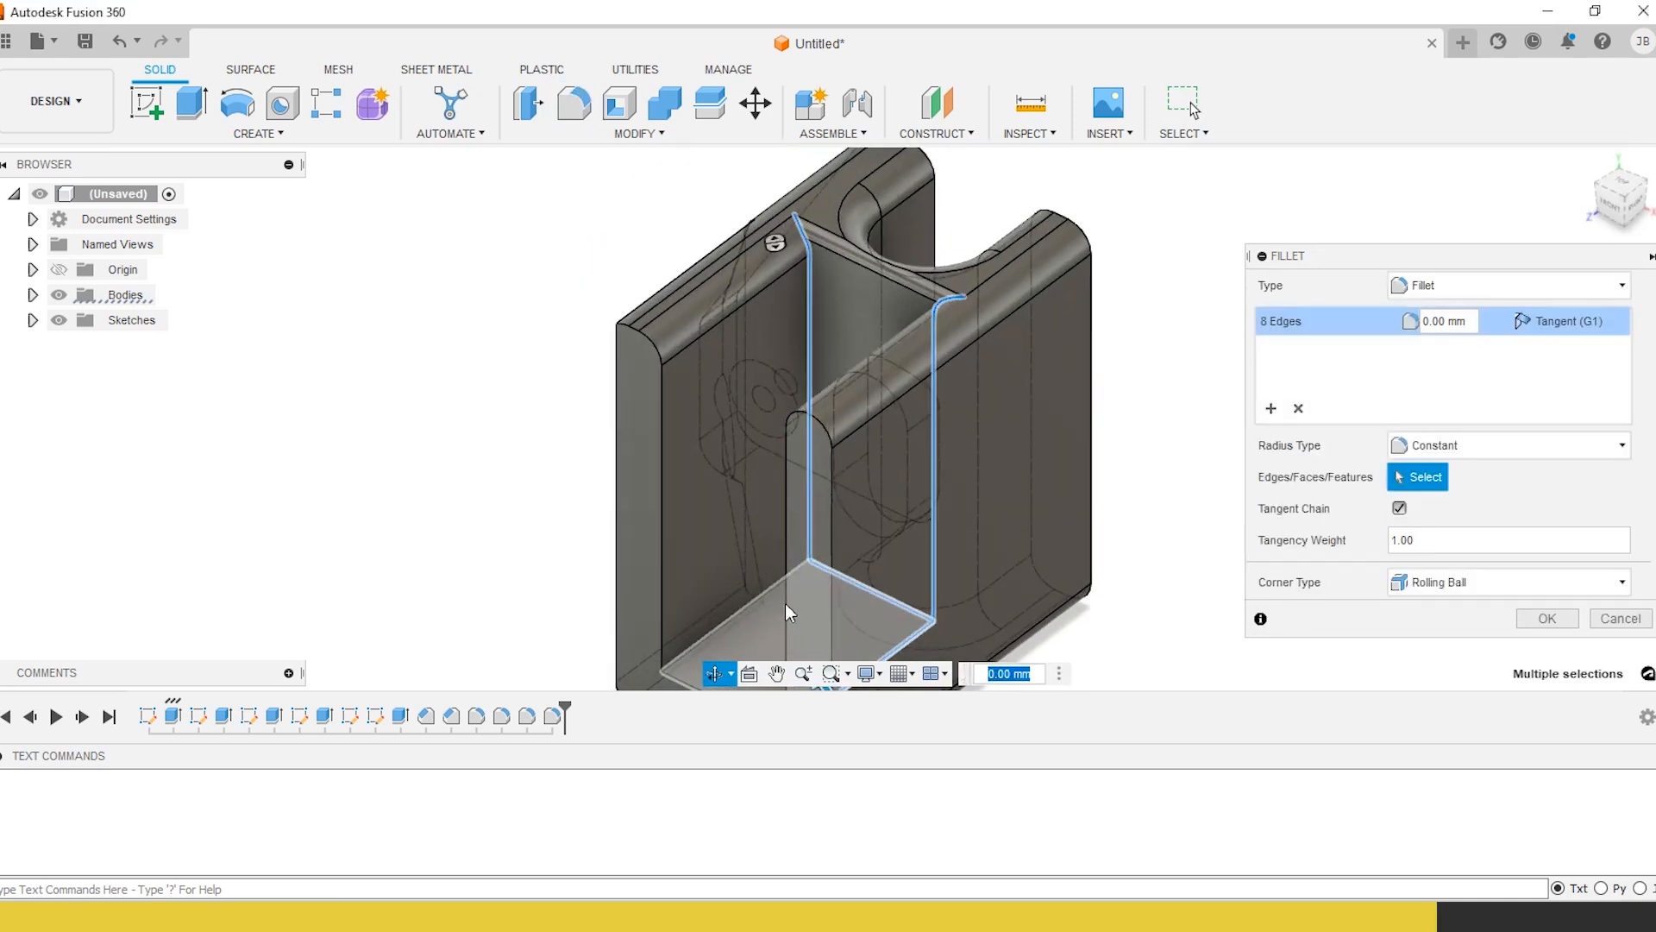
{"action": "left_click", "coordinate": [728, 624]}
Try a 2 mm radius on the nine channel edges, then apply the fillet with a 1.5 mm radius
{"action": "type", "text": "2"}
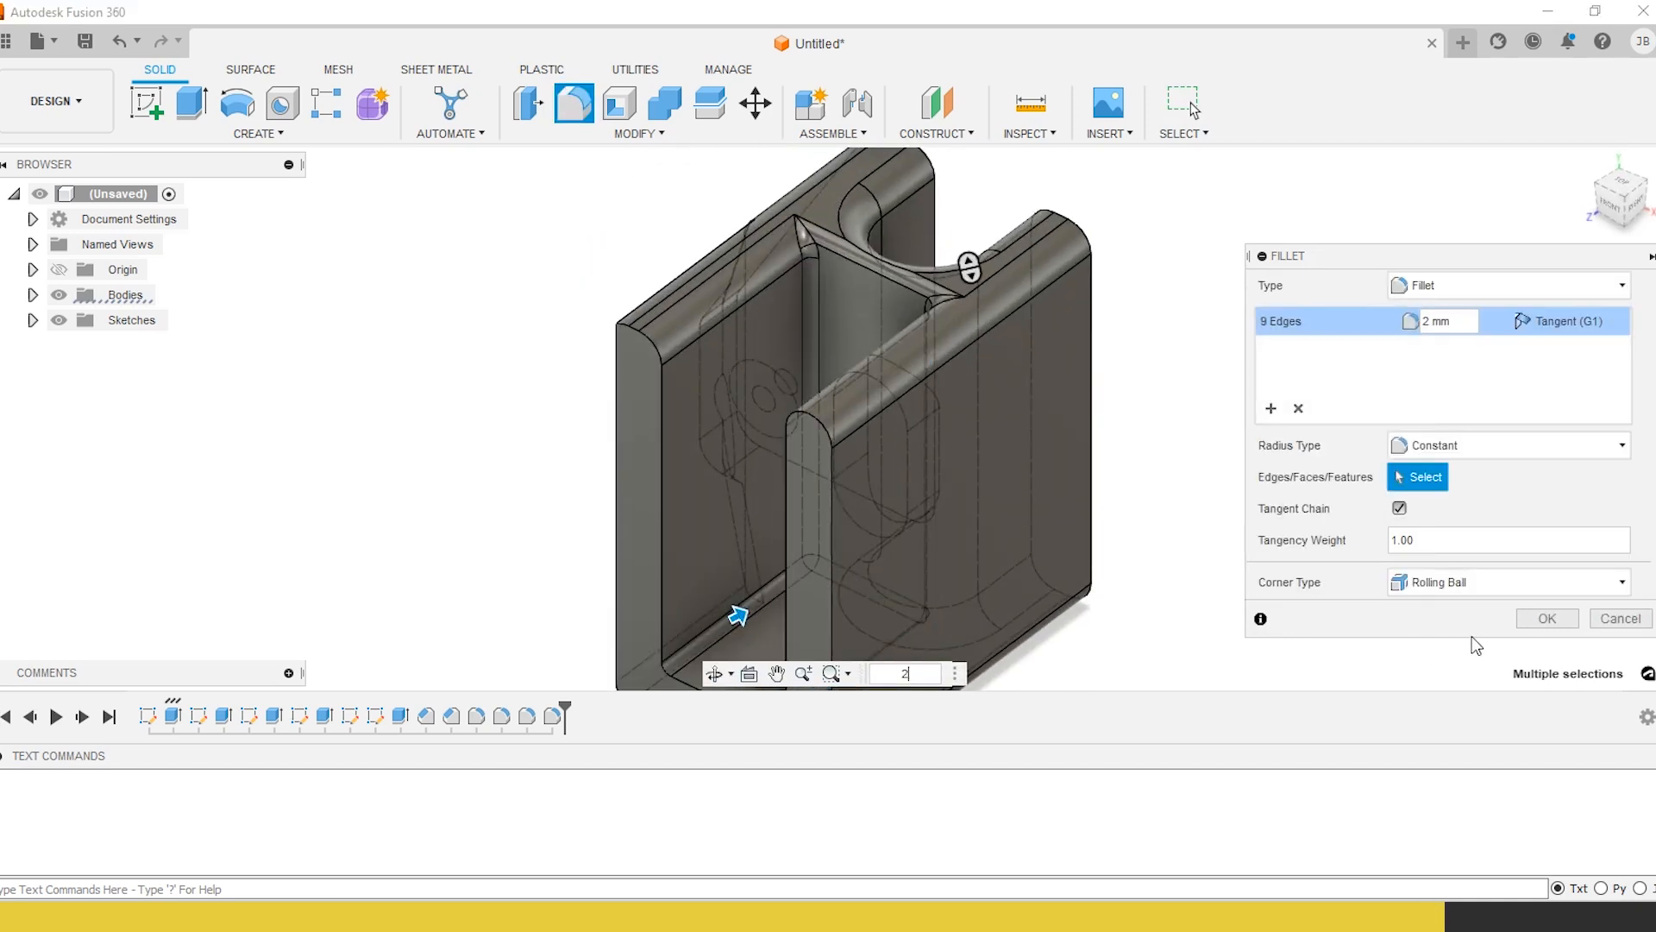
{"action": "type", "text": "1.5"}
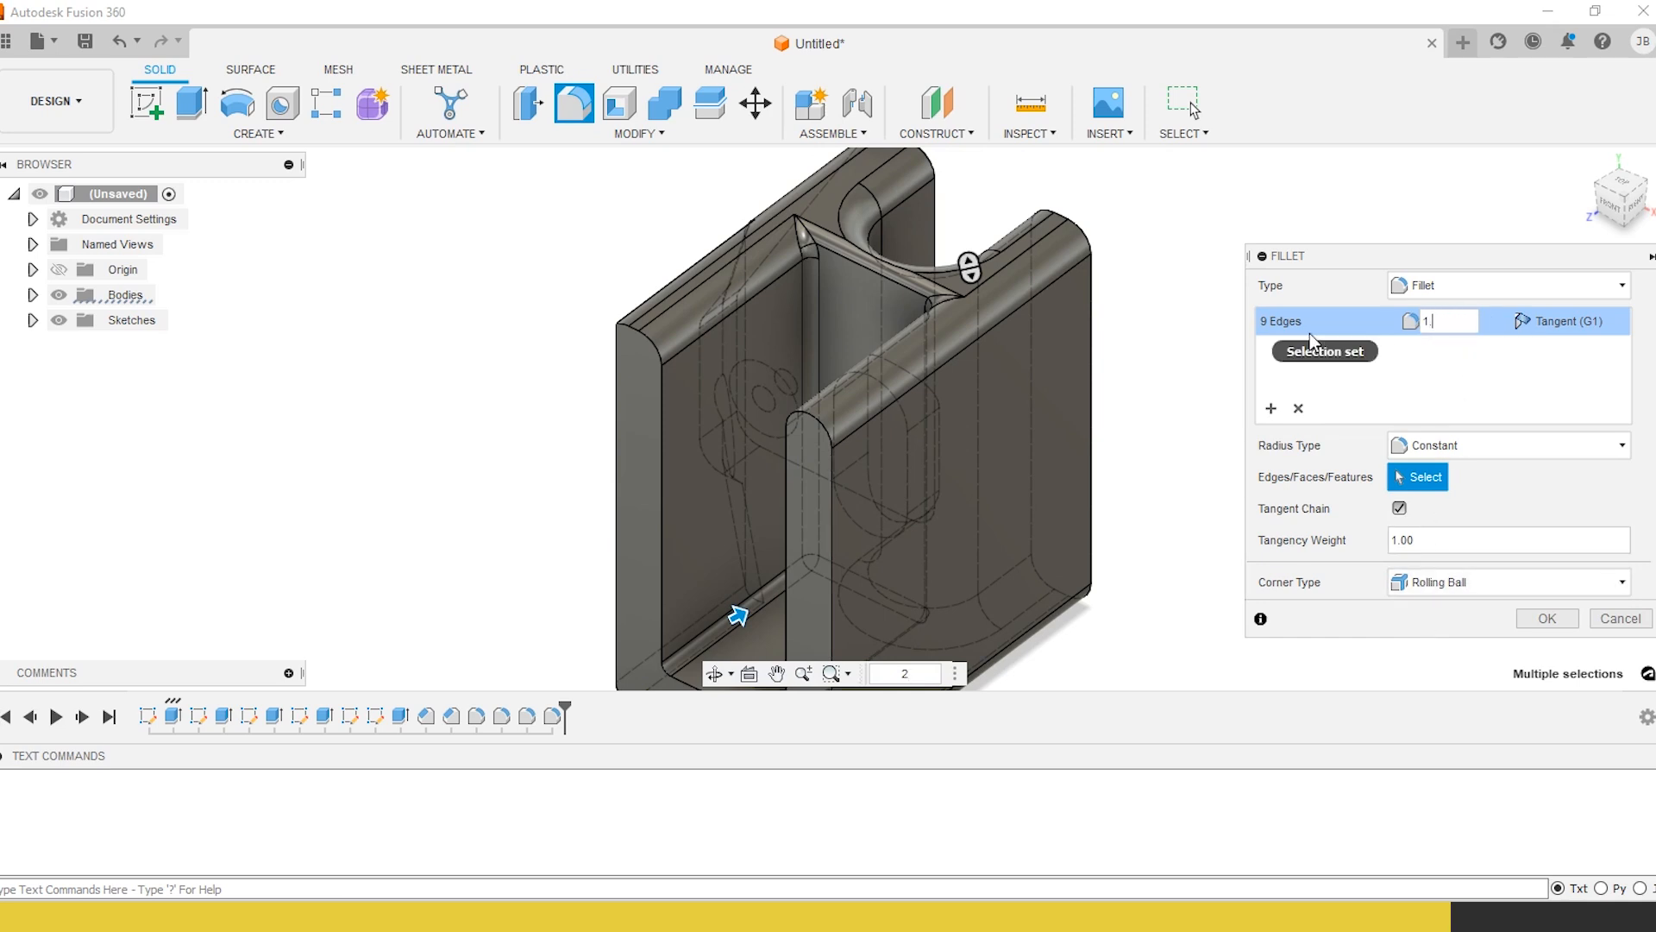
{"action": "left_click", "coordinate": [1545, 619]}
Fillet the rims of the end wall's slot on both faces of the wall
{"action": "middle_click_drag", "start_coordinate": [1101, 561], "coordinate": [1157, 445], "text": "shift"}
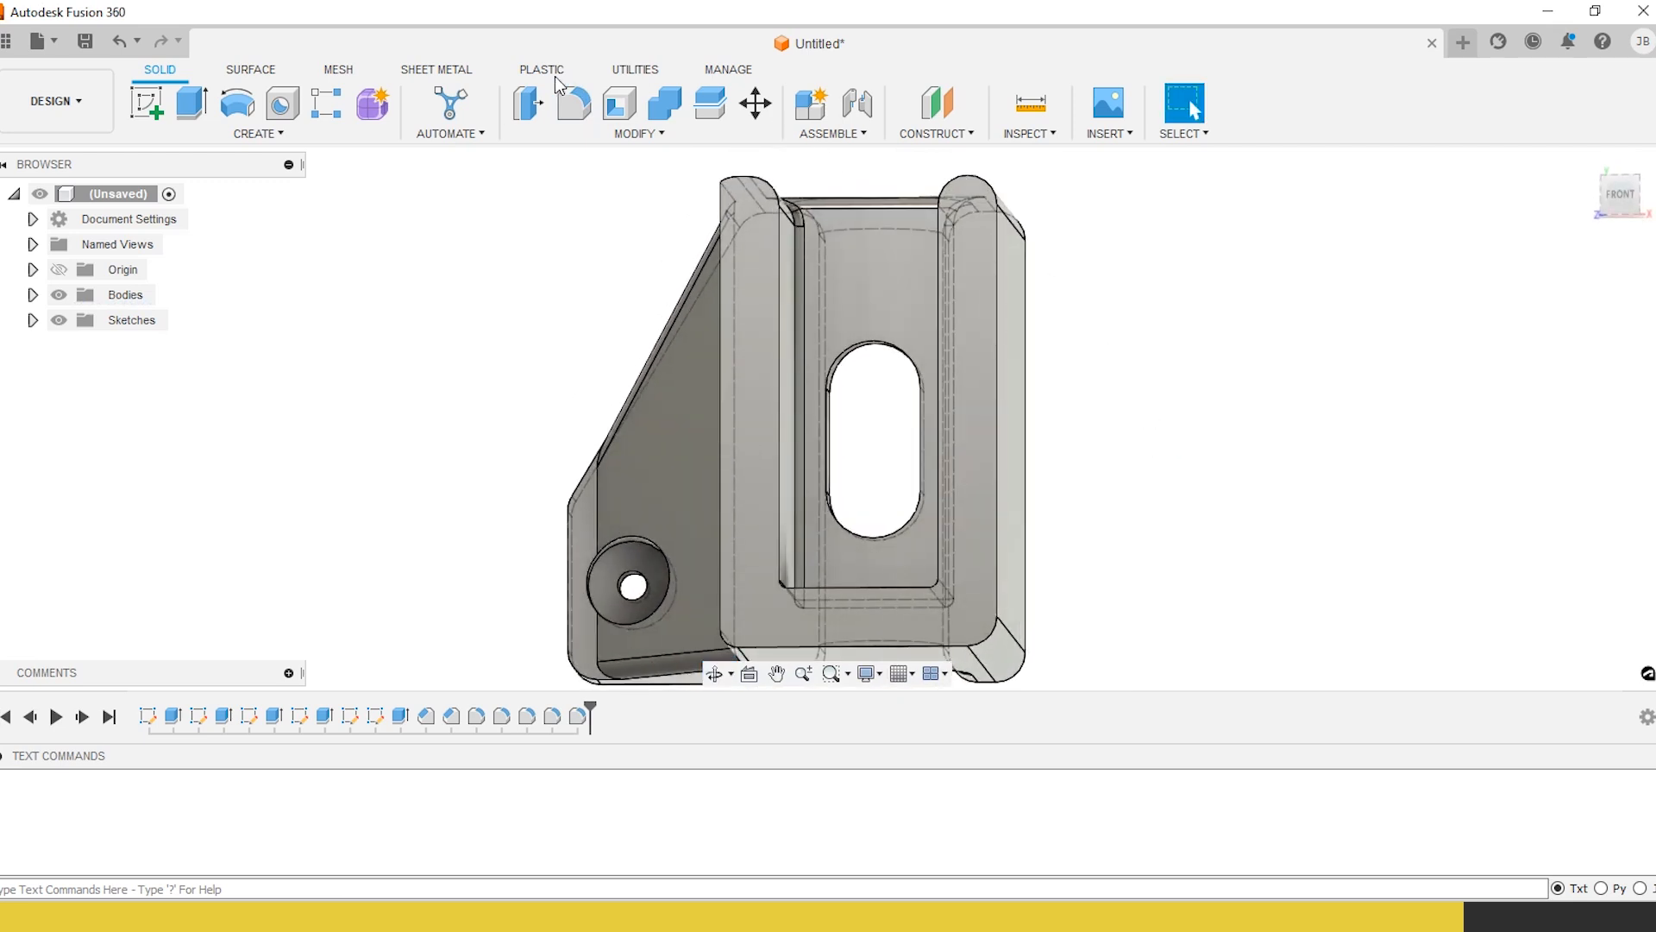
{"action": "left_click", "coordinate": [571, 102]}
{"action": "left_click", "coordinate": [897, 356]}
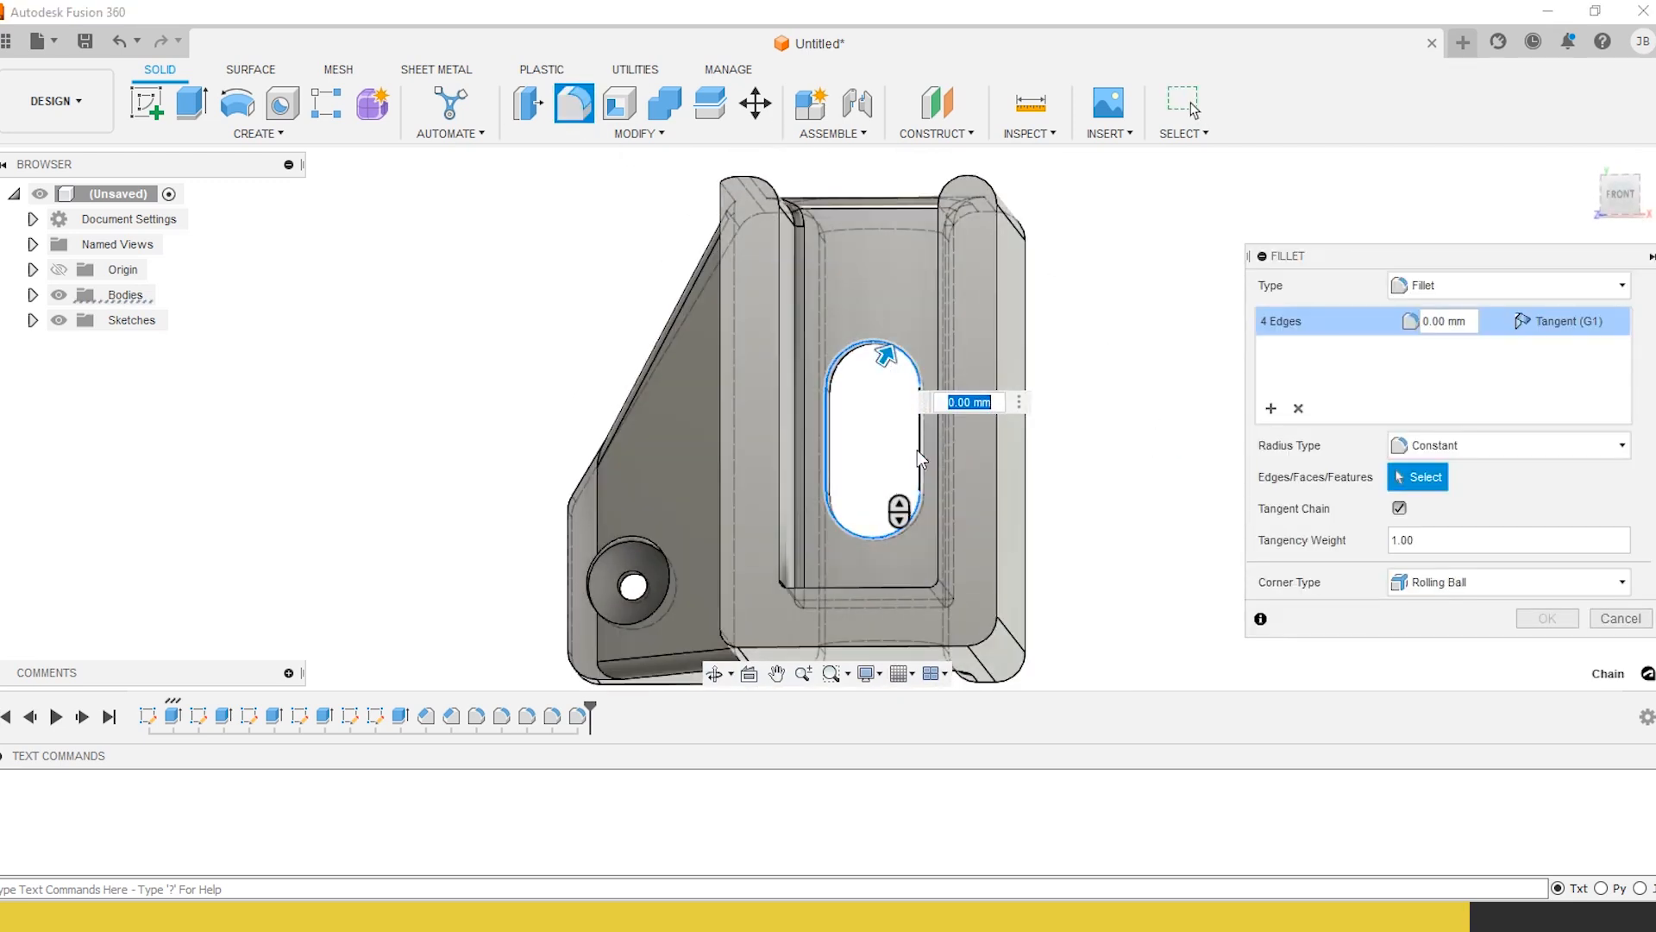
{"action": "middle_click_drag", "start_coordinate": [897, 356], "coordinate": [856, 380], "text": "shift"}
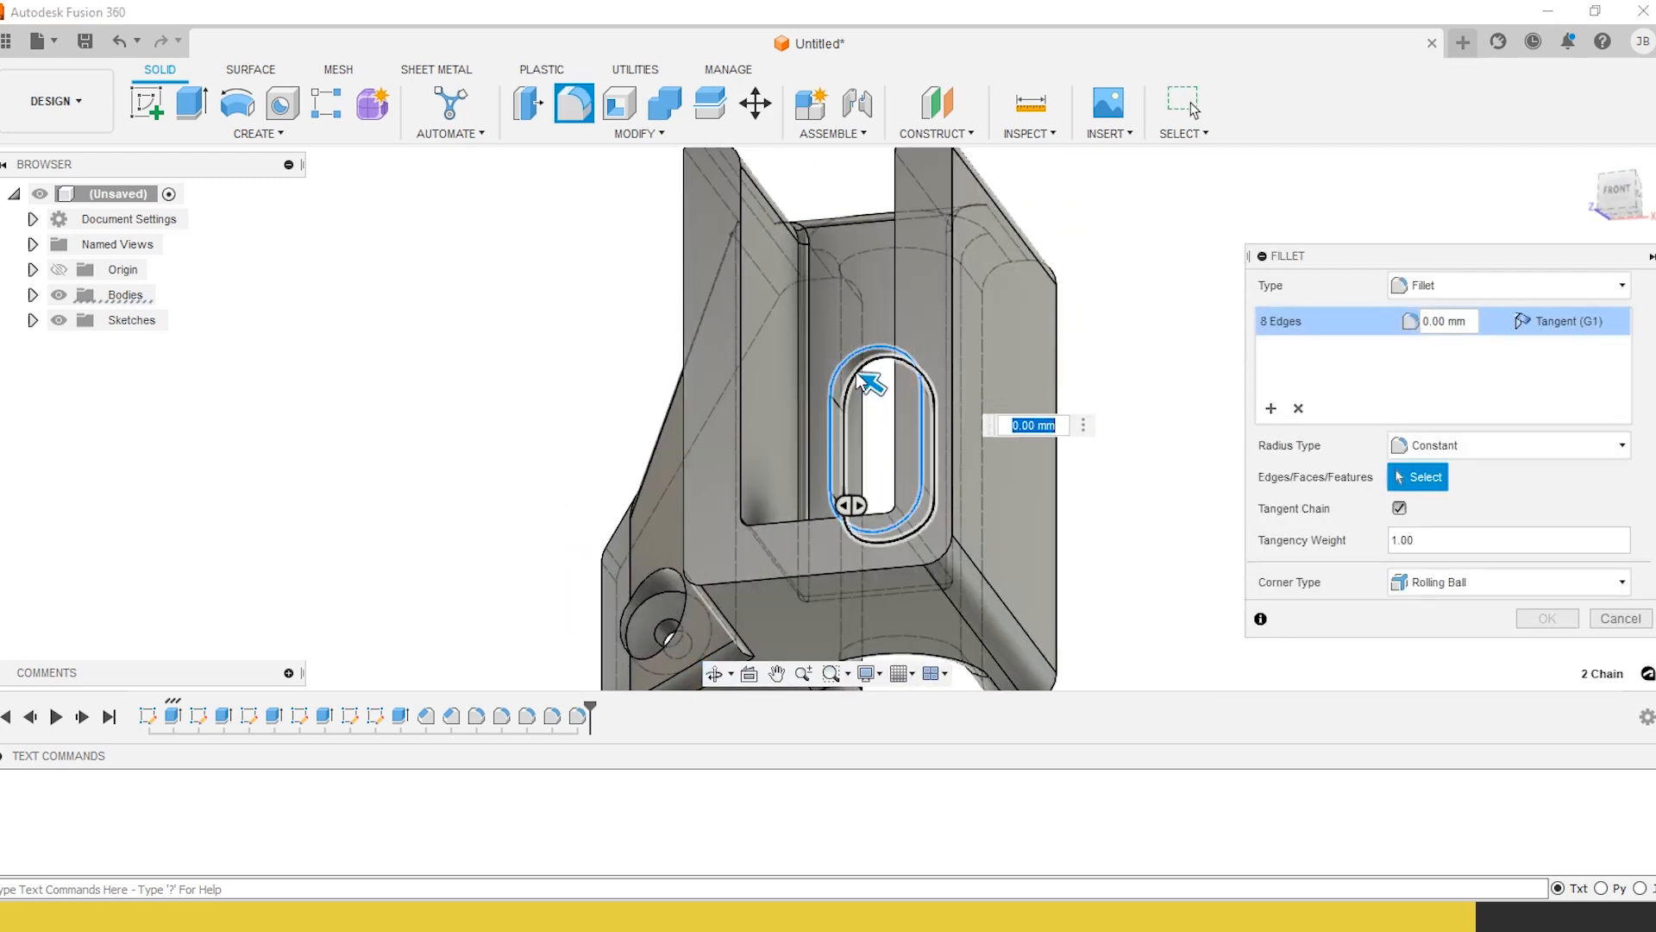
{"action": "middle_click_drag", "start_coordinate": [845, 532], "coordinate": [876, 448], "text": "shift"}
{"action": "left_click", "coordinate": [1546, 618]}
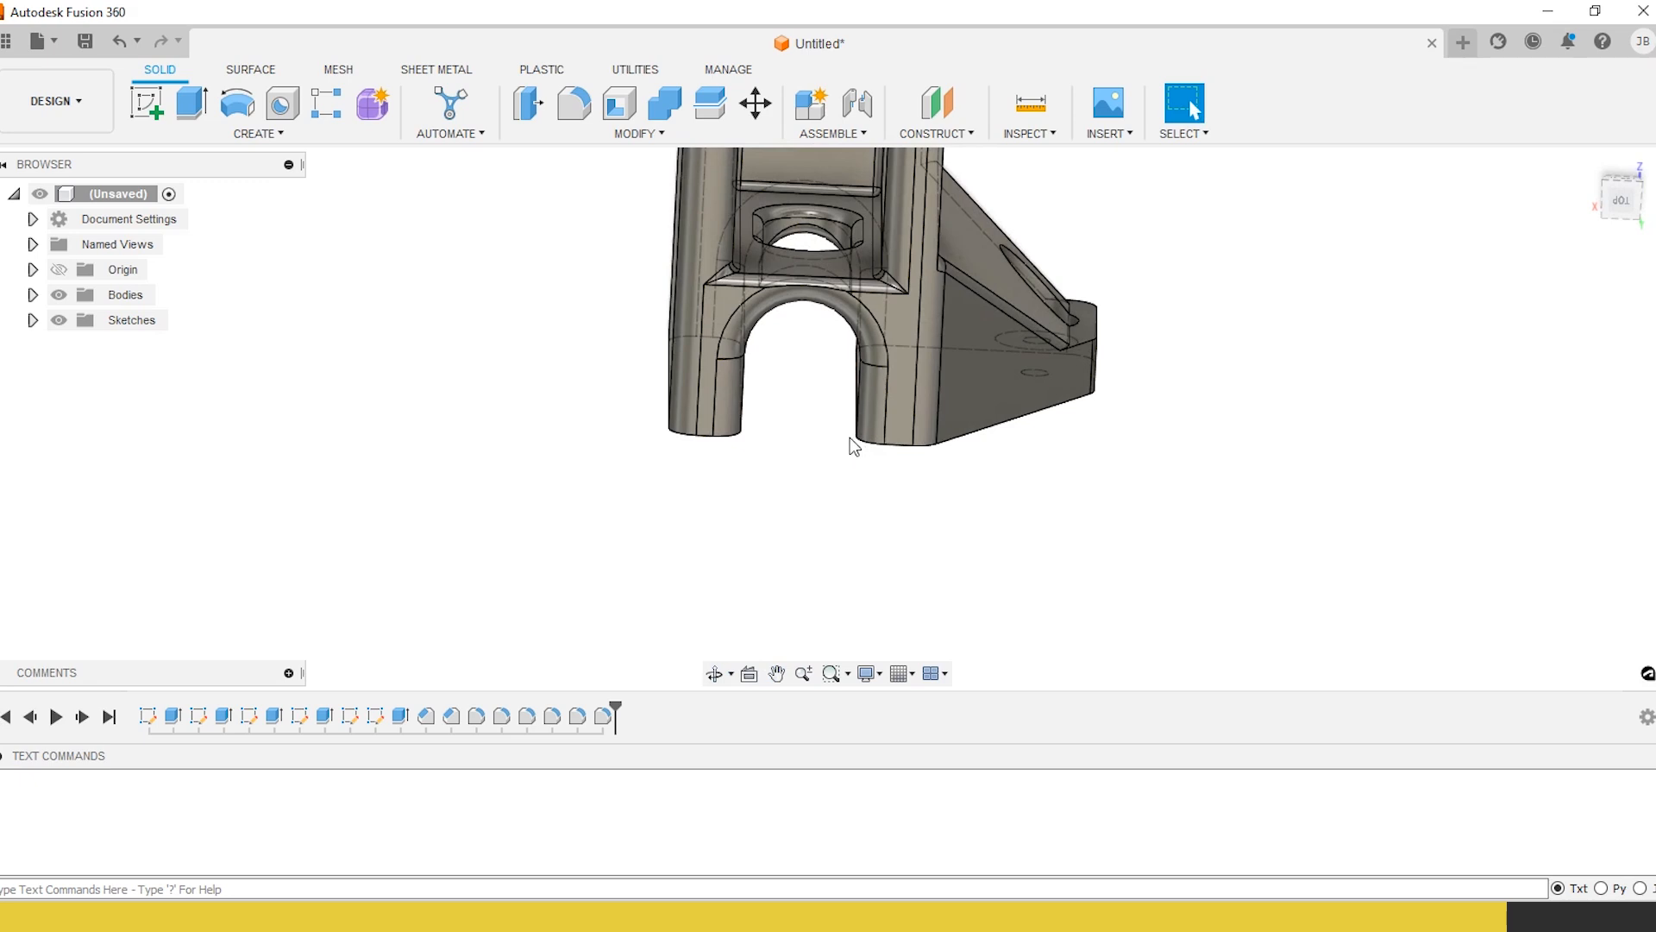
Fillet the complete outlines of the two flat end faces beside the rounded cut-out with a 1 mm radius
{"action": "middle_click_drag", "start_coordinate": [851, 566], "coordinate": [878, 431], "text": "shift"}
{"action": "scroll", "coordinate": [1072, 573], "scroll_direction": "up", "scroll_amount": 3}
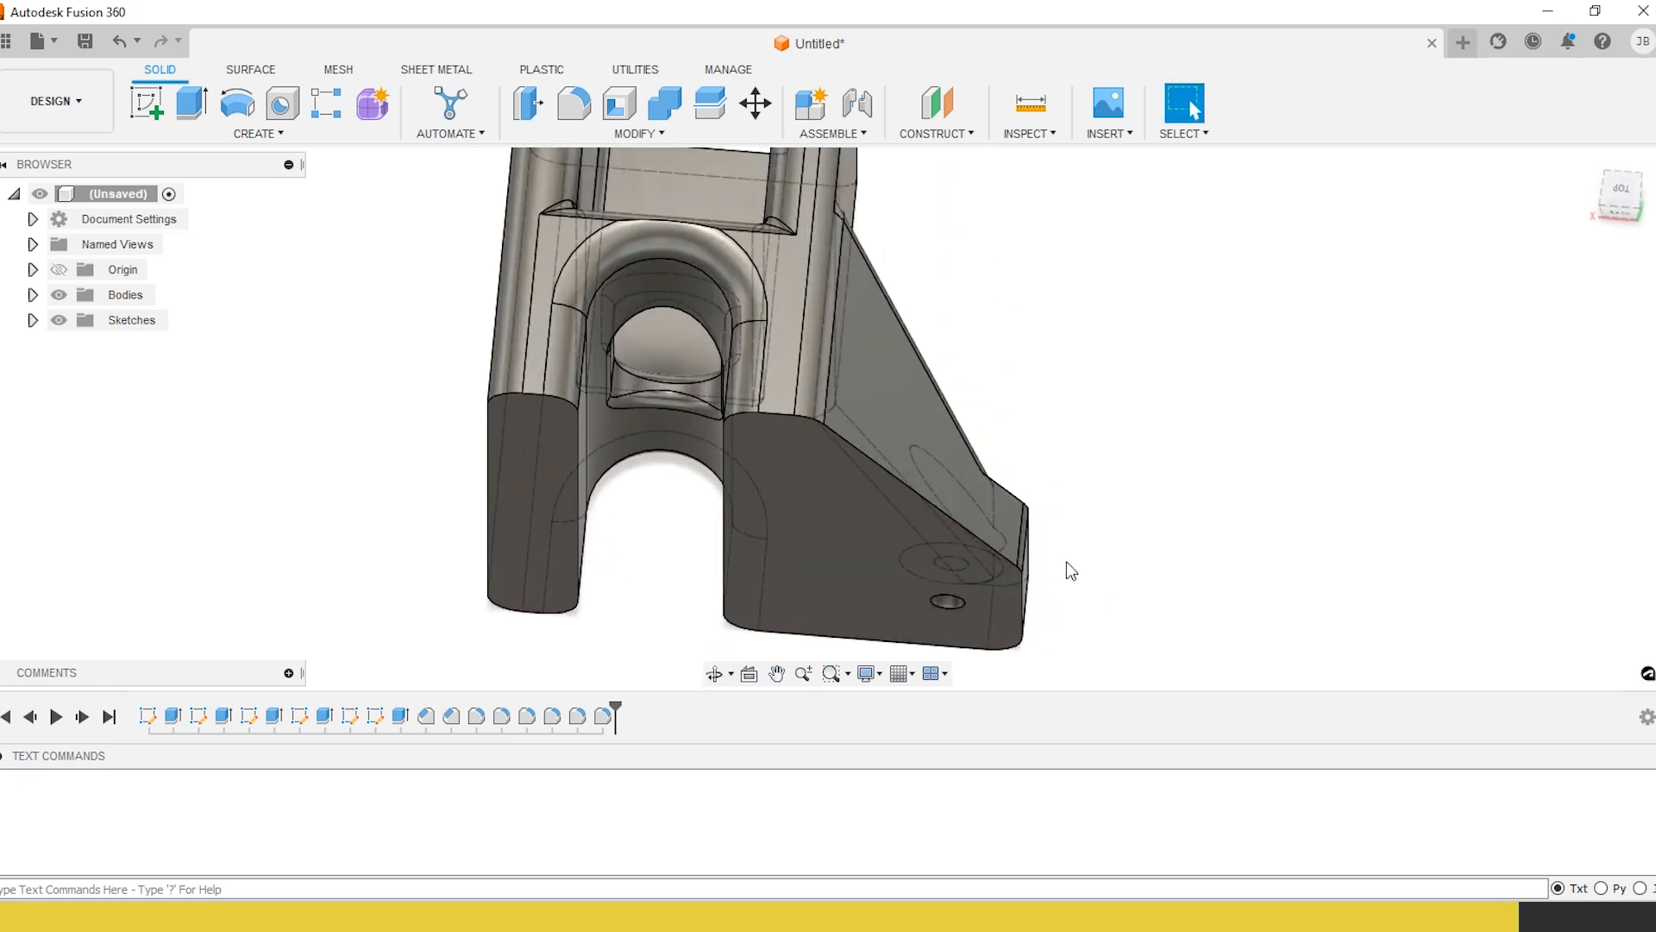
{"action": "left_click", "coordinate": [565, 112]}
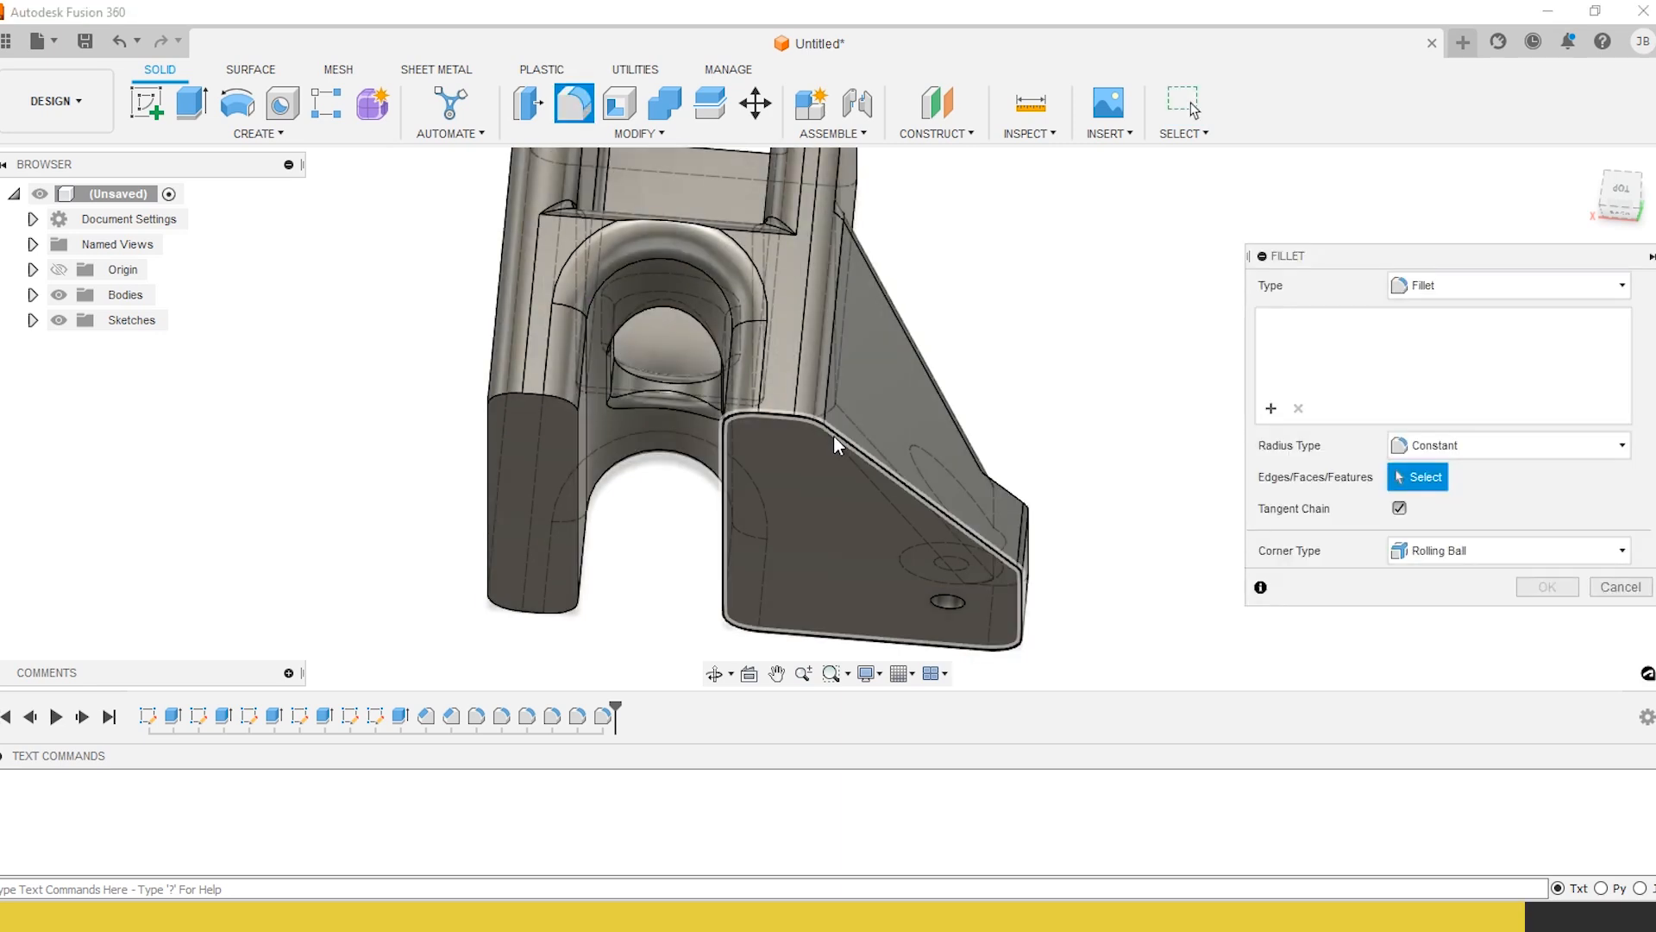
{"action": "left_click", "coordinate": [833, 436]}
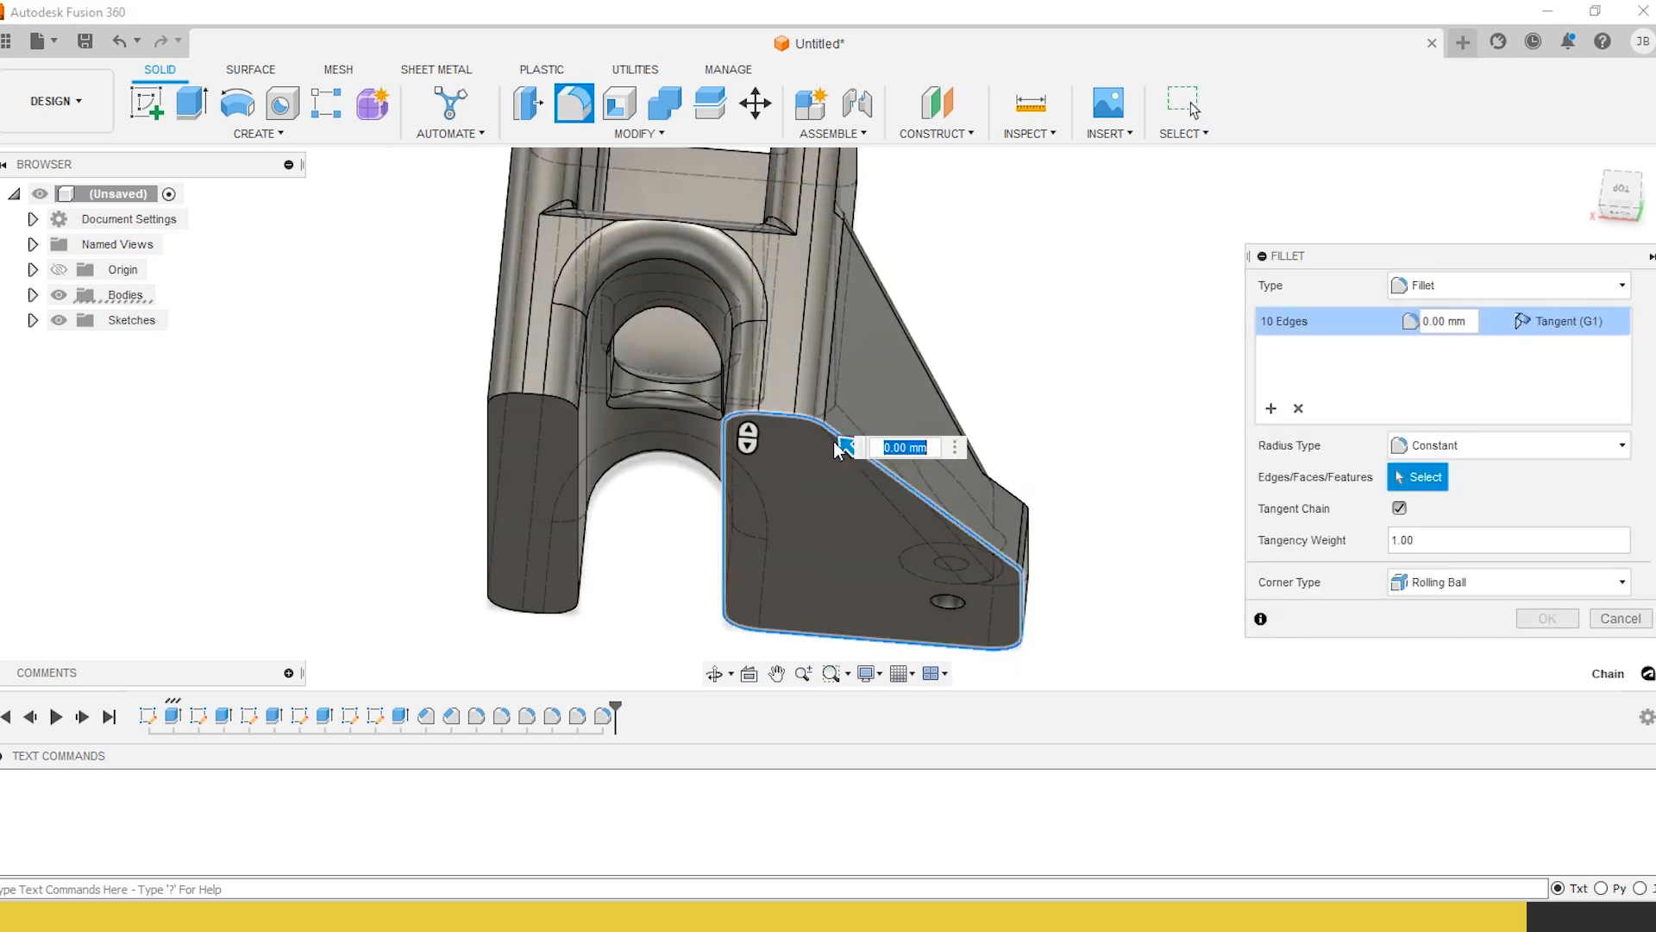
{"action": "left_click", "coordinate": [557, 403]}
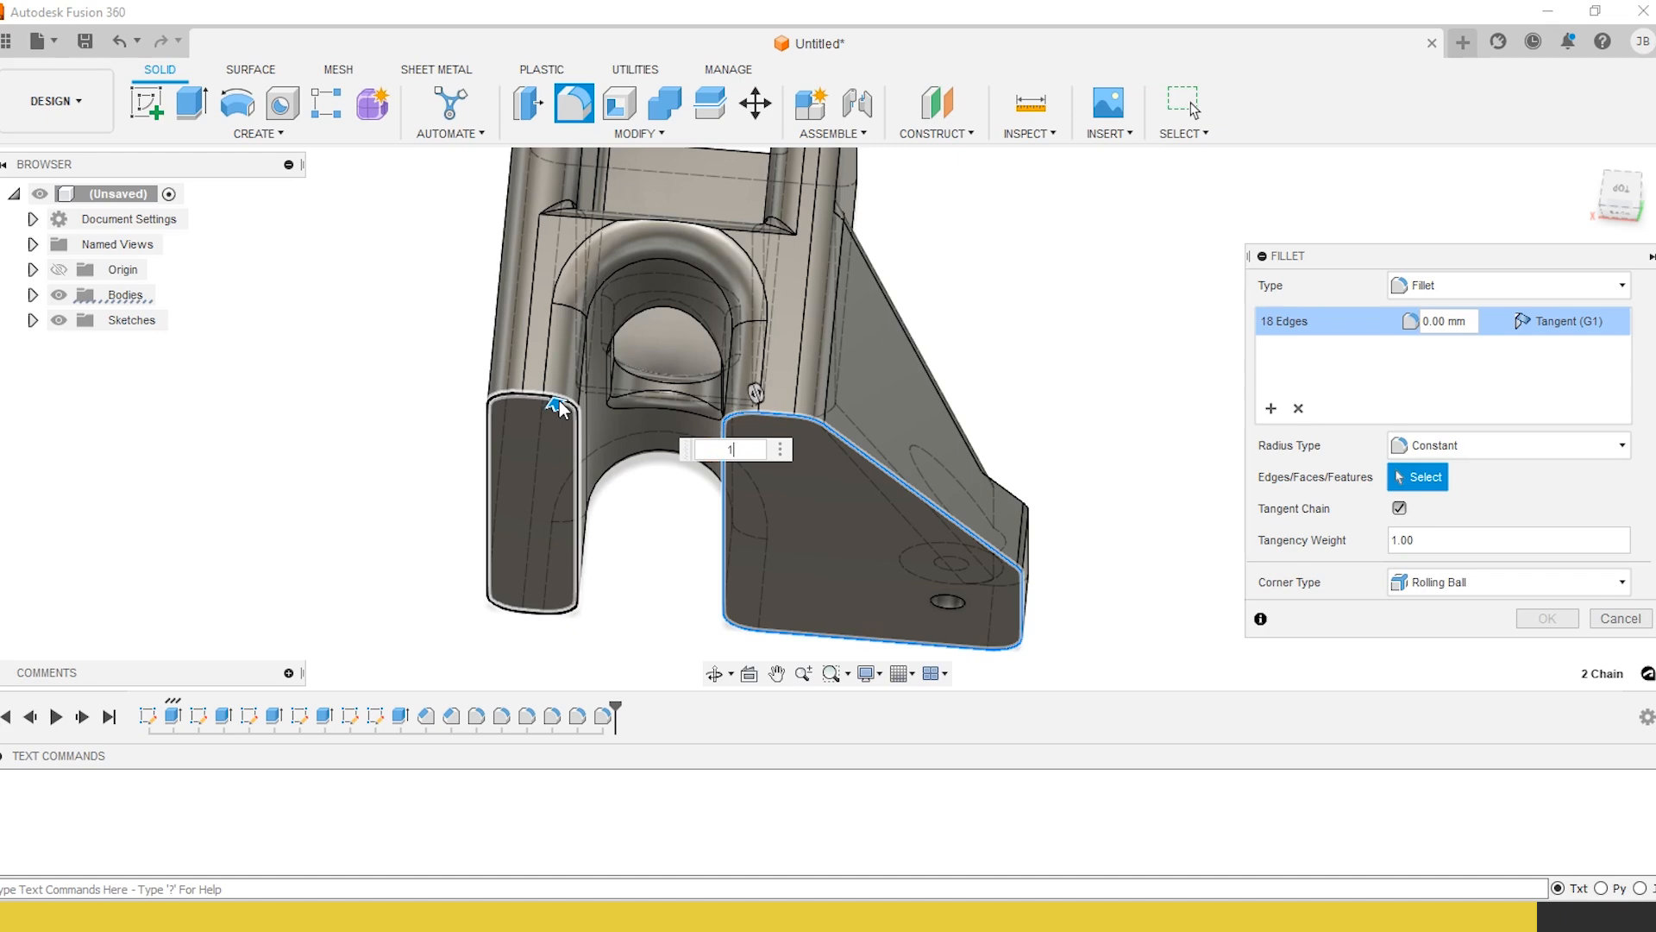
{"action": "left_click", "coordinate": [1550, 619]}
Fillet the five-edge chain around the flange's outer end beside the counterbored hole with a 2 mm radius
{"action": "middle_click_drag", "start_coordinate": [960, 511], "coordinate": [1043, 414], "text": "shift"}
{"action": "left_click", "coordinate": [584, 102]}
{"action": "left_click", "coordinate": [1016, 298]}
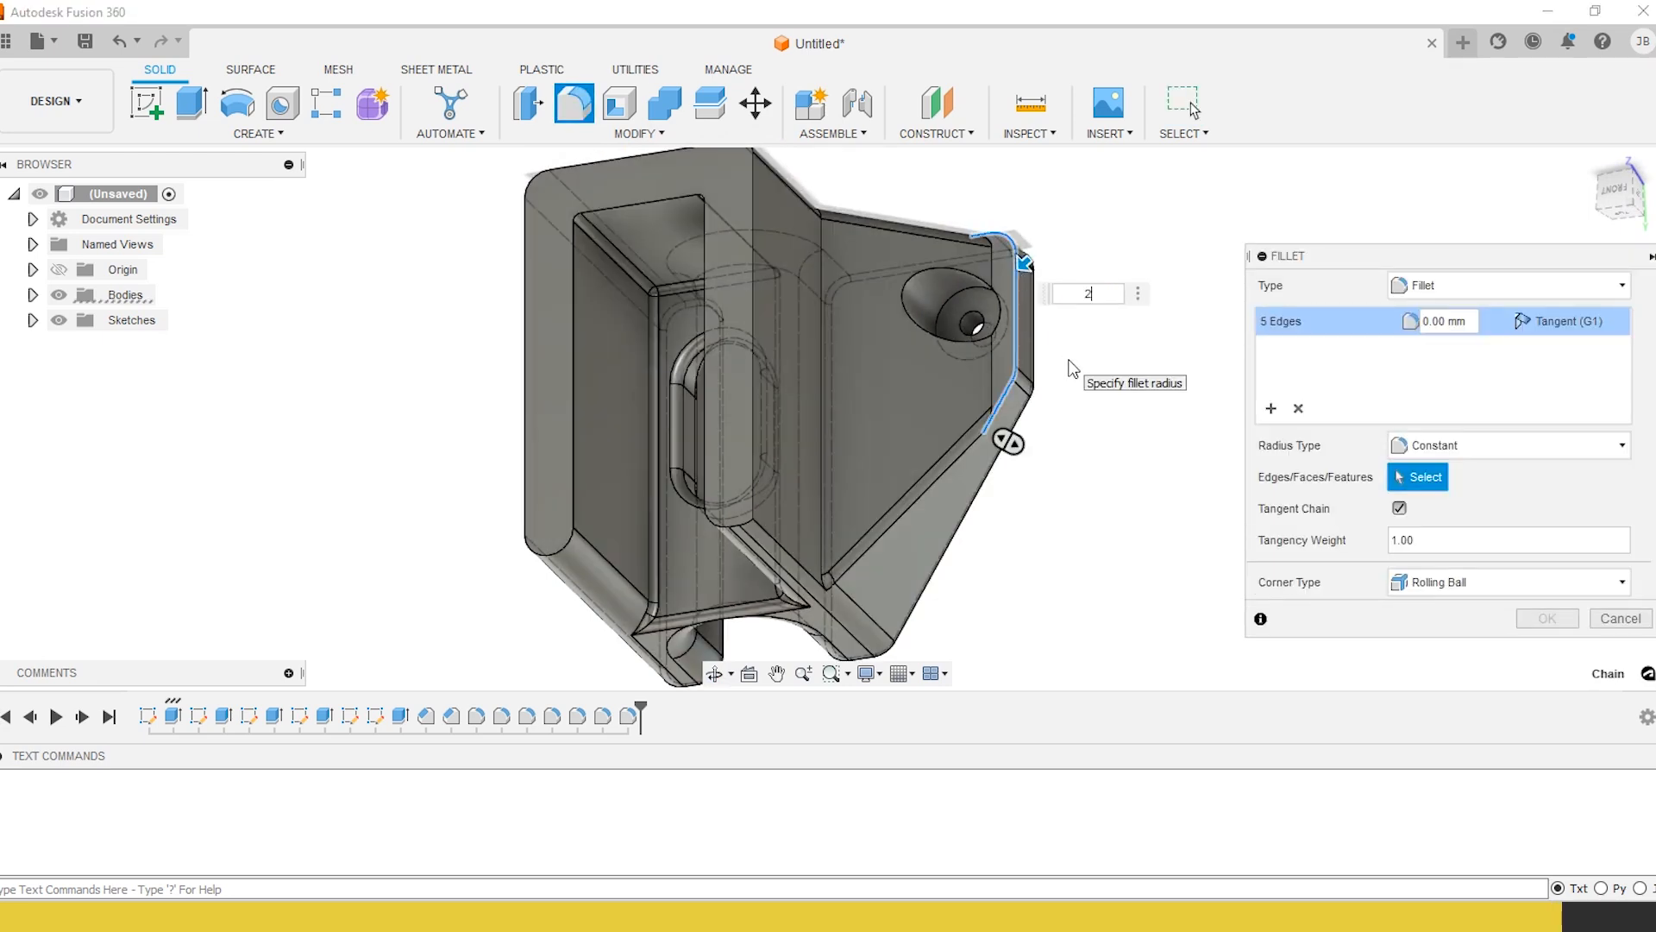
{"action": "left_click", "coordinate": [1550, 619]}
Fillet the outline of the U-shaped face at the channel's open end with a 1 mm radius
{"action": "middle_click_drag", "start_coordinate": [975, 595], "coordinate": [250, 24], "text": "shift"}
{"action": "left_click", "coordinate": [584, 104]}
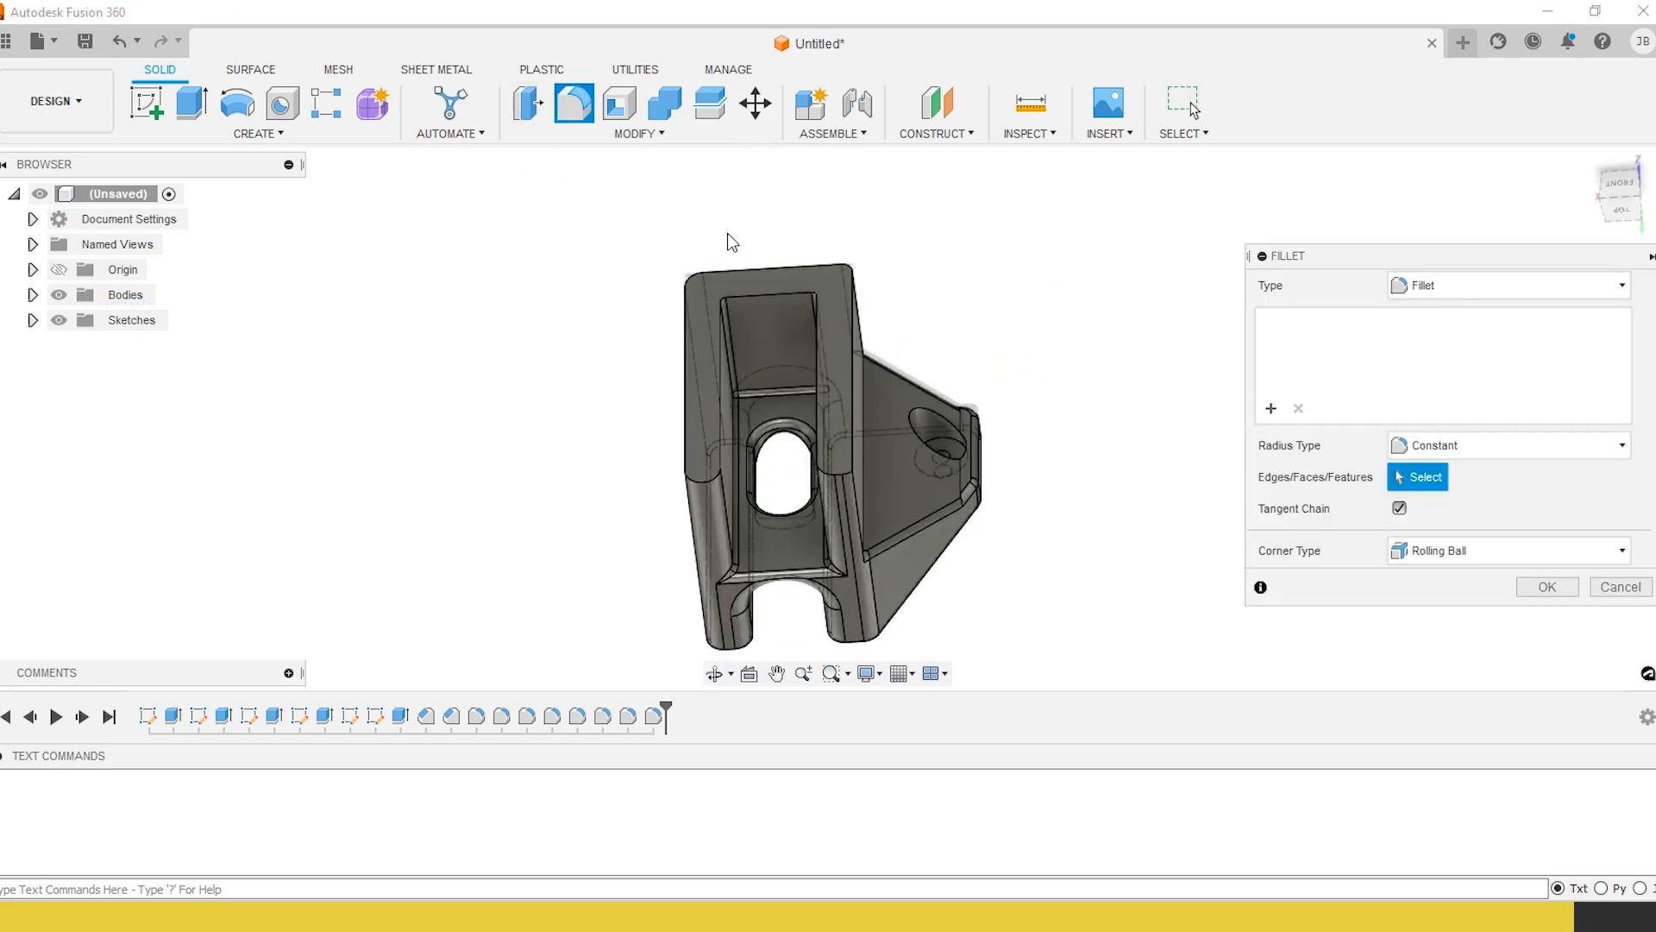
{"action": "left_click", "coordinate": [740, 299]}
{"action": "type", "text": "1"}
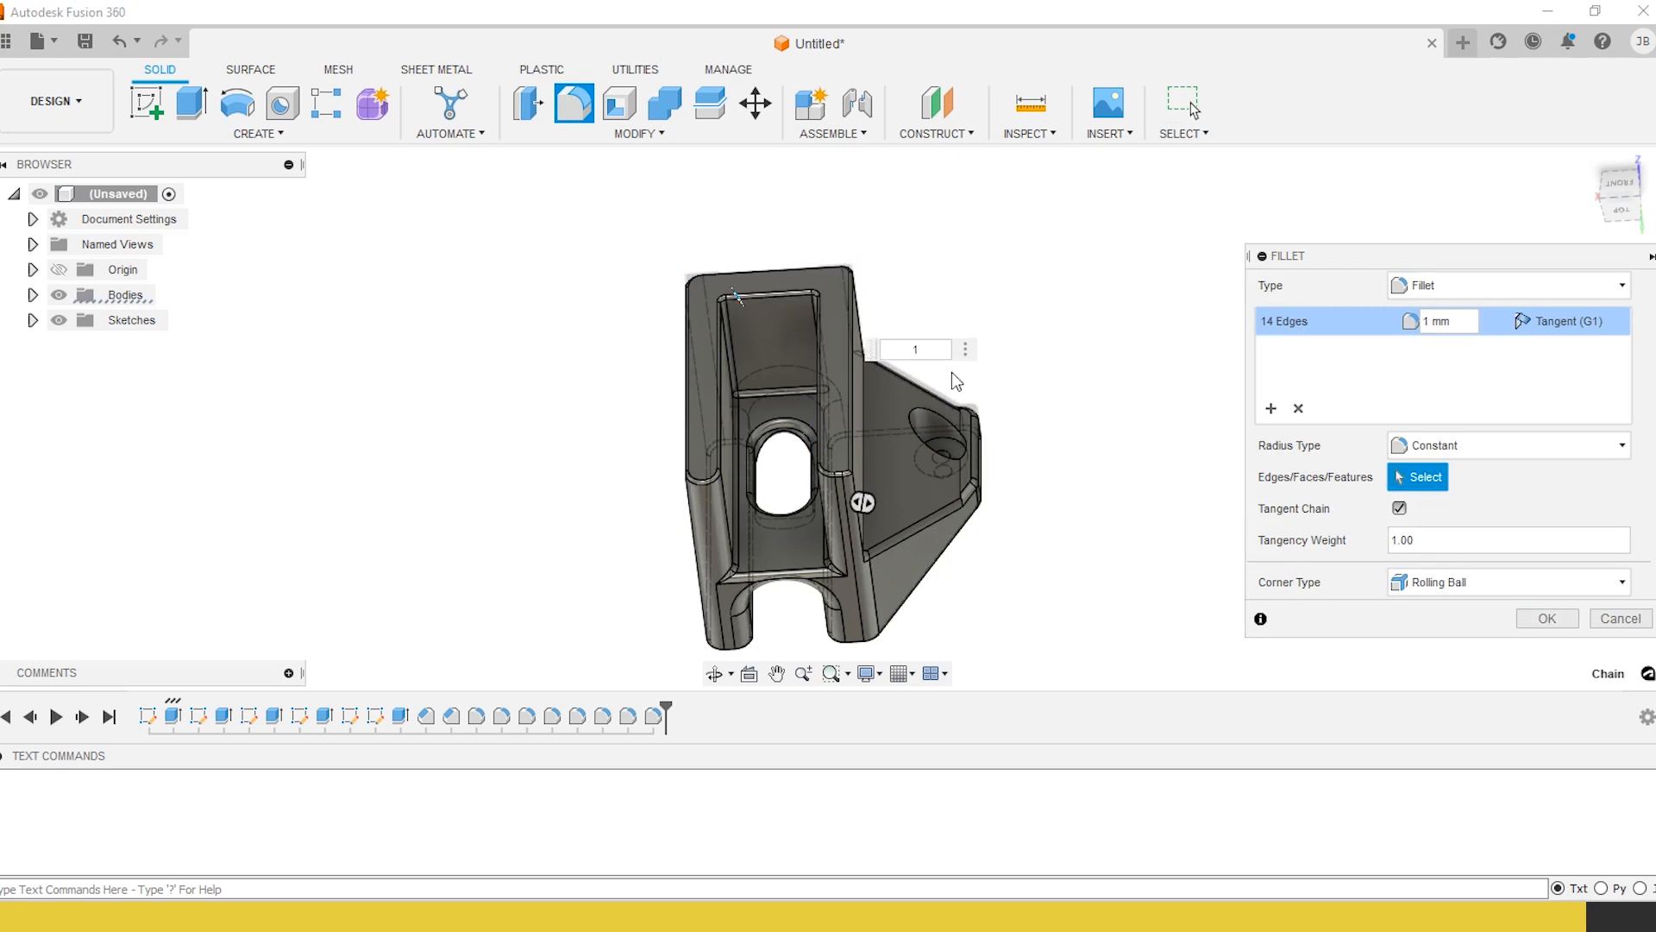
{"action": "left_click", "coordinate": [1547, 618]}
{"action": "scroll", "coordinate": [1113, 536], "scroll_direction": "down", "scroll_amount": 2}
{"action": "middle_click_drag", "start_coordinate": [1113, 535], "coordinate": [850, 416]}
{"action": "middle_click_drag", "start_coordinate": [859, 493], "coordinate": [994, 378], "text": "shift"}
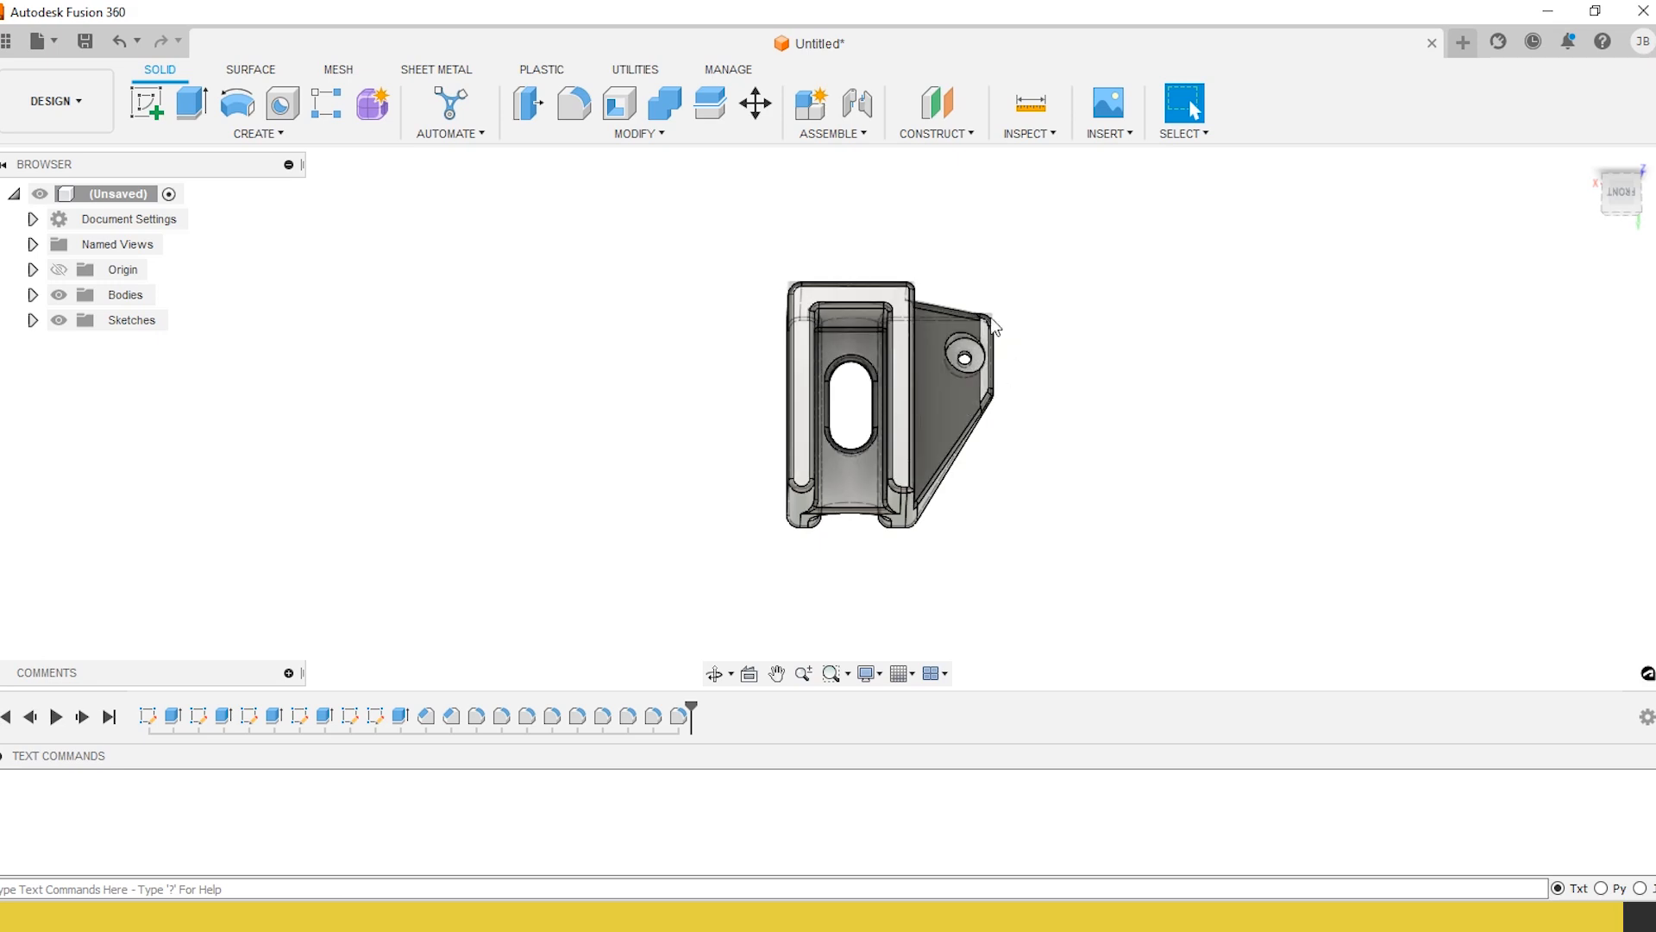
{"action": "middle_click_drag", "start_coordinate": [1087, 543], "coordinate": [621, 499], "text": "shift"}
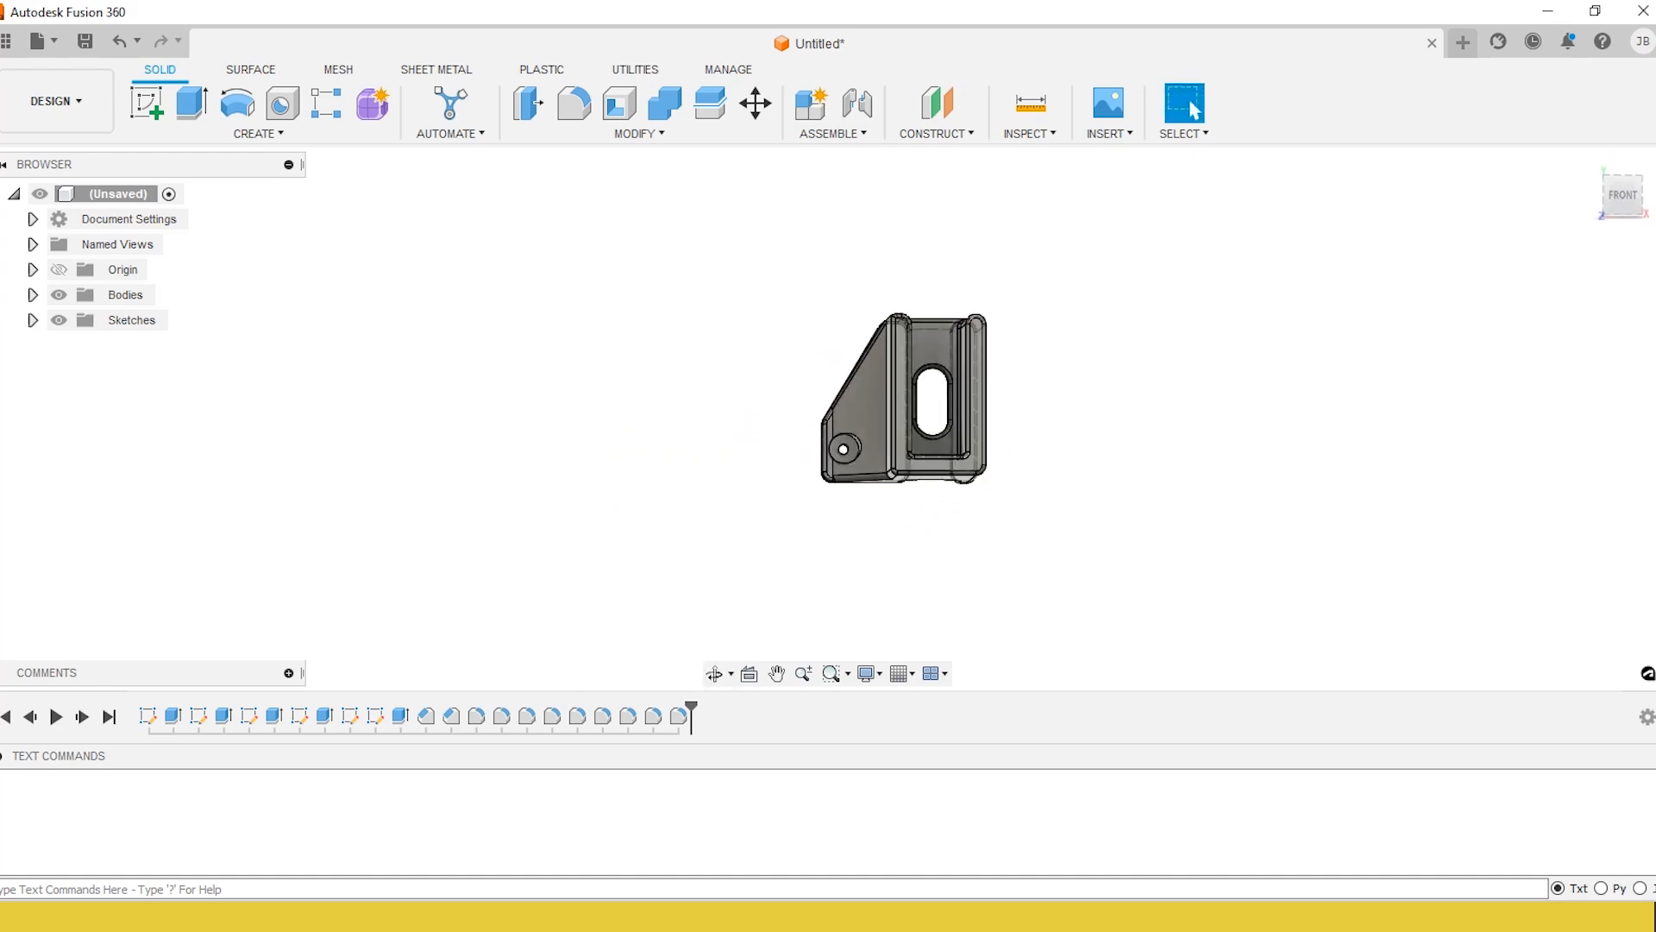